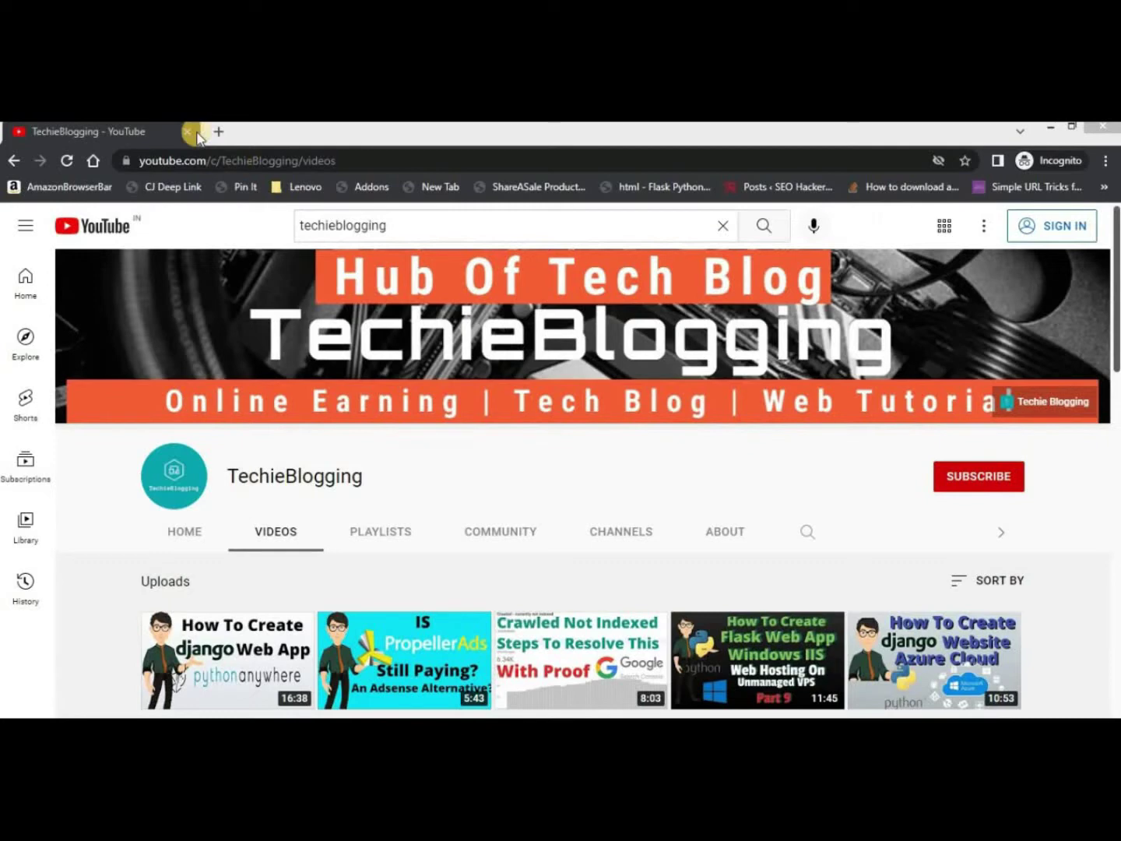
{"action": "left_click", "coordinate": [217, 128]}
{"action": "left_click", "coordinate": [253, 166]}
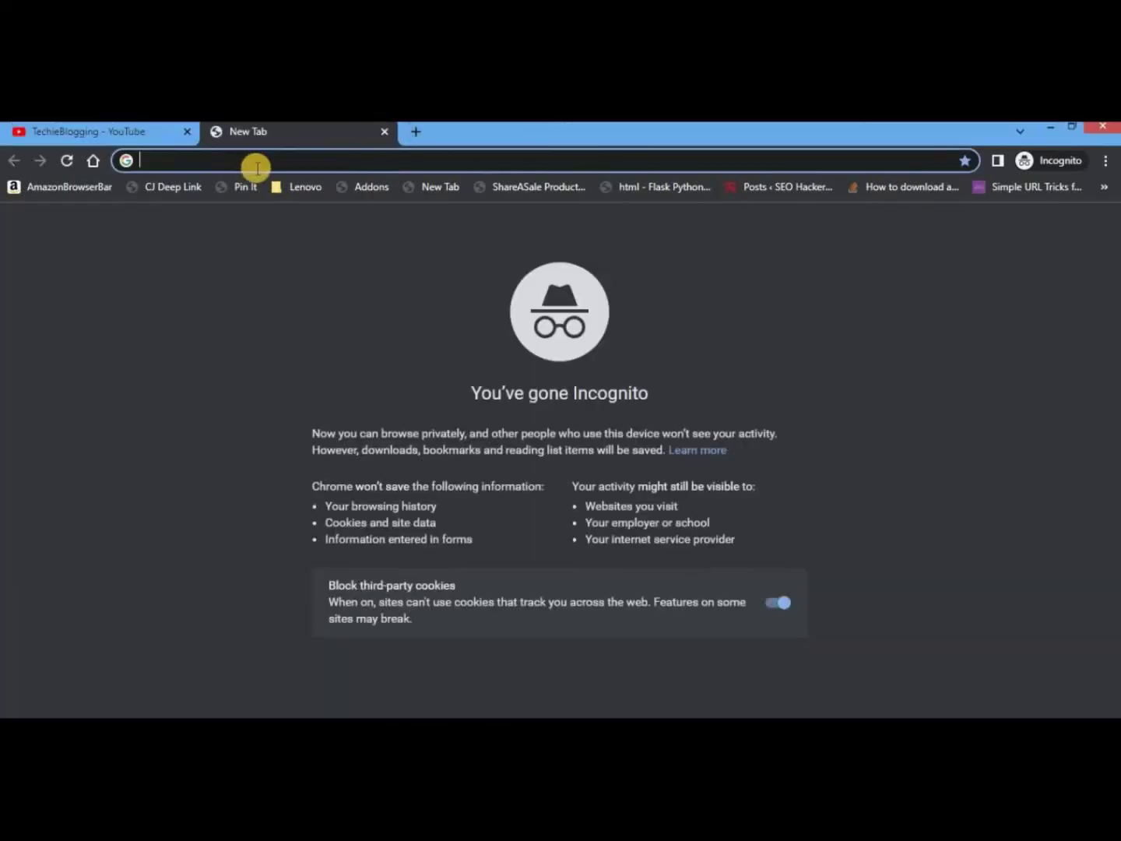
{"action": "type", "text": "https://techieblogging.com/pythonanywhere"}
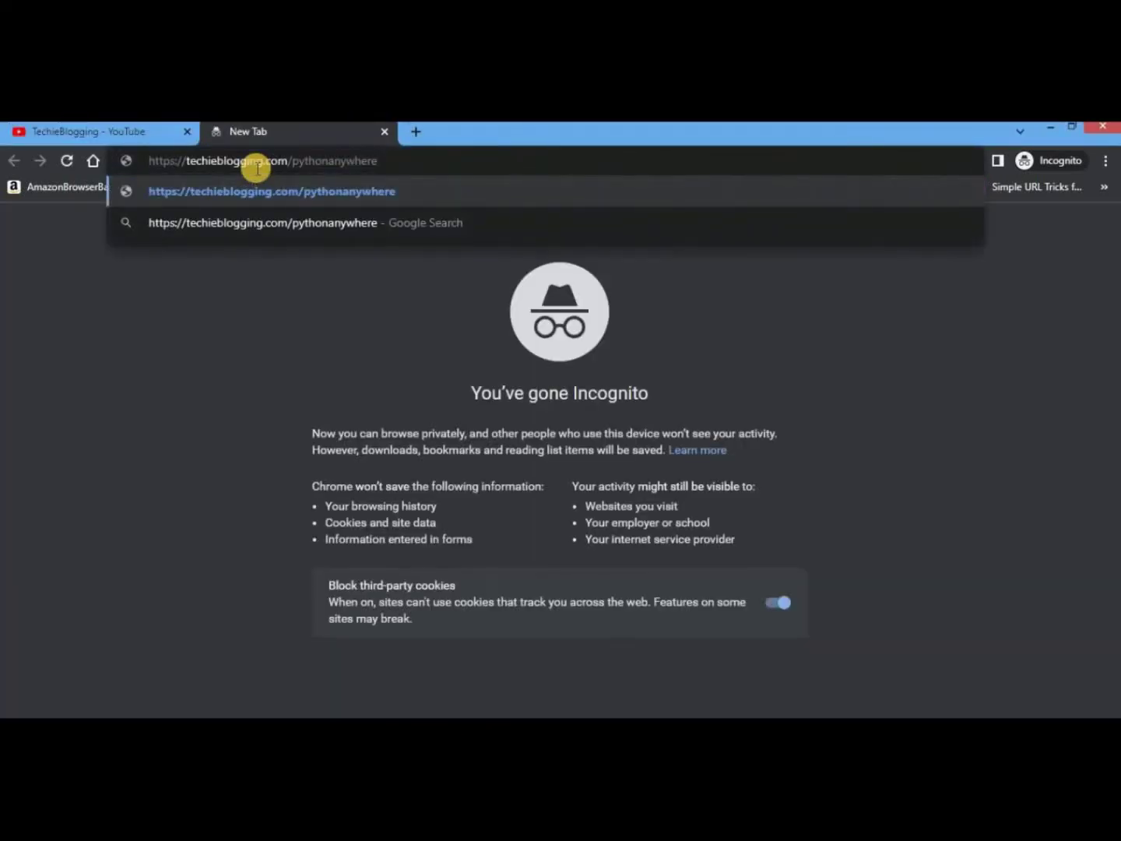
{"action": "key", "text": "Return"}
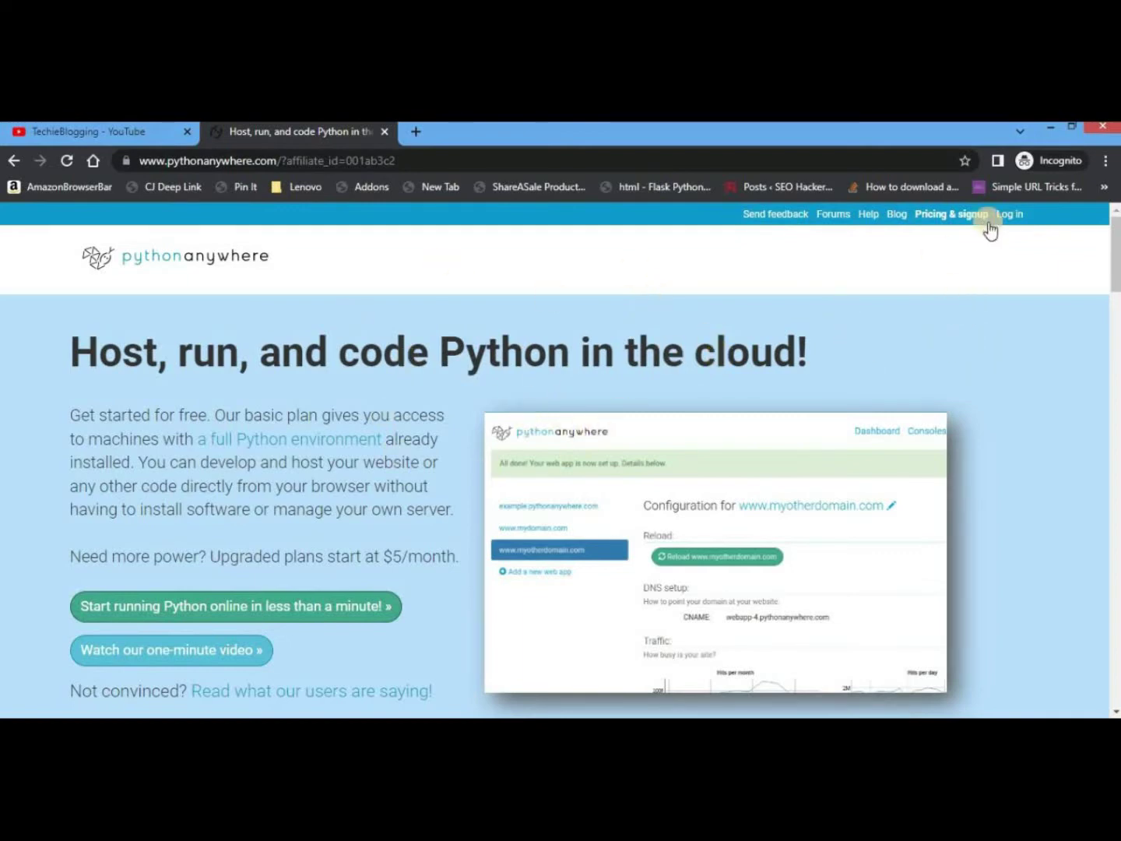
Review the PythonAnywhere plans and pricing, and open the sign-up form for the free Beginner account.
{"action": "left_click", "coordinate": [949, 220]}
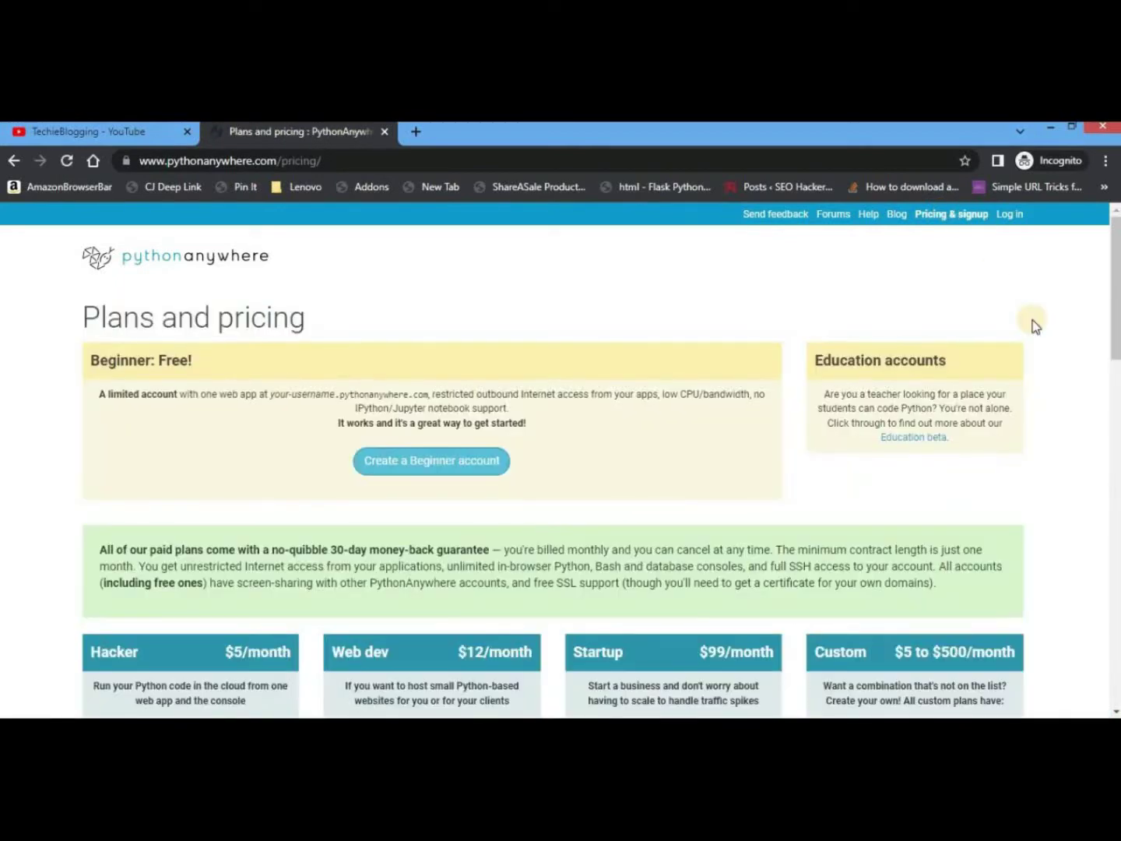
{"action": "left_click", "coordinate": [1112, 311]}
{"action": "left_click_drag", "start_coordinate": [1113, 311], "coordinate": [1111, 258]}
{"action": "left_click", "coordinate": [1111, 338]}
{"action": "left_click_drag", "start_coordinate": [1111, 338], "coordinate": [1111, 435]}
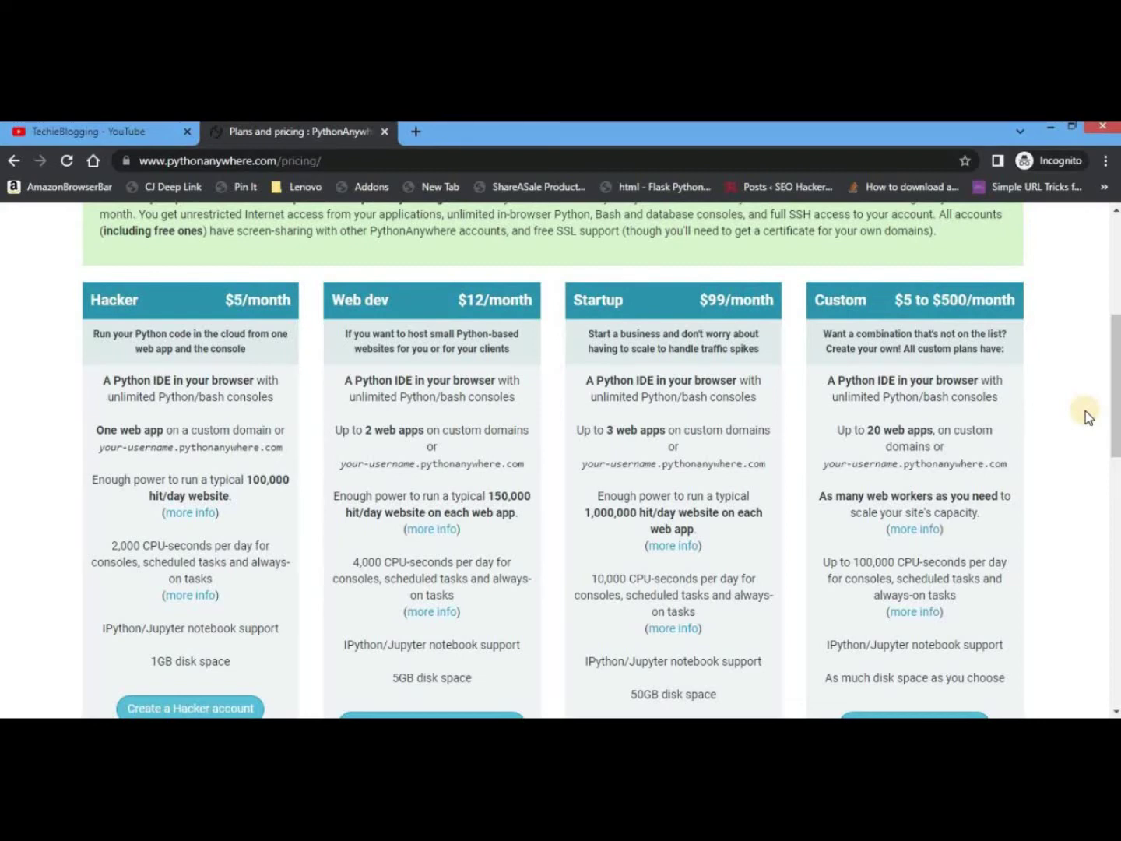
{"action": "left_click_drag", "start_coordinate": [1114, 420], "coordinate": [1117, 233]}
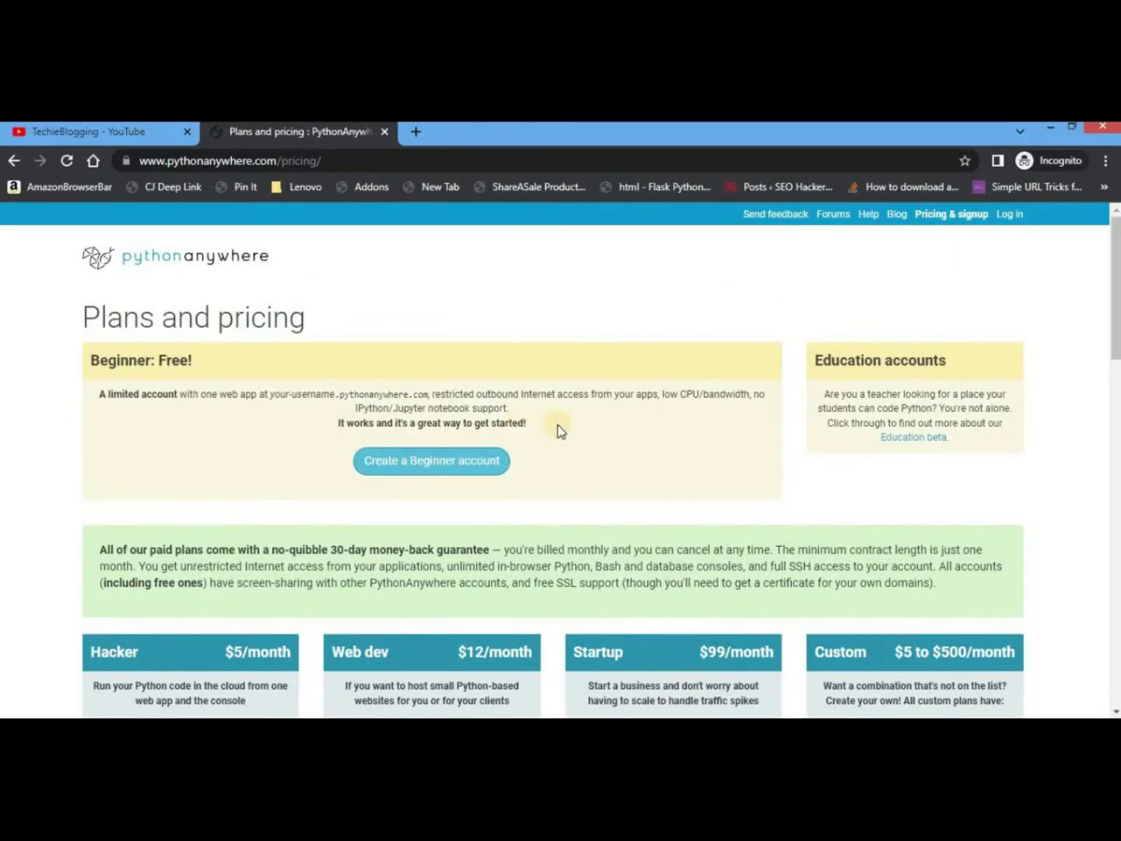
{"action": "left_click", "coordinate": [433, 464]}
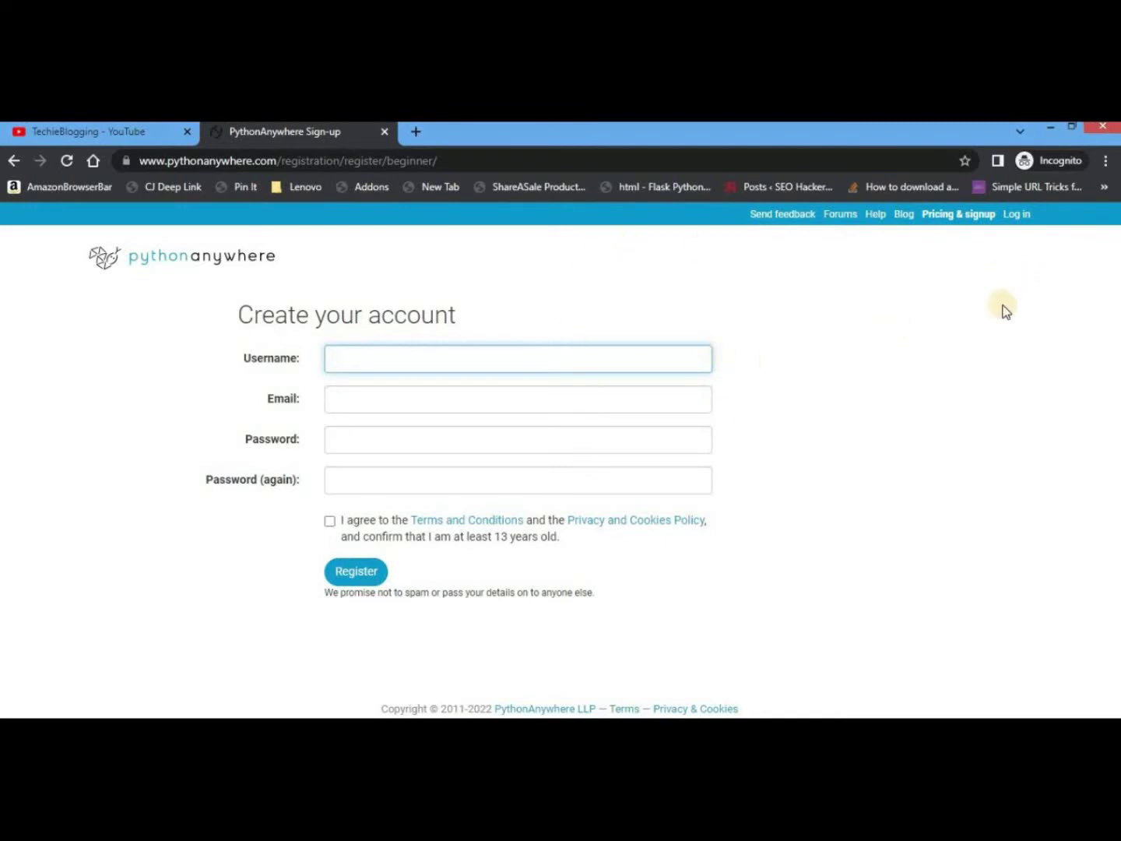
Log in to the existing PythonAnywhere account with its username and password and go to the Dashboard.
{"action": "left_click", "coordinate": [1022, 217]}
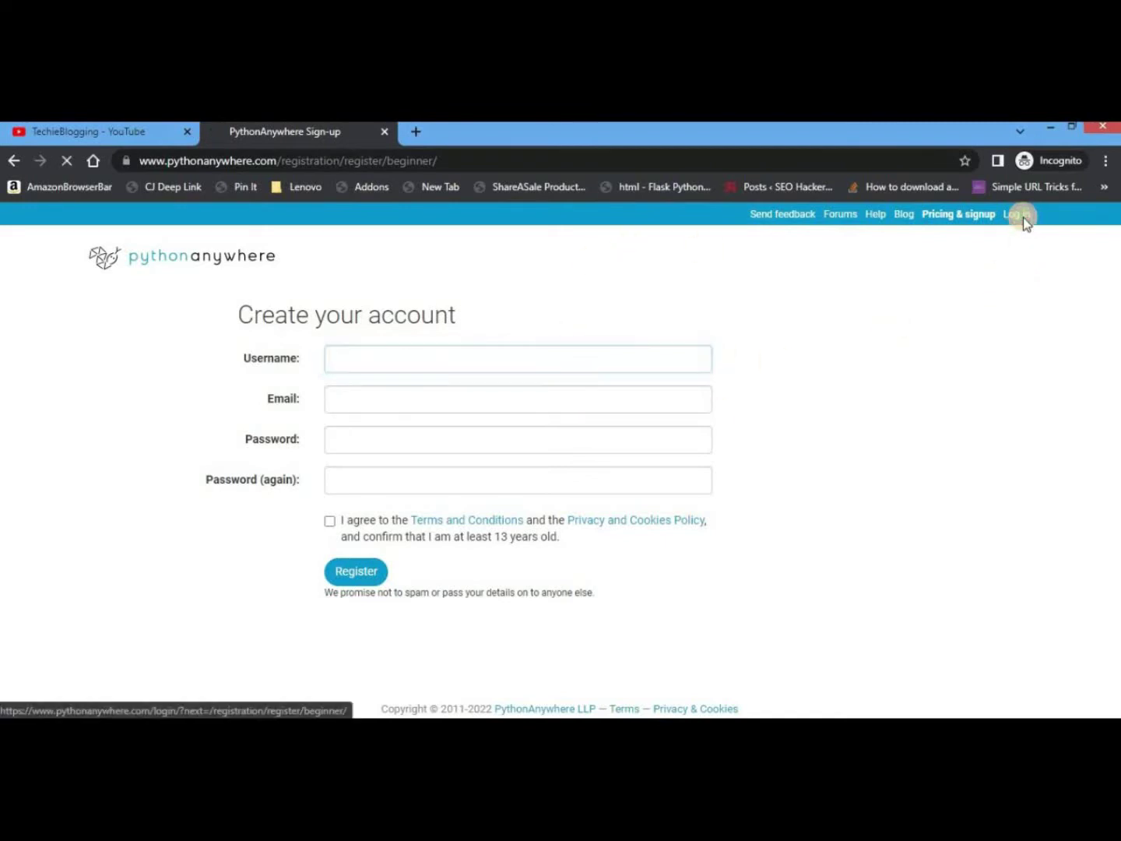
{"action": "left_click", "coordinate": [410, 351]}
{"action": "type", "text": "at"}
{"action": "left_click", "coordinate": [206, 425]}
{"action": "left_click", "coordinate": [103, 513]}
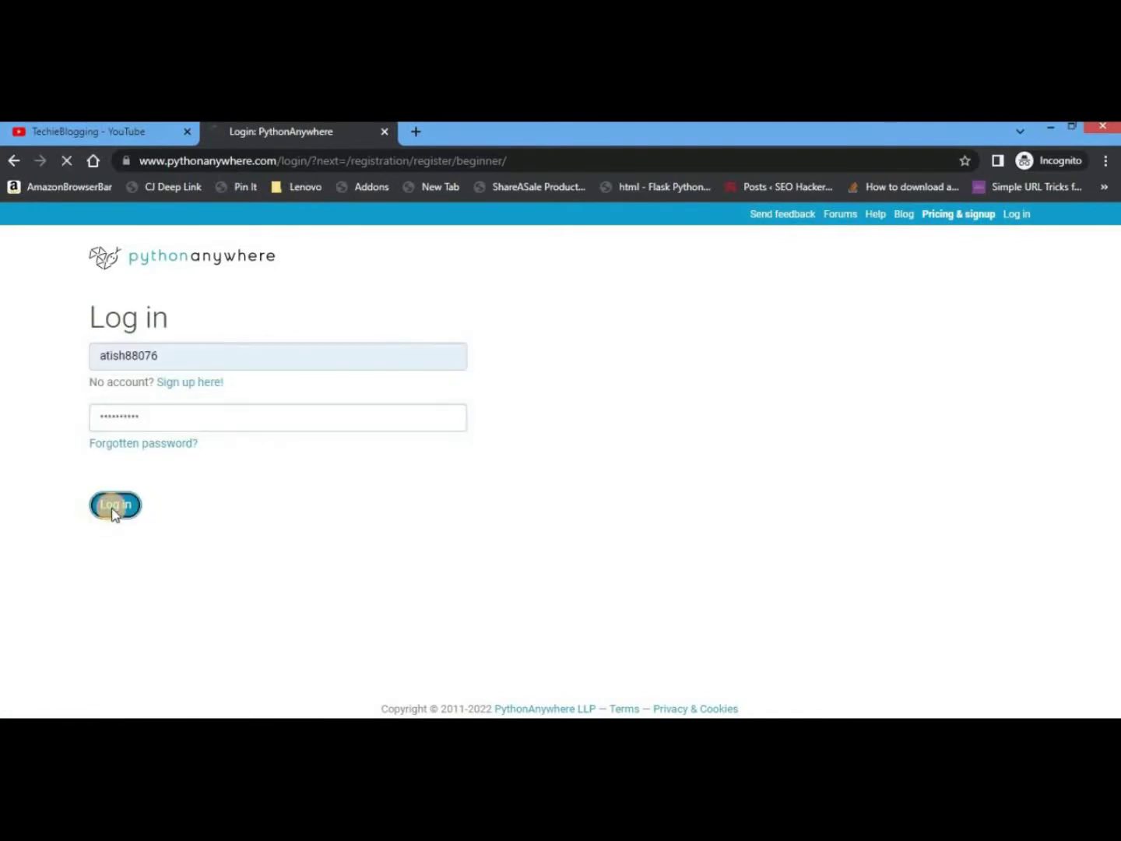
{"action": "left_click", "coordinate": [909, 215]}
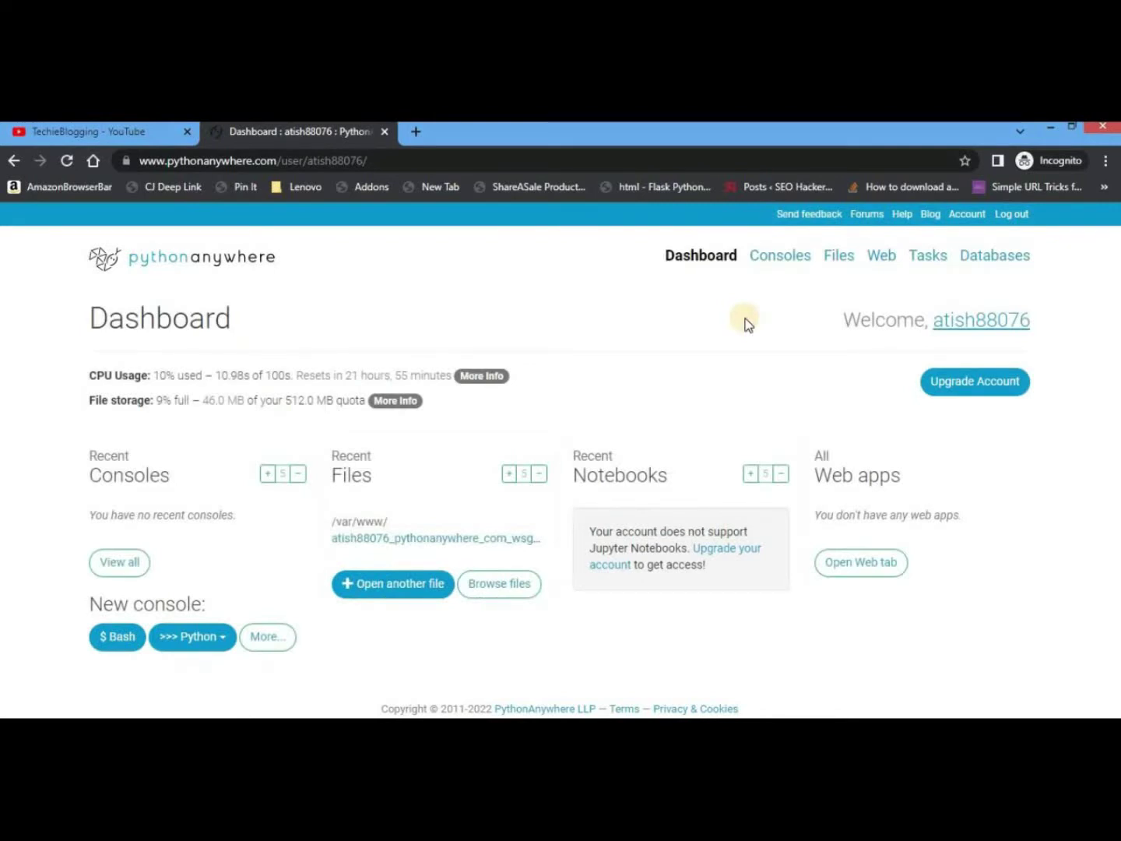
Start a new Bash console and create a virtual environment named venv with mkvirtualenv.
{"action": "left_click", "coordinate": [788, 260]}
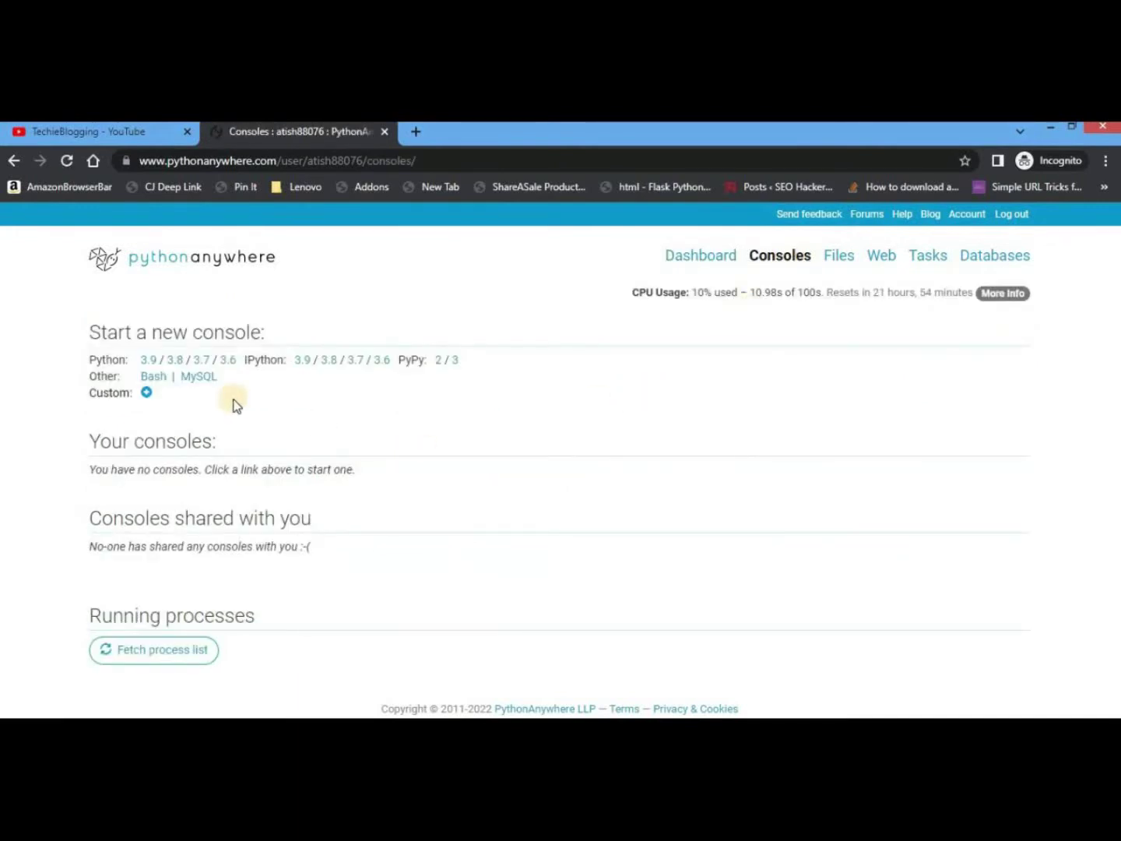
{"action": "left_click", "coordinate": [152, 378]}
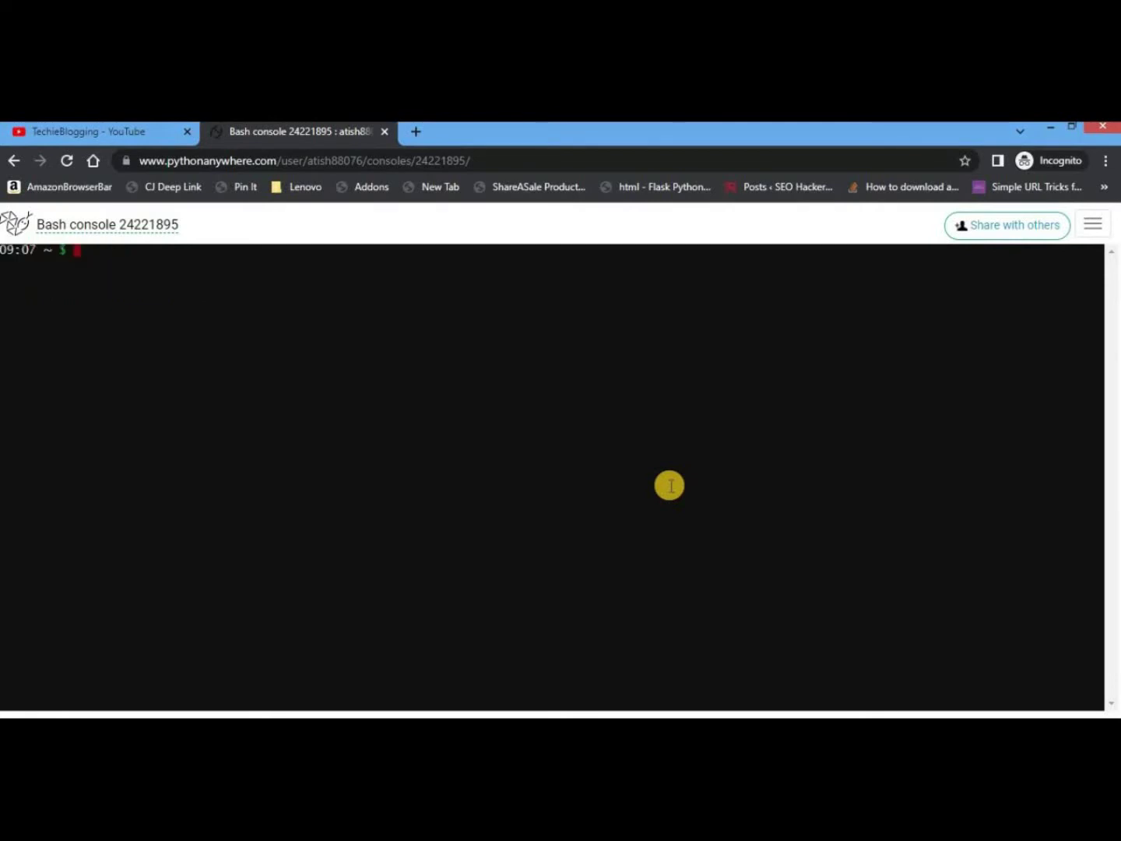
{"action": "type", "text": "mkvirtualenv venv"}
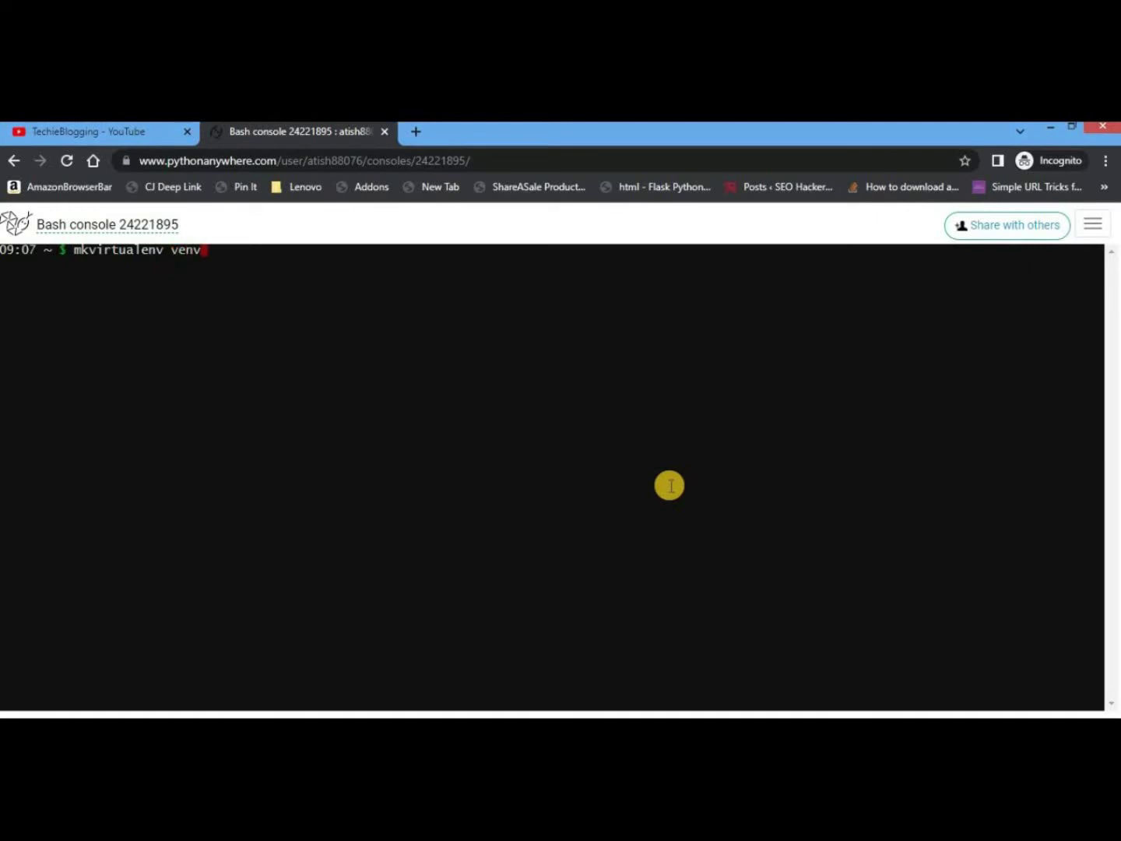
{"action": "key", "text": "Return"}
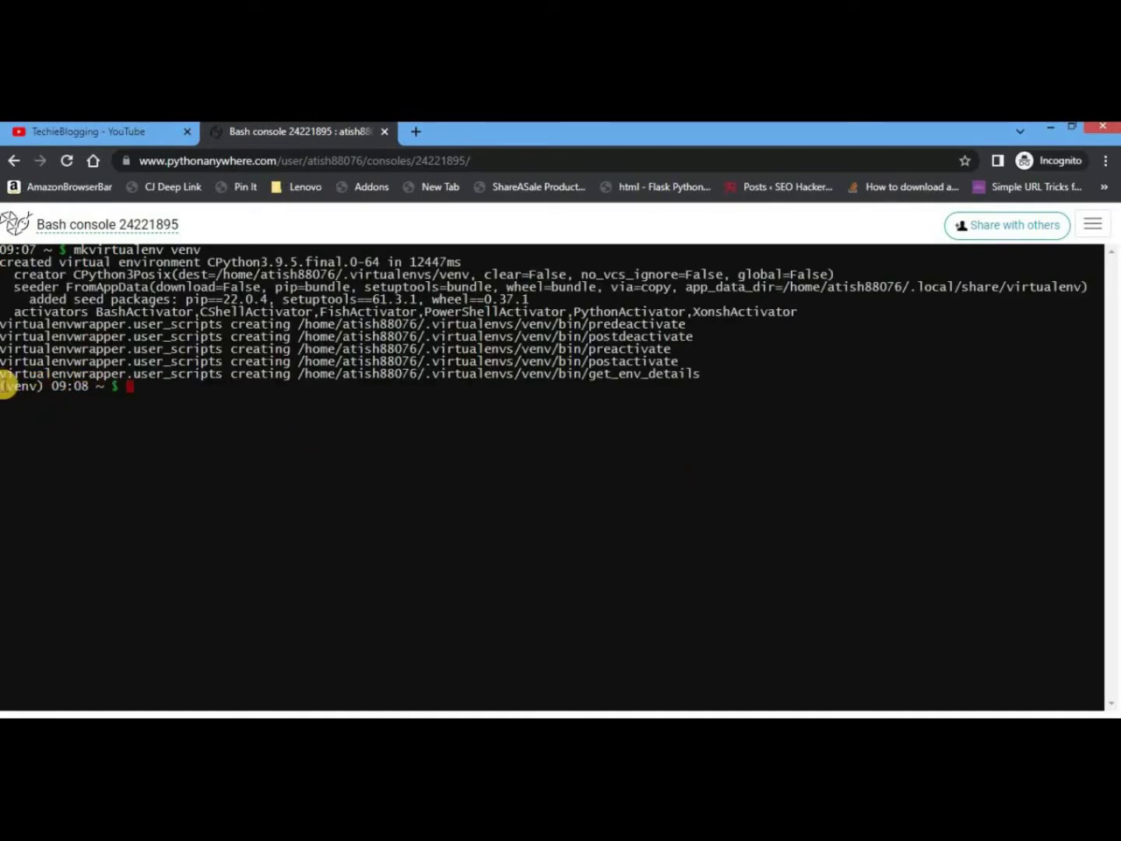
{"action": "left_click_drag", "start_coordinate": [2, 387], "coordinate": [37, 387]}
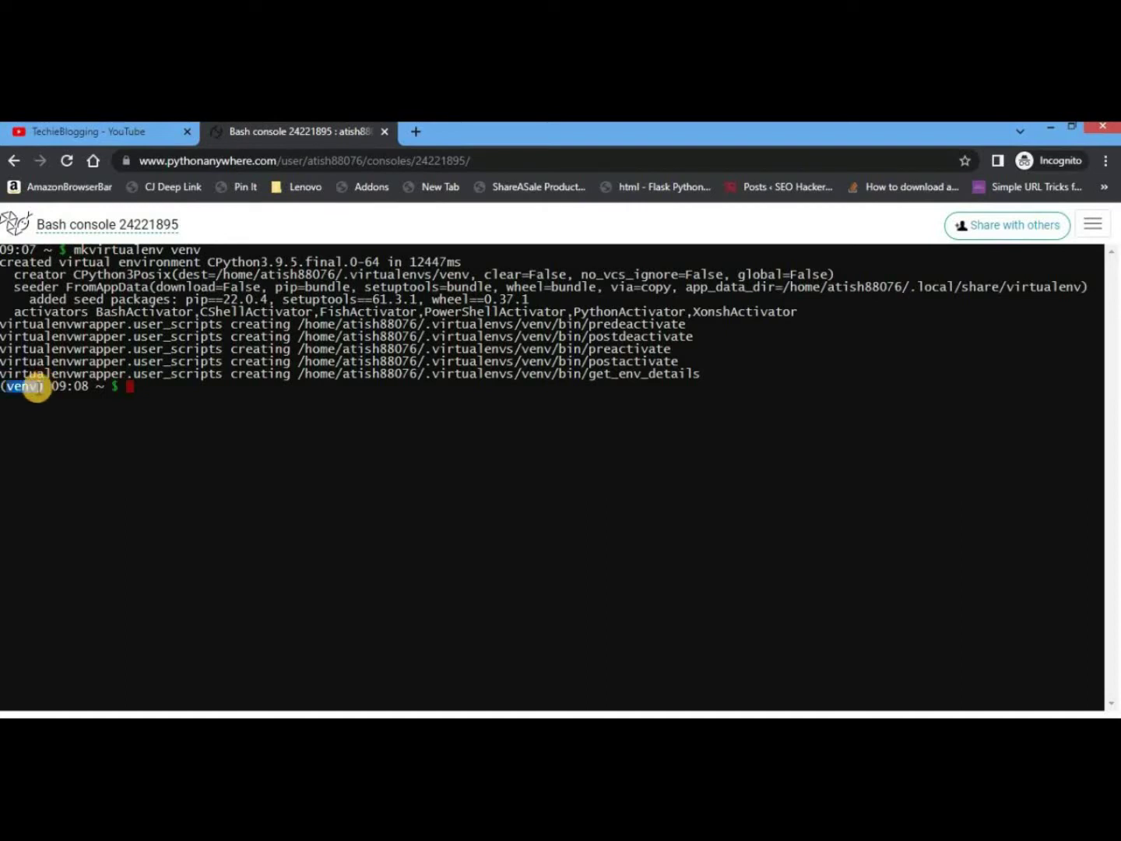
{"action": "left_click", "coordinate": [135, 389]}
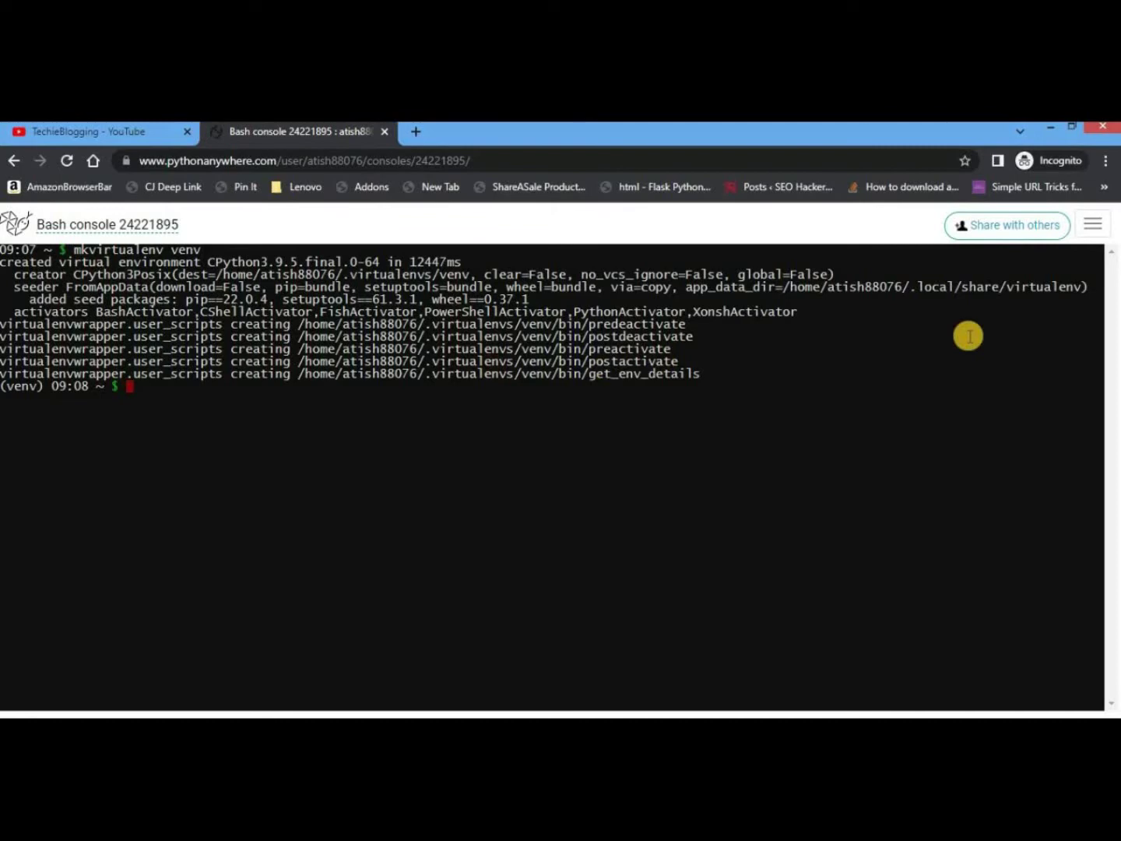
Open the account's Files page in a separate browser tab and go into the .virtualenvs/venv directory.
{"action": "left_click", "coordinate": [1094, 227]}
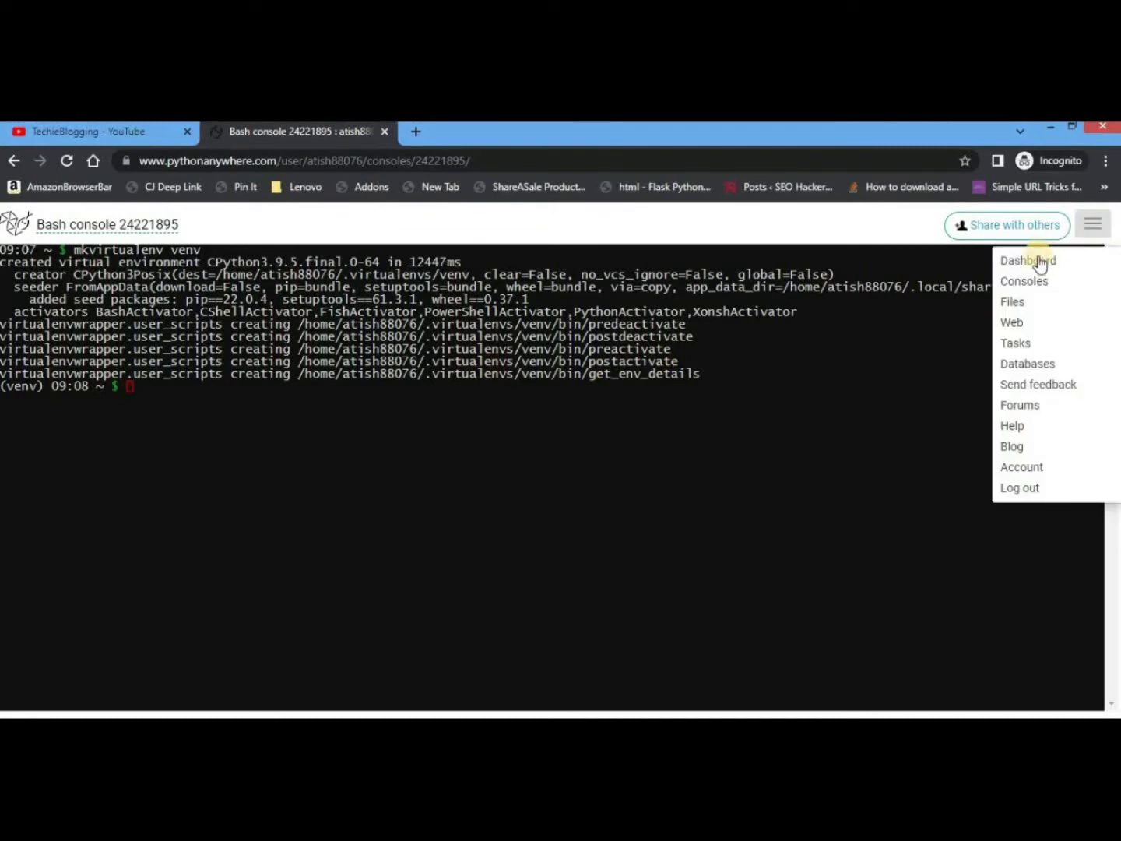
{"action": "right_click", "coordinate": [1016, 302]}
{"action": "left_click", "coordinate": [1017, 311]}
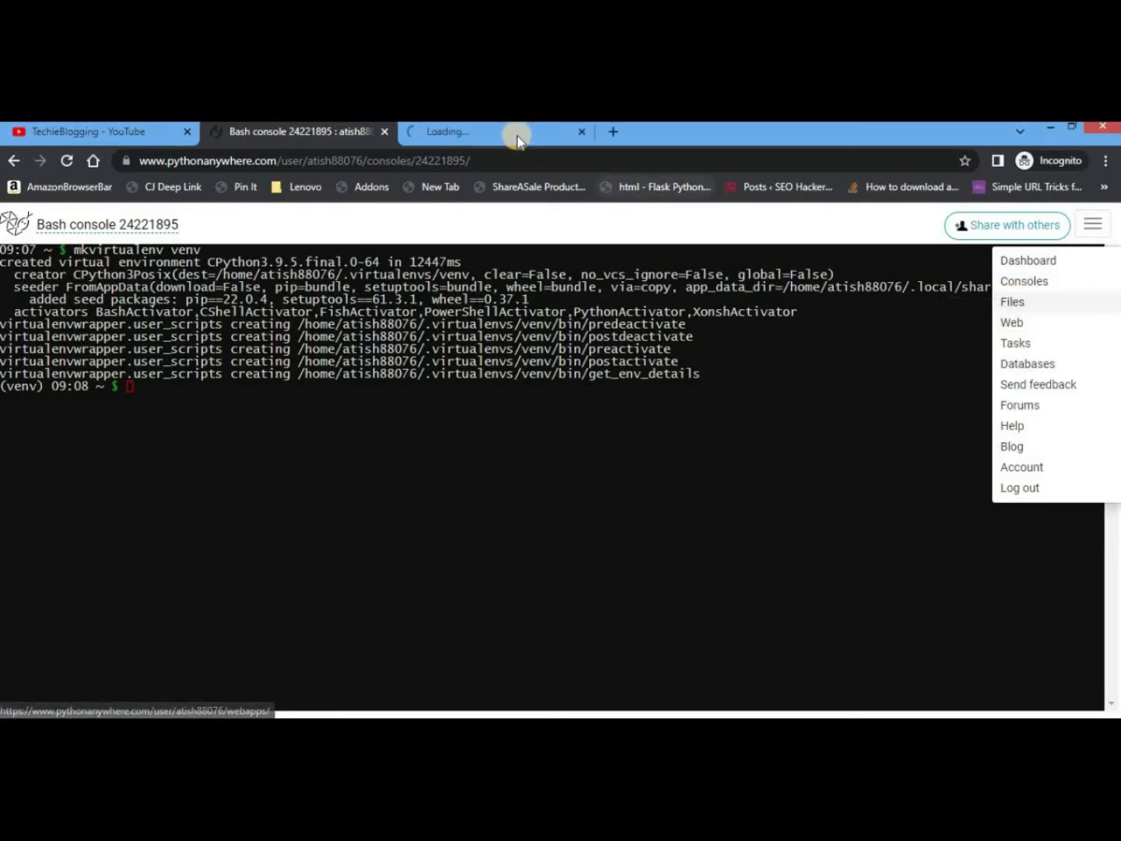
{"action": "left_click", "coordinate": [510, 132]}
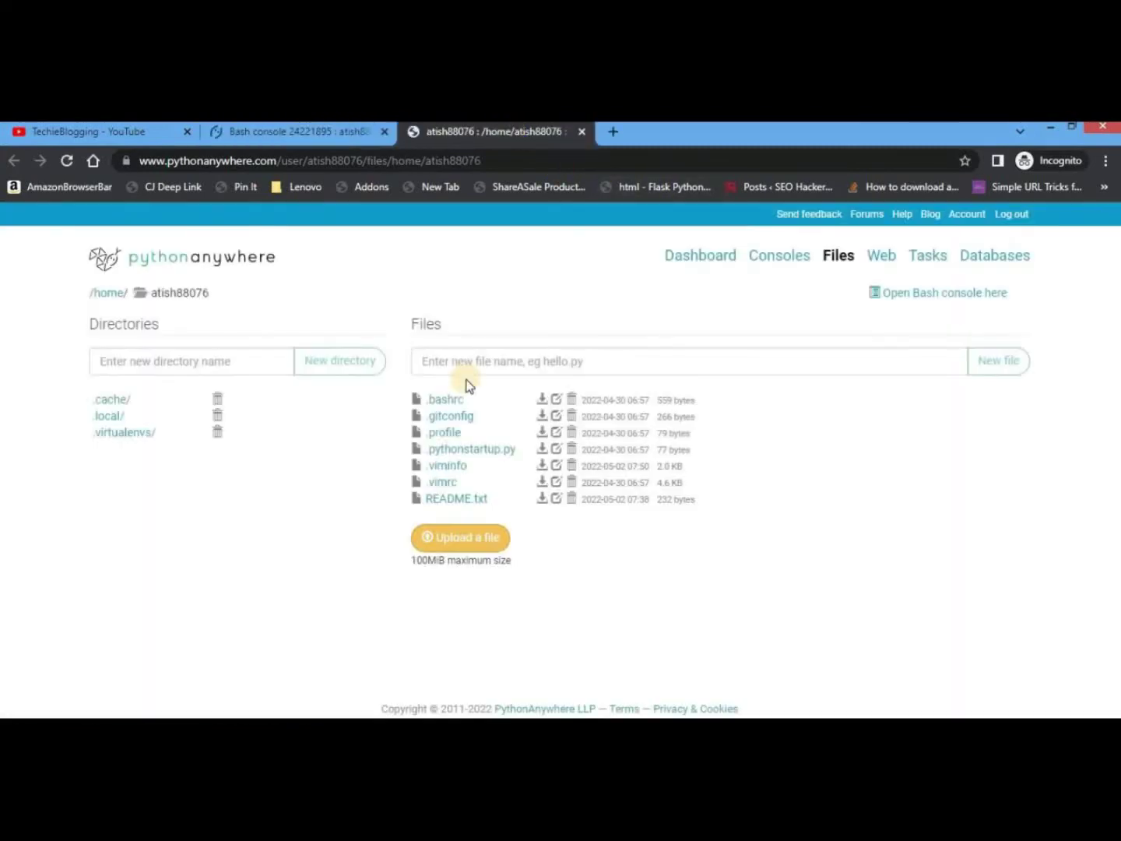
{"action": "left_click", "coordinate": [141, 440]}
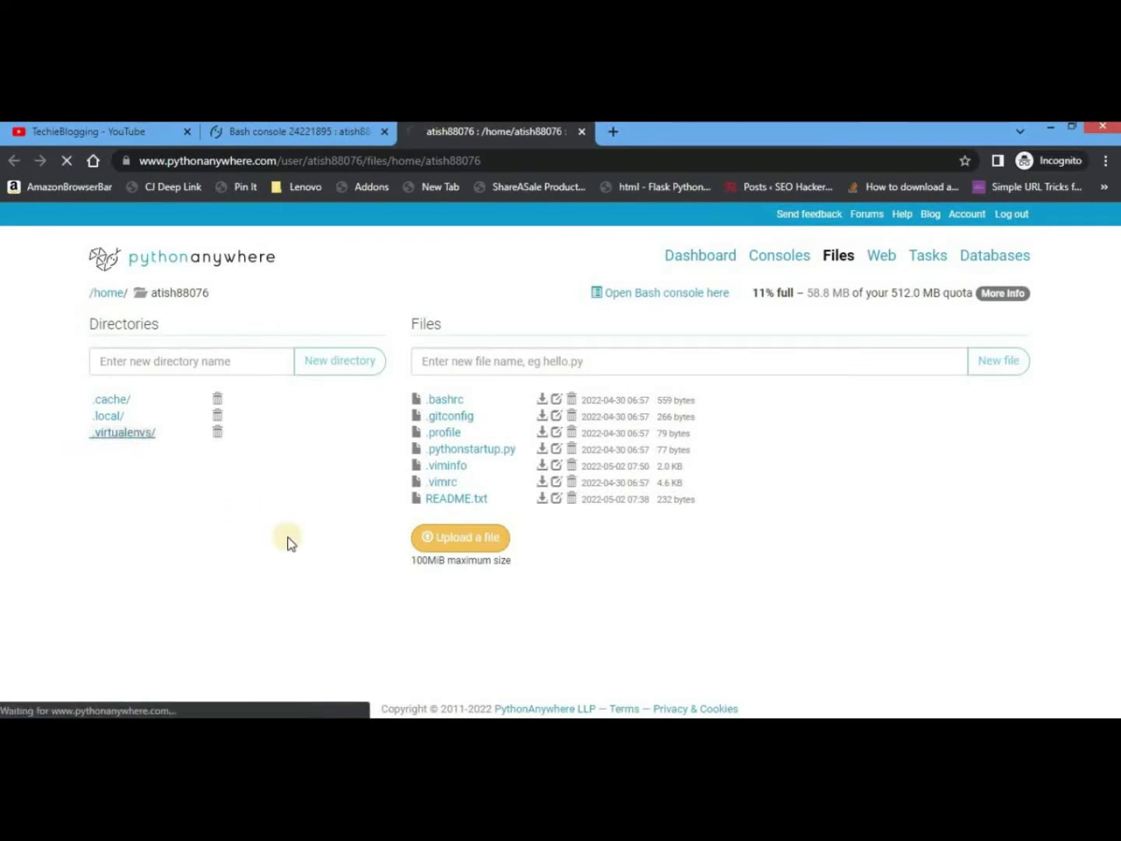
{"action": "left_click", "coordinate": [107, 401]}
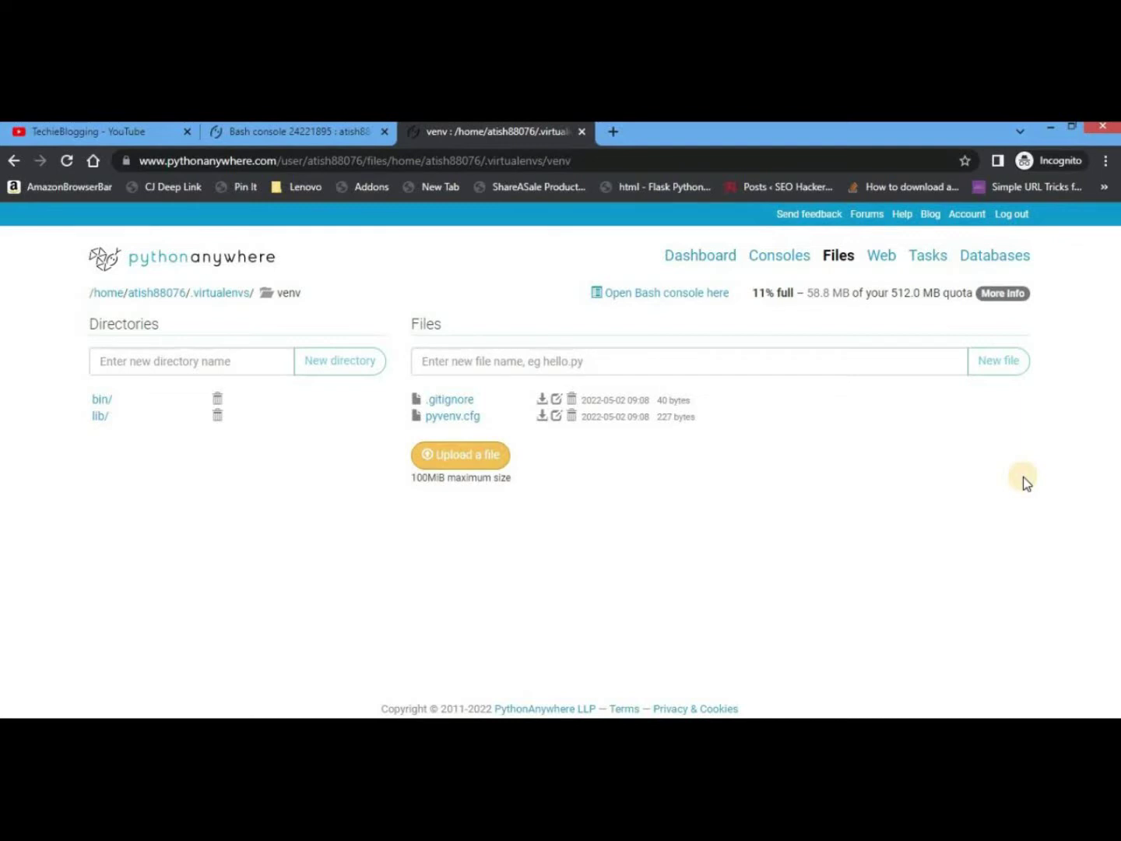
Upload the flaskdemo zip archive from the Downloads folder to the venv directory.
{"action": "left_click", "coordinate": [470, 456]}
{"action": "left_click", "coordinate": [69, 250]}
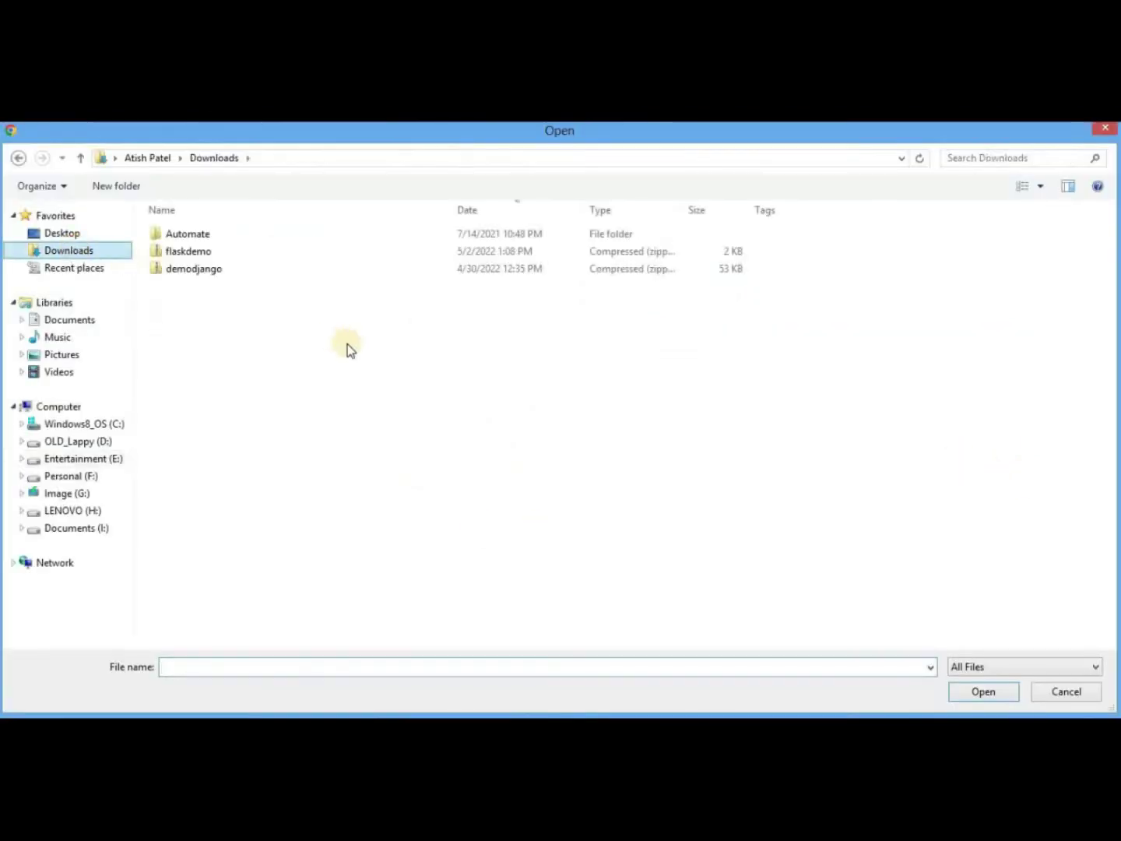
{"action": "left_click", "coordinate": [192, 251]}
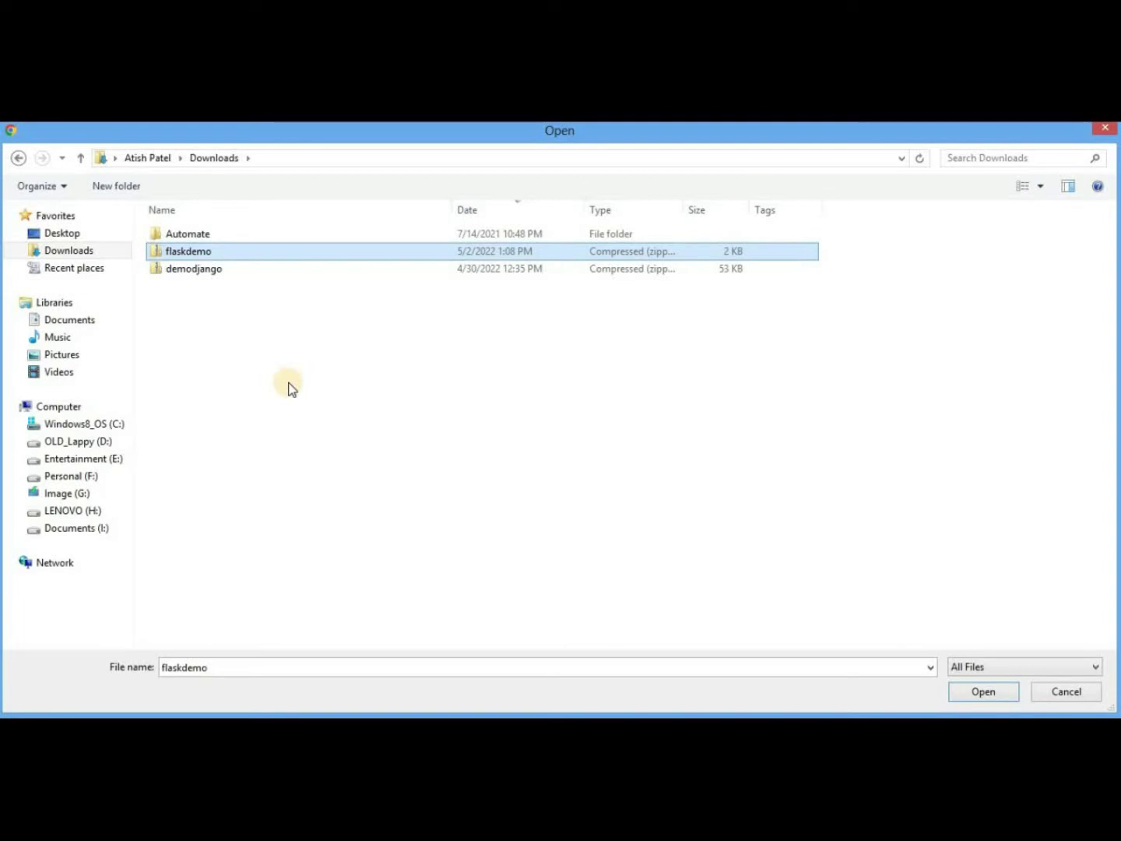
{"action": "left_click", "coordinate": [984, 692]}
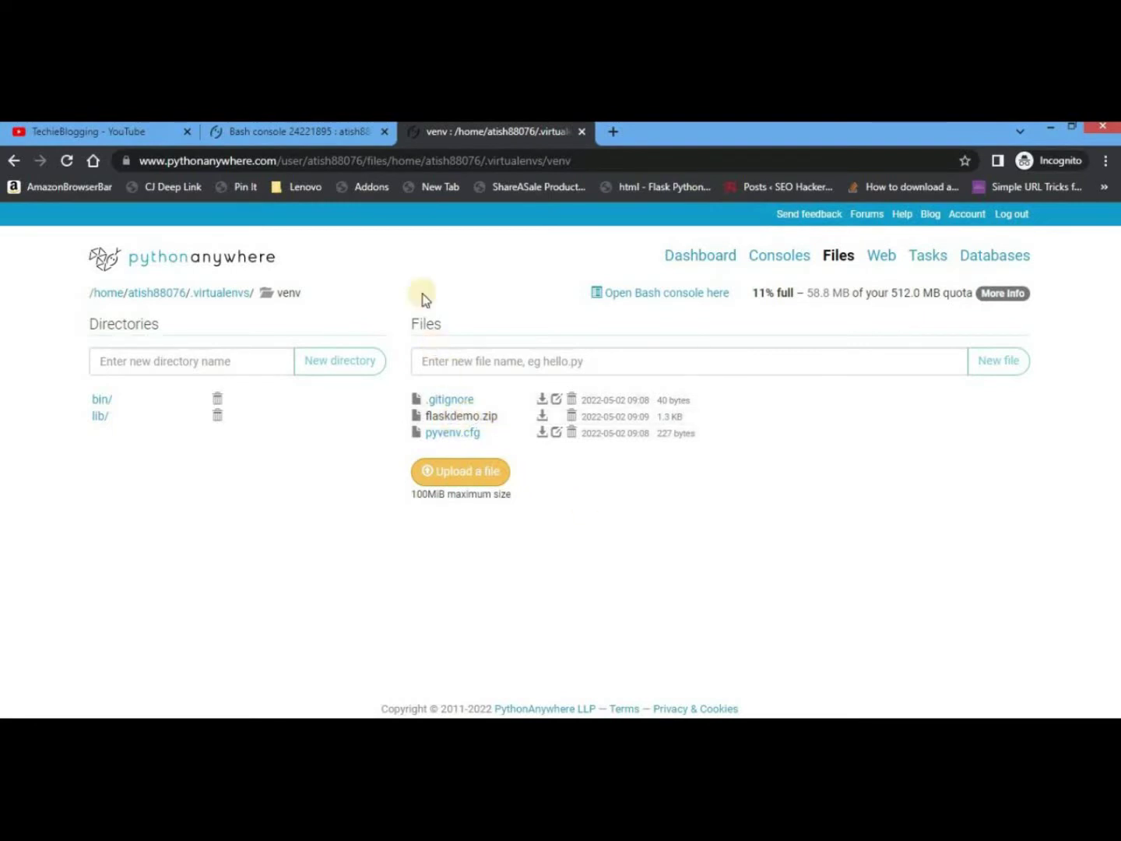
In the Bash console, change into the .virtualenvs/venv directory and list its contents with ls -l.
{"action": "left_click", "coordinate": [300, 124]}
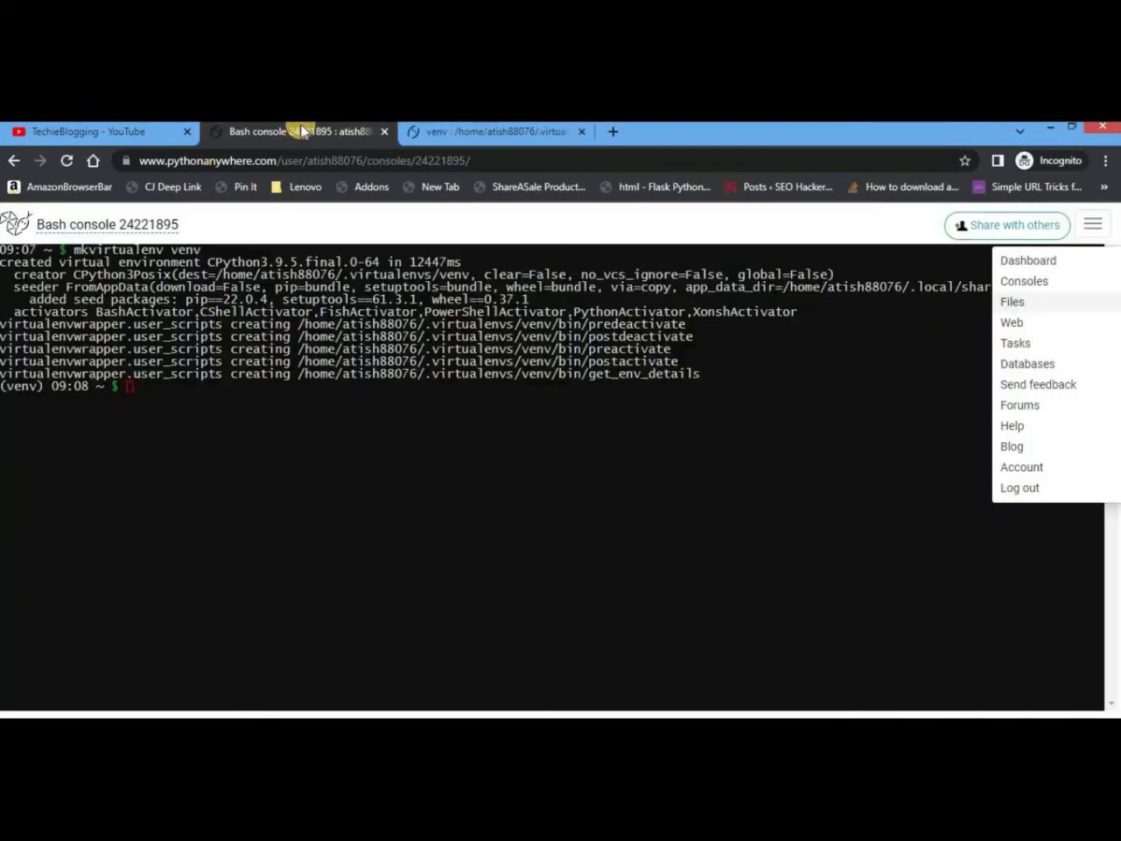
{"action": "left_click", "coordinate": [360, 418]}
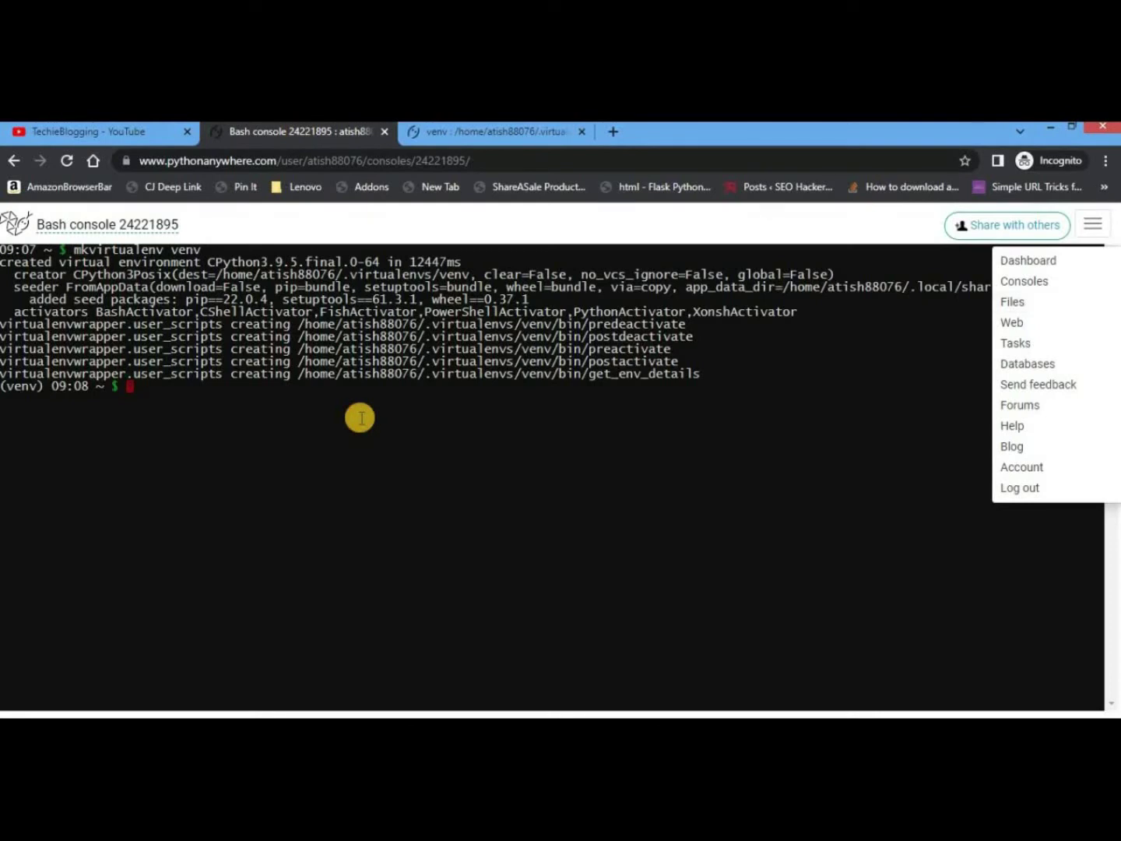
{"action": "type", "text": "cd .virtualenvs/"}
{"action": "key", "text": "Return"}
{"action": "type", "text": "cd venv/"}
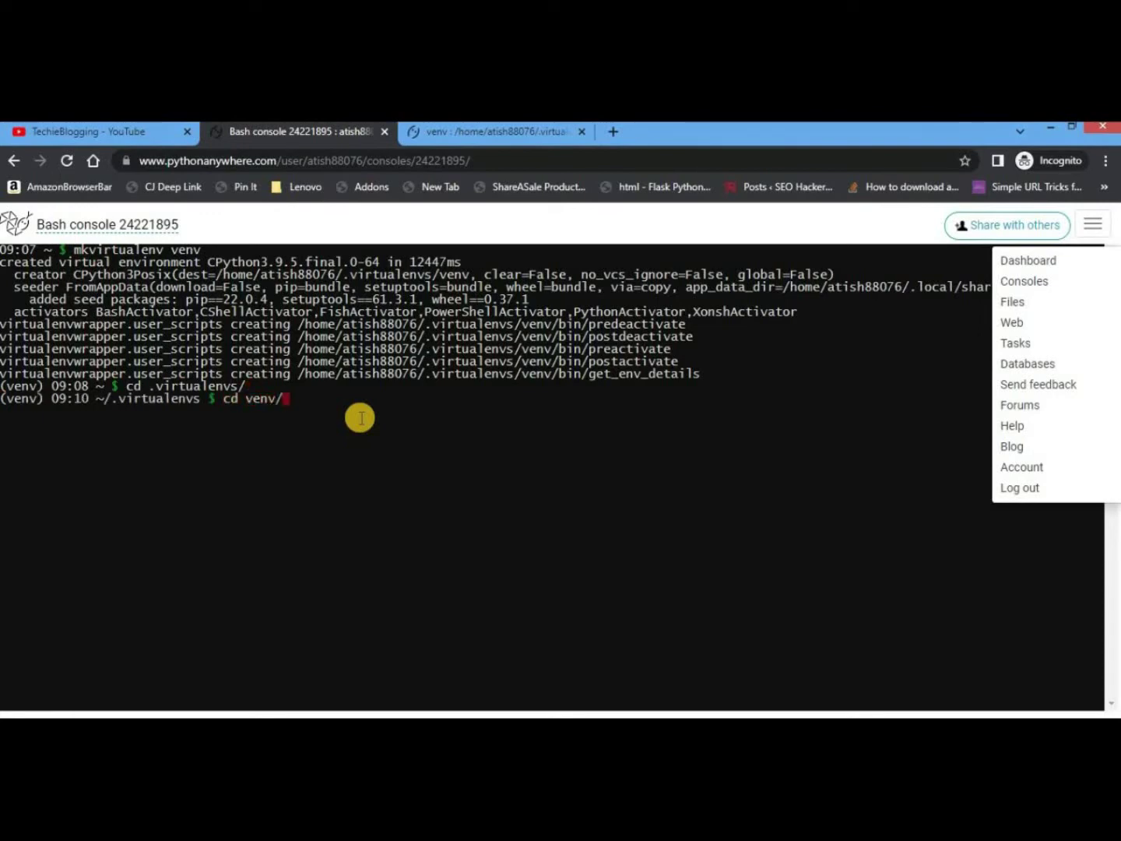
{"action": "key", "text": "Return"}
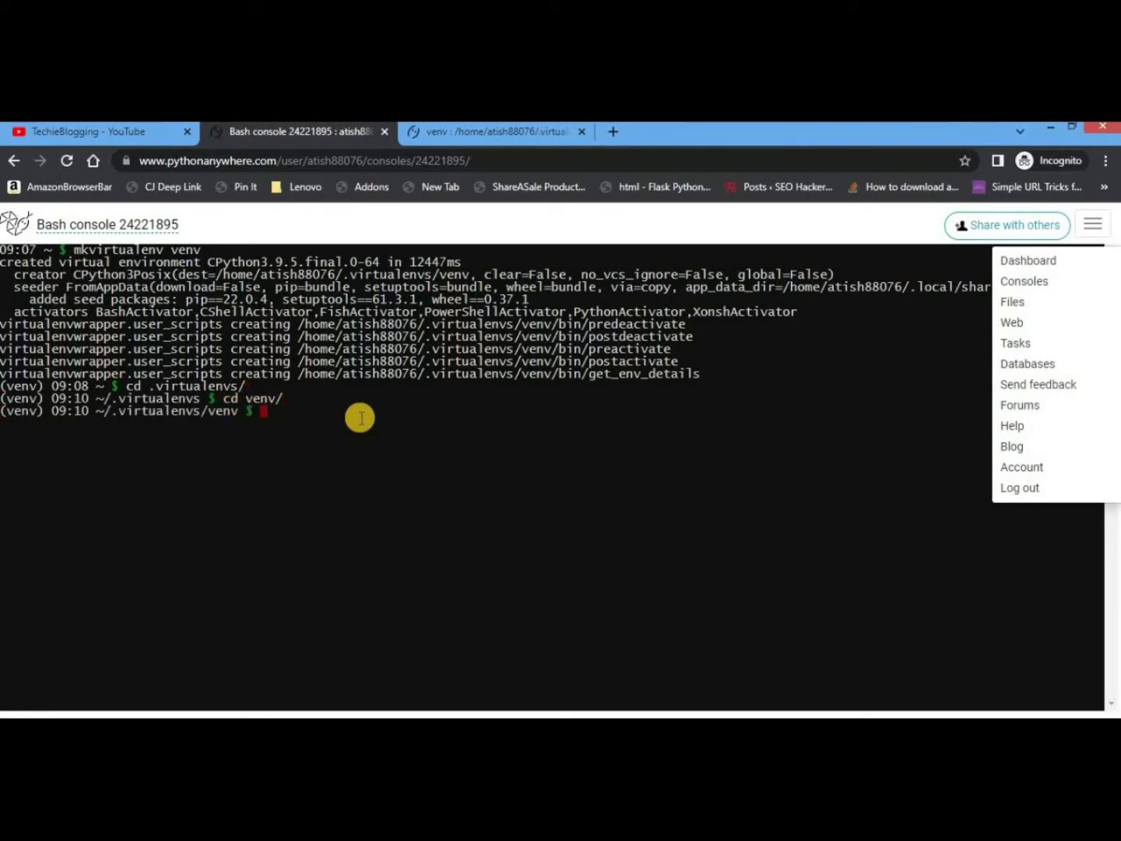
{"action": "type", "text": "ls -l"}
{"action": "key", "text": "Return"}
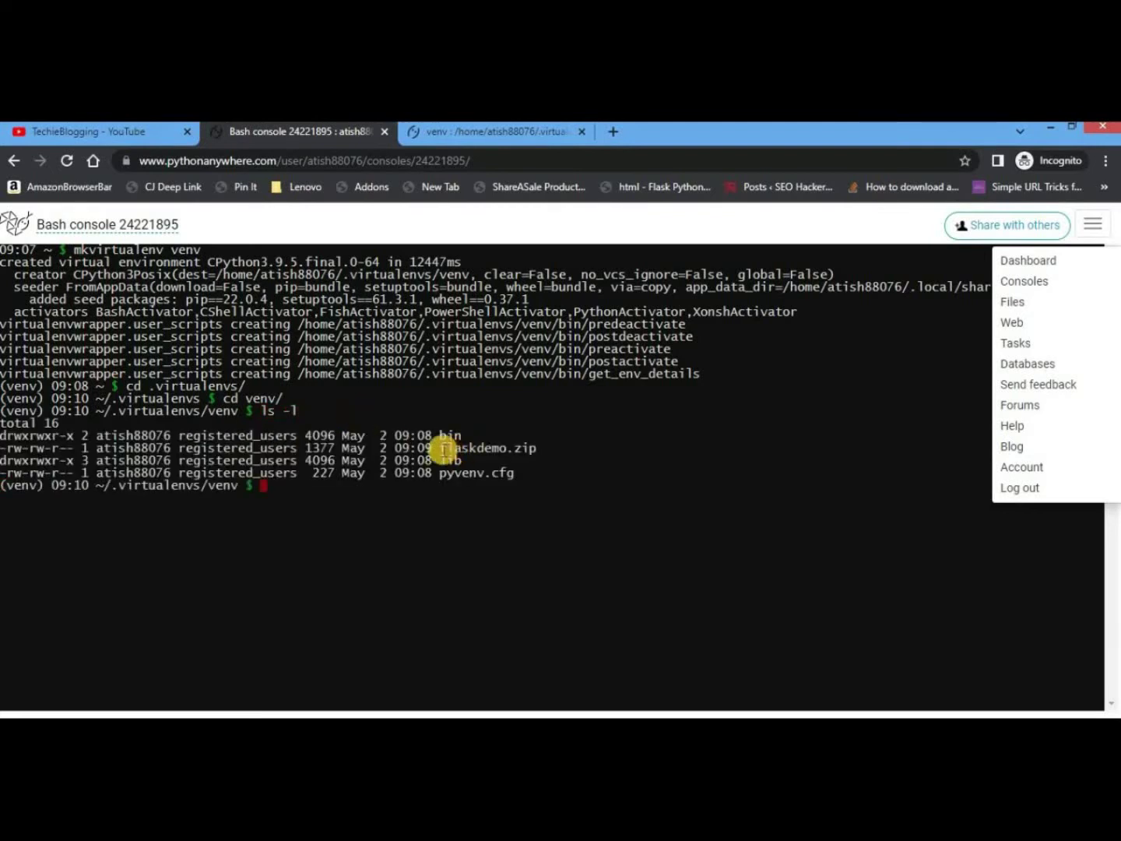
Extract flaskdemo.zip in the venv directory with the unzip command.
{"action": "double_click", "coordinate": [513, 449]}
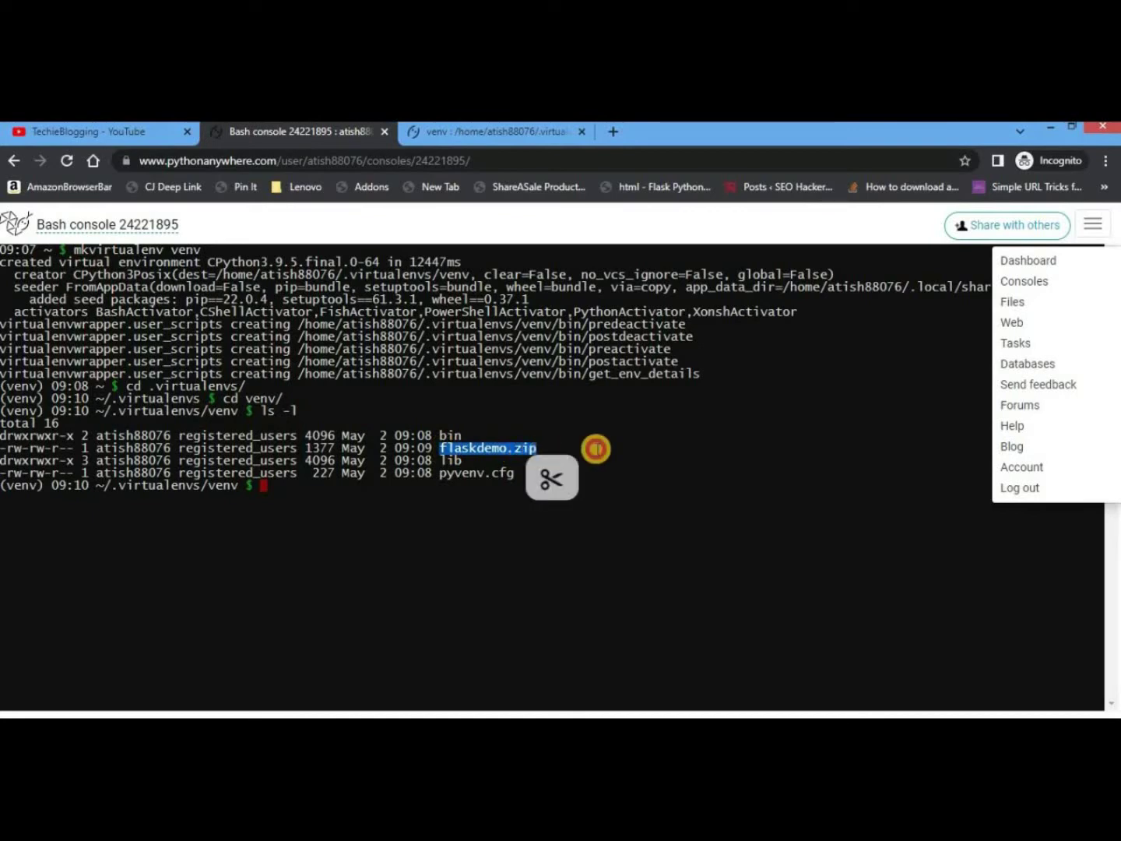
{"action": "type", "text": "unzip"}
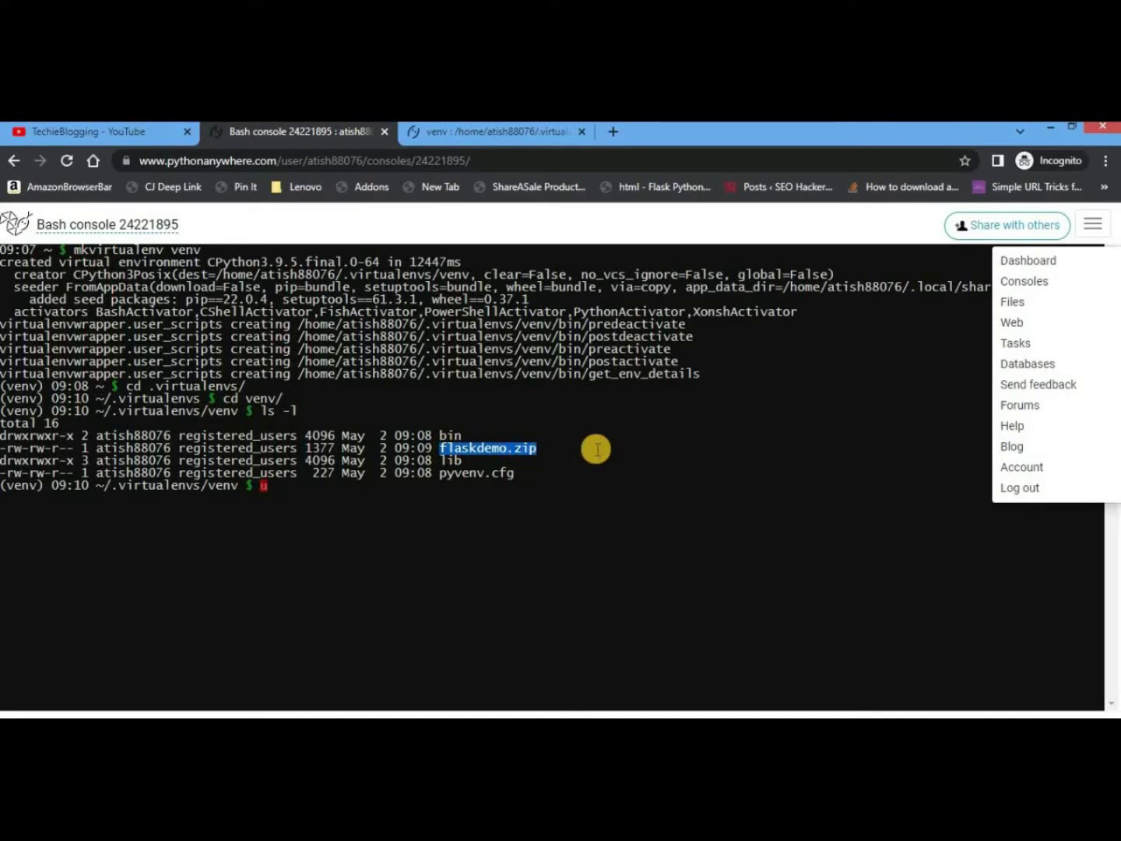
{"action": "type", "text": " fla"}
{"action": "key", "text": "Tab"}
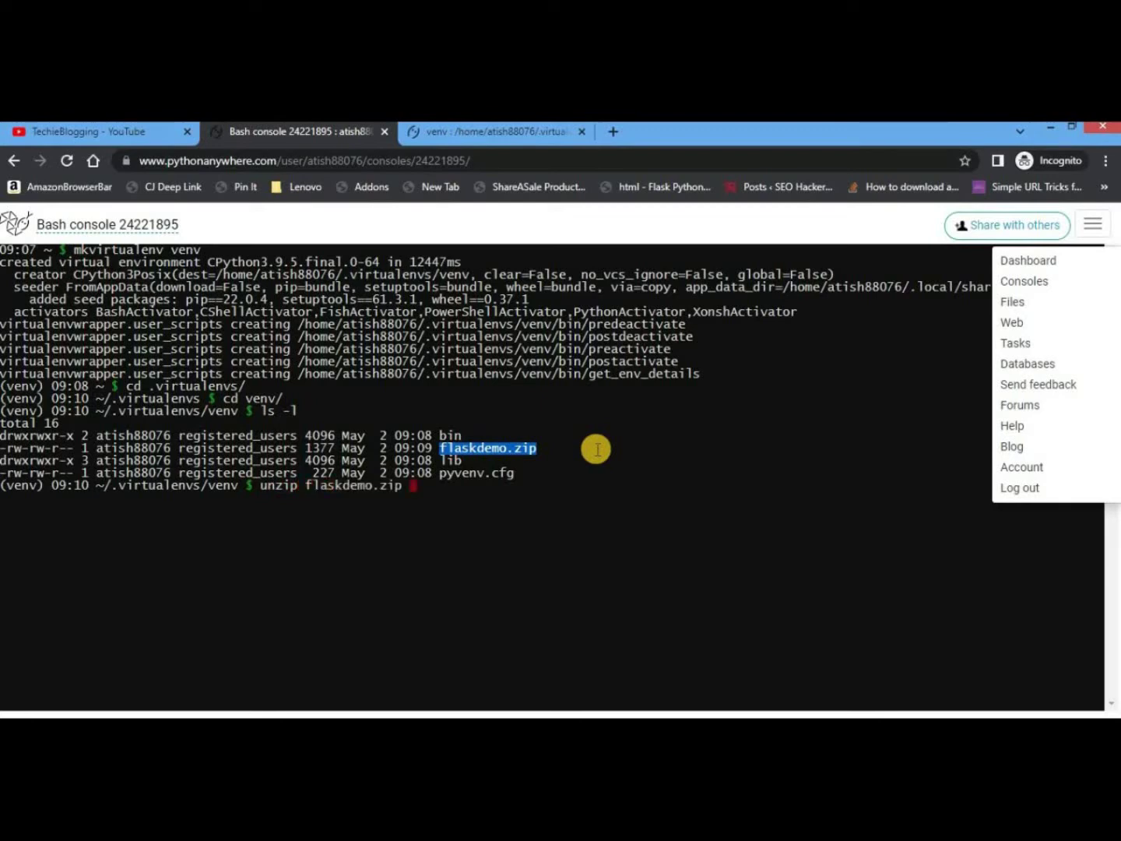
{"action": "key", "text": "Return"}
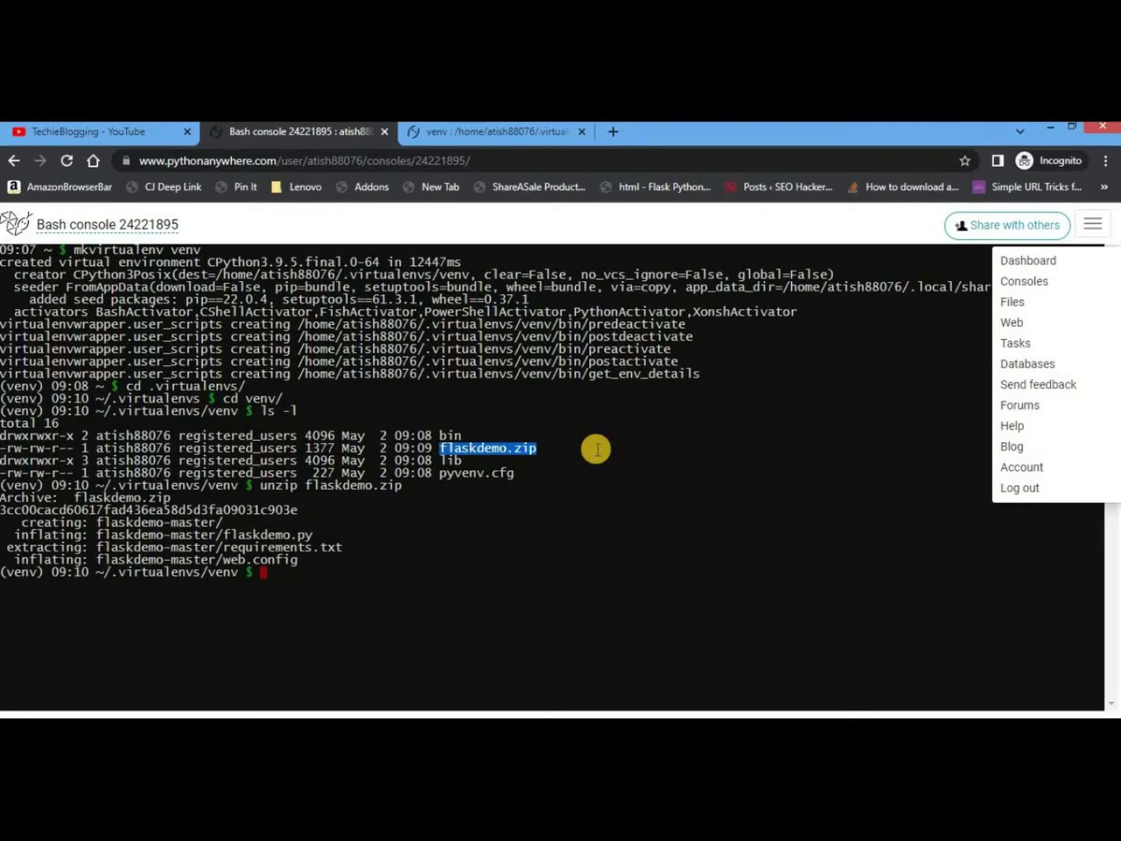
List the venv directory again with ls -l and copy the extracted folder's name, flaskdemo-master.
{"action": "type", "text": "ls -l"}
{"action": "key", "text": "Return"}
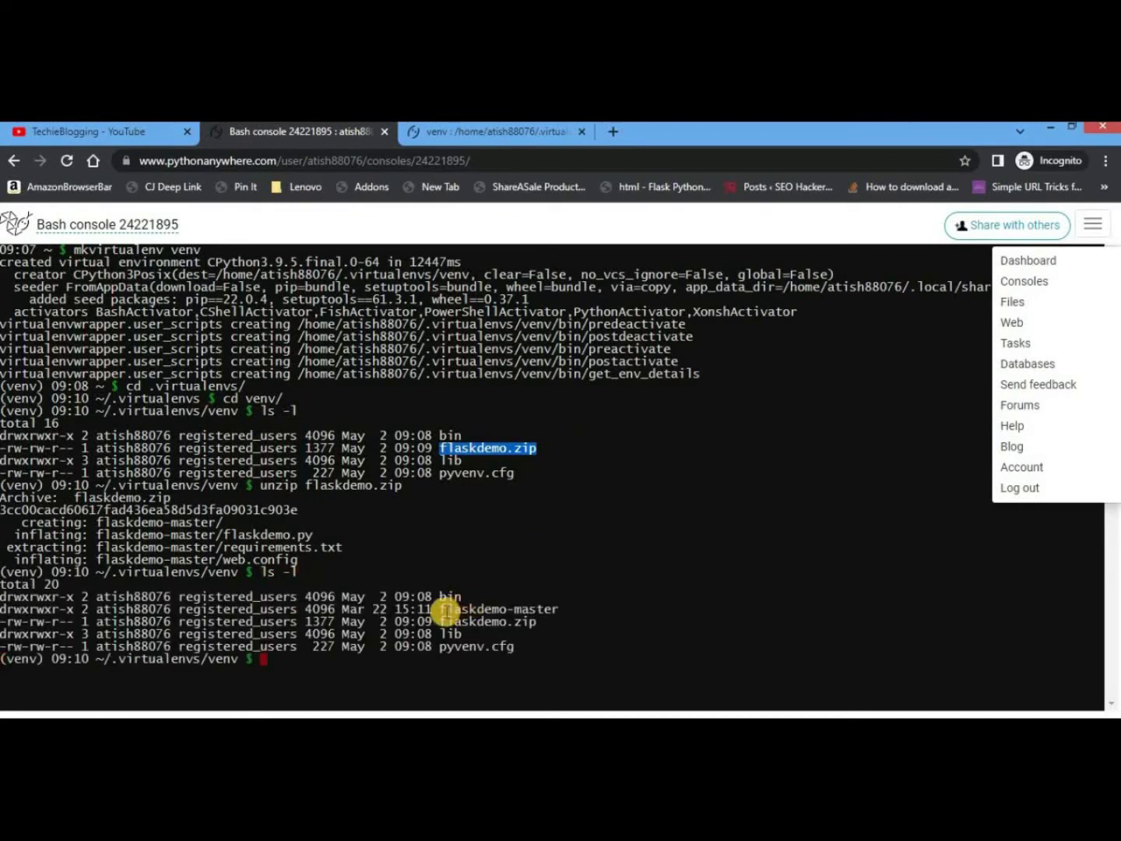
{"action": "left_click_drag", "start_coordinate": [443, 611], "coordinate": [573, 608]}
{"action": "key", "text": "ctrl+c"}
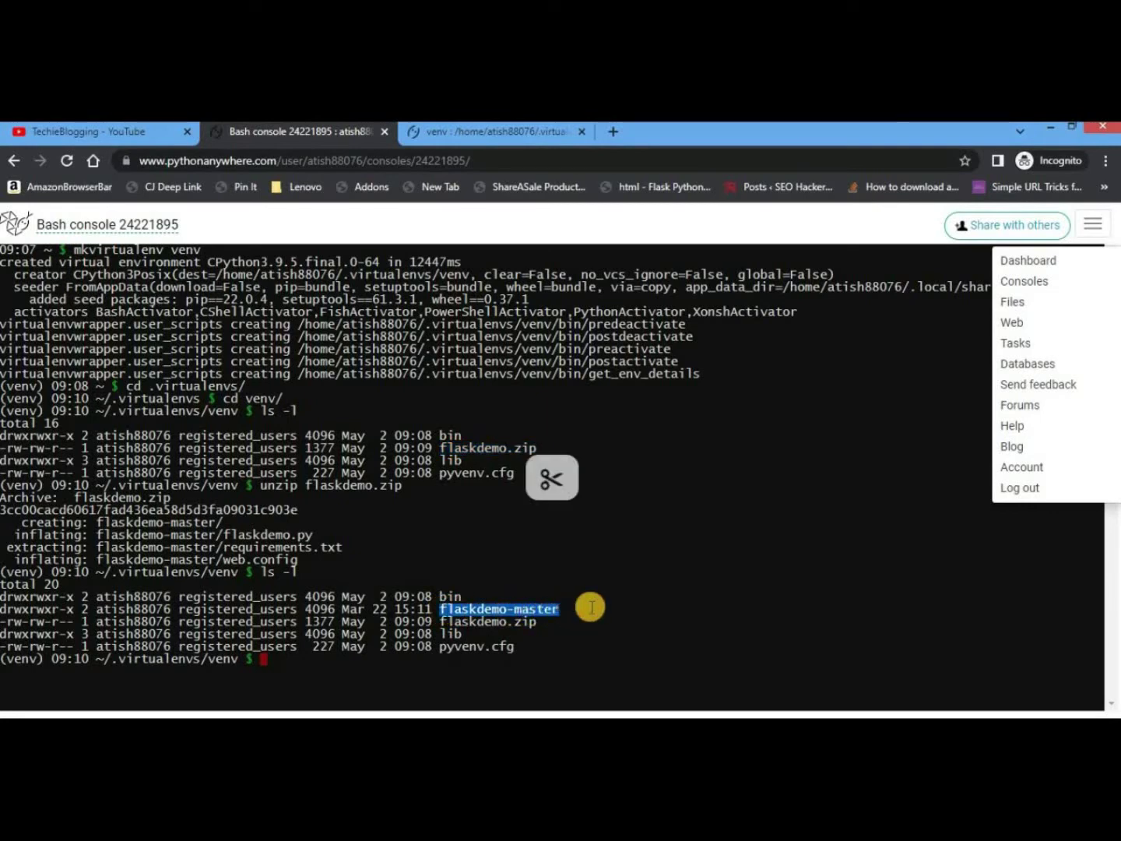
Change into the flaskdemo-master directory and list its contents with ls -l.
{"action": "type", "text": "cd fla"}
{"action": "key", "text": "Tab"}
{"action": "key", "text": "Return"}
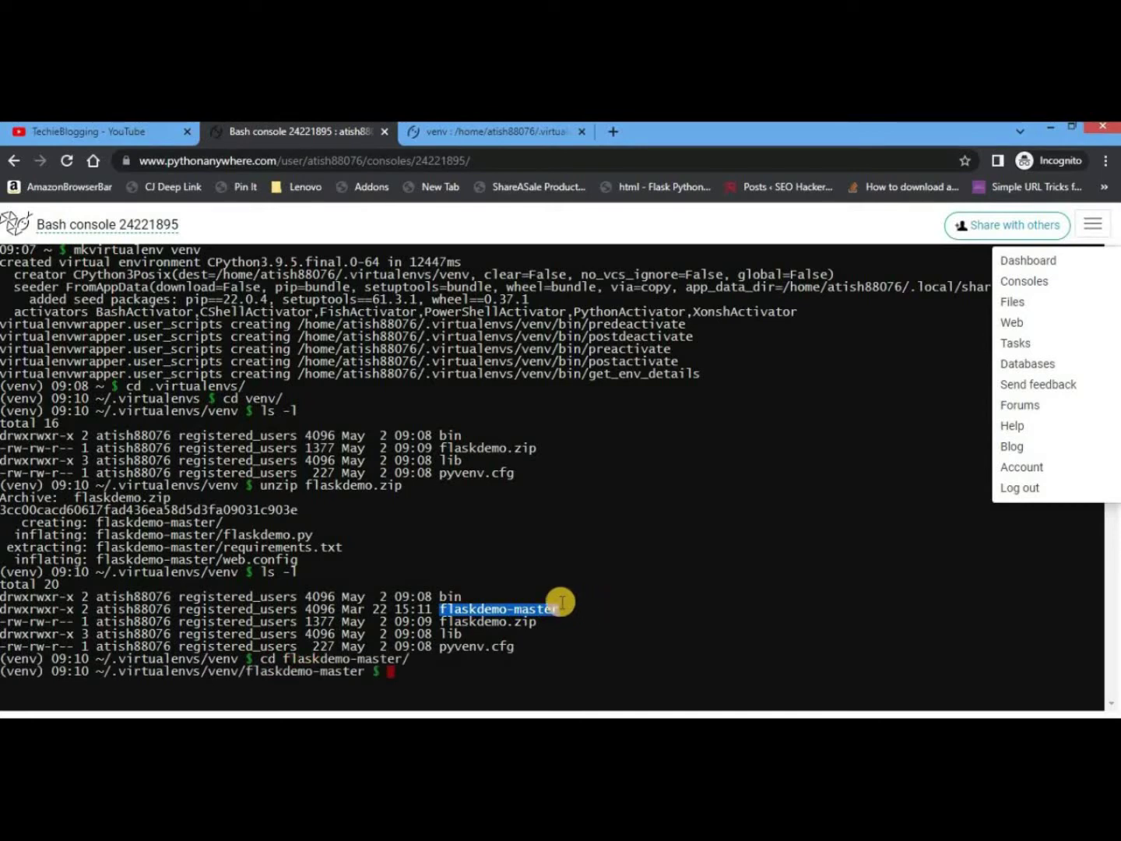
{"action": "type", "text": "ls -l"}
{"action": "key", "text": "Return"}
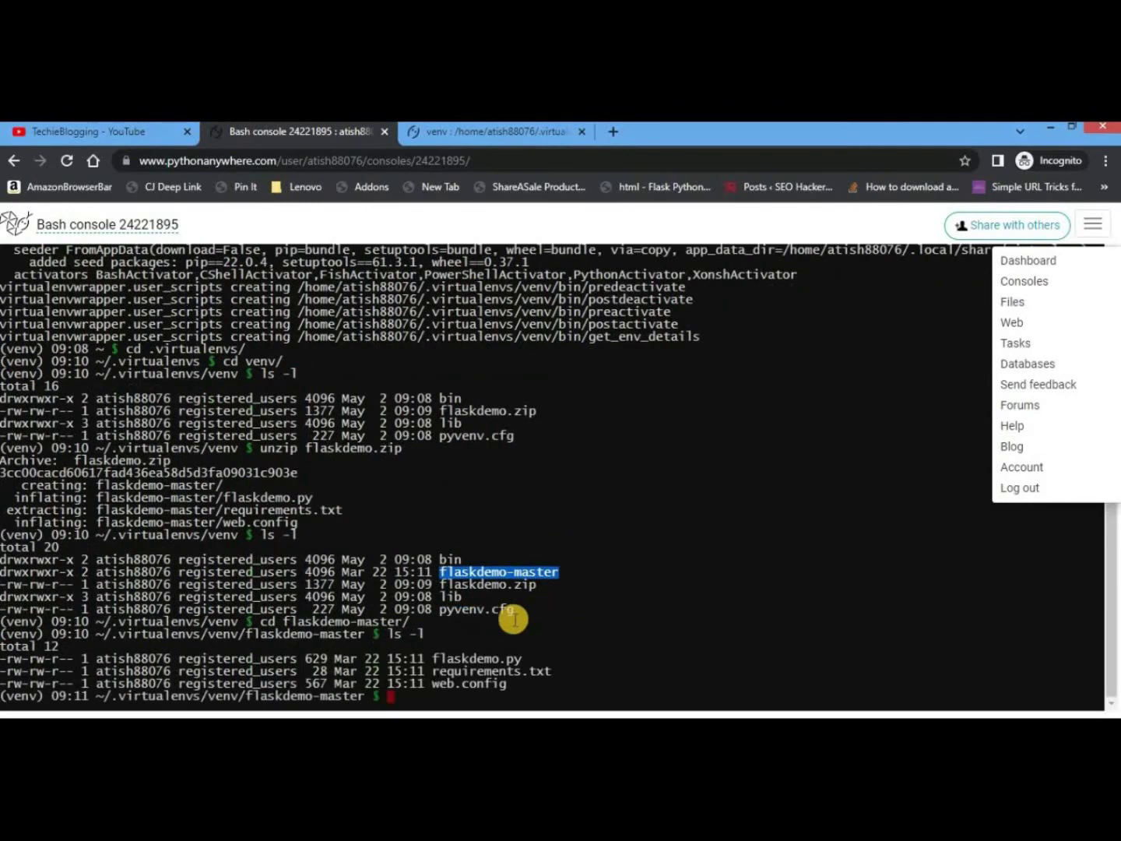
Display the contents of requirements.txt with the cat command and highlight the package lines it prints.
{"action": "left_click_drag", "start_coordinate": [430, 676], "coordinate": [548, 673]}
{"action": "key", "text": "ctrl+c"}
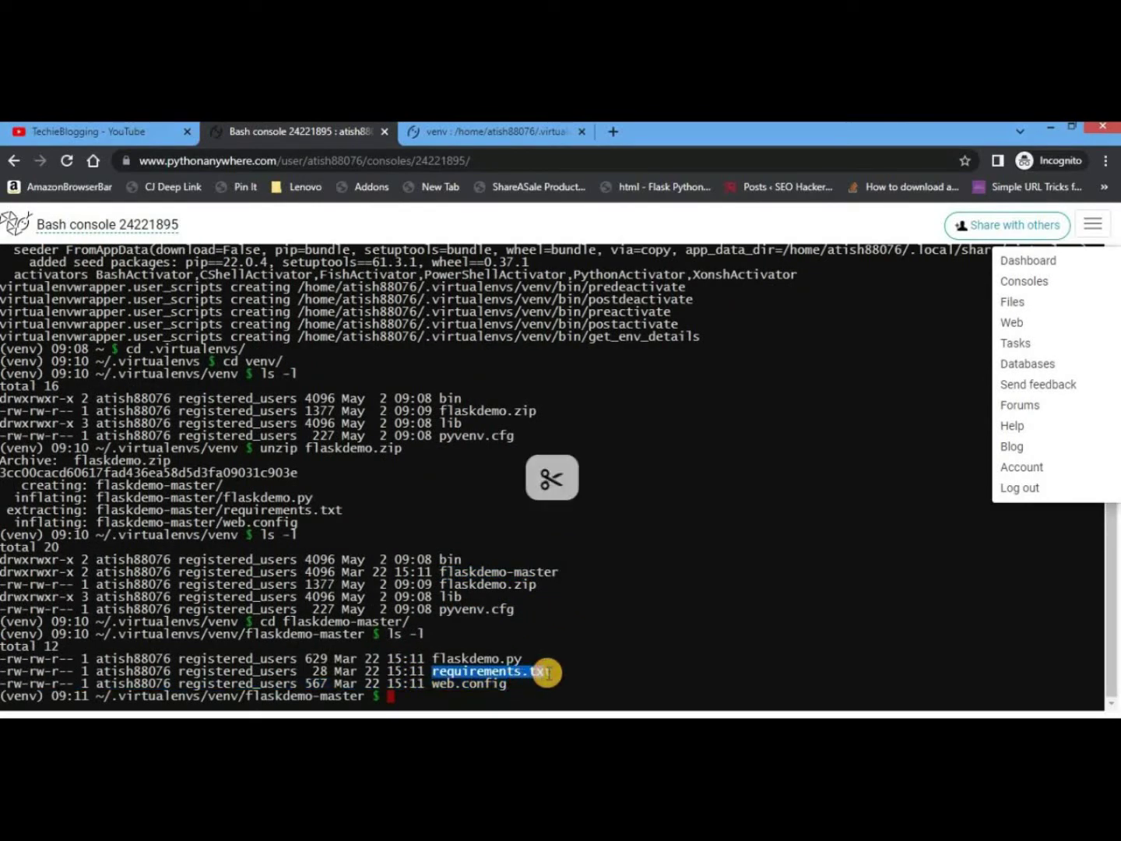
{"action": "left_click", "coordinate": [618, 662]}
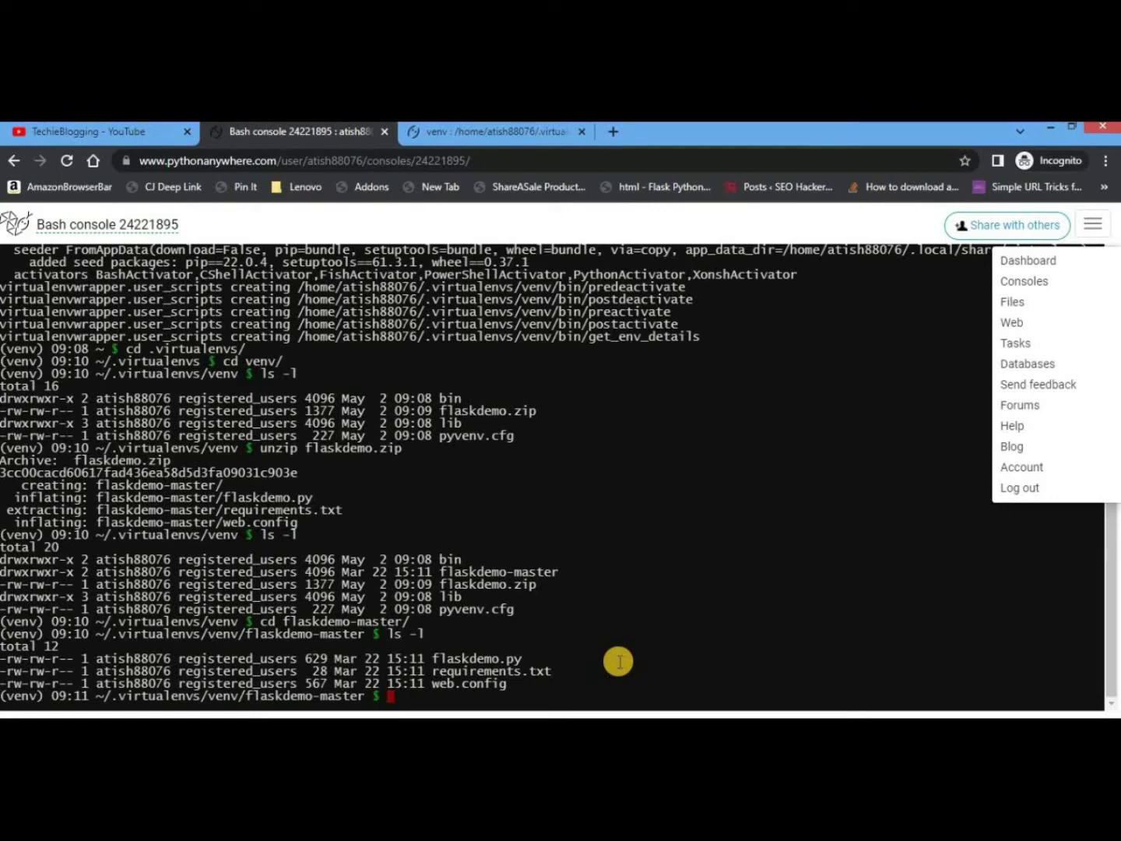
{"action": "type", "text": "cat re"}
{"action": "key", "text": "Tab"}
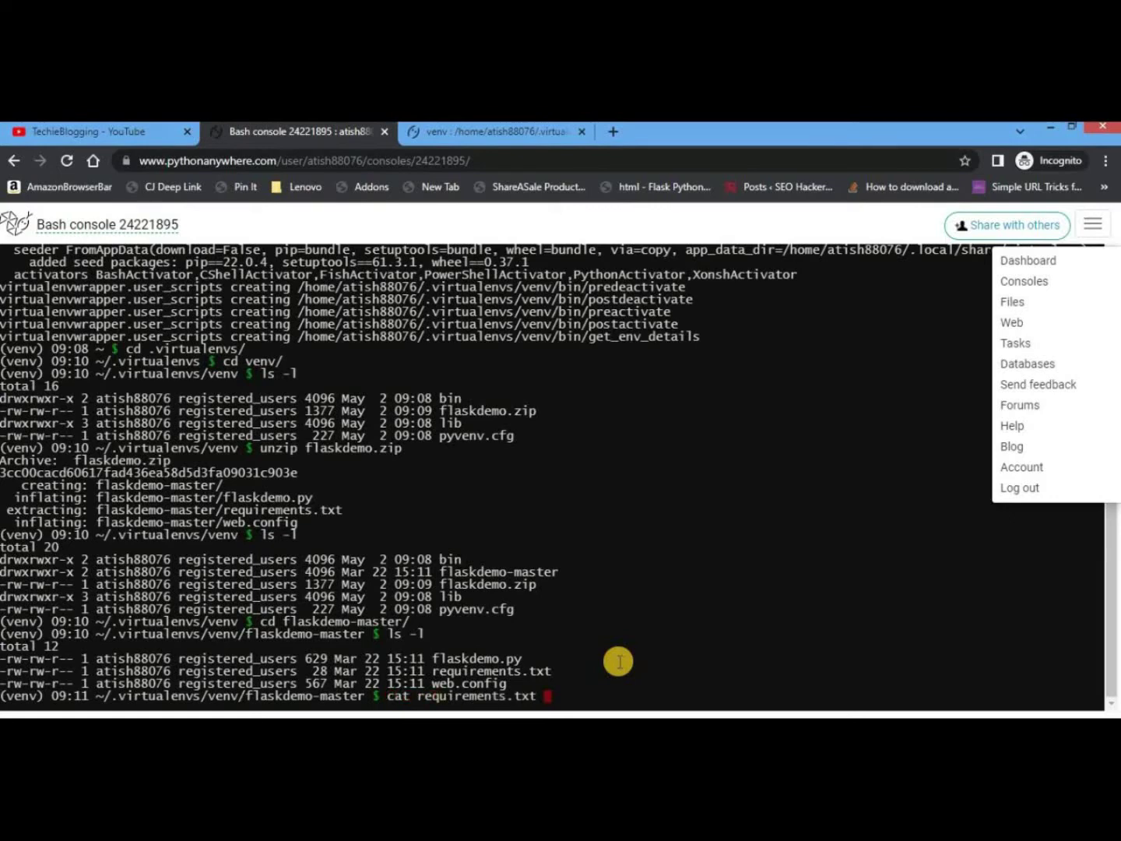
{"action": "key", "text": "Return"}
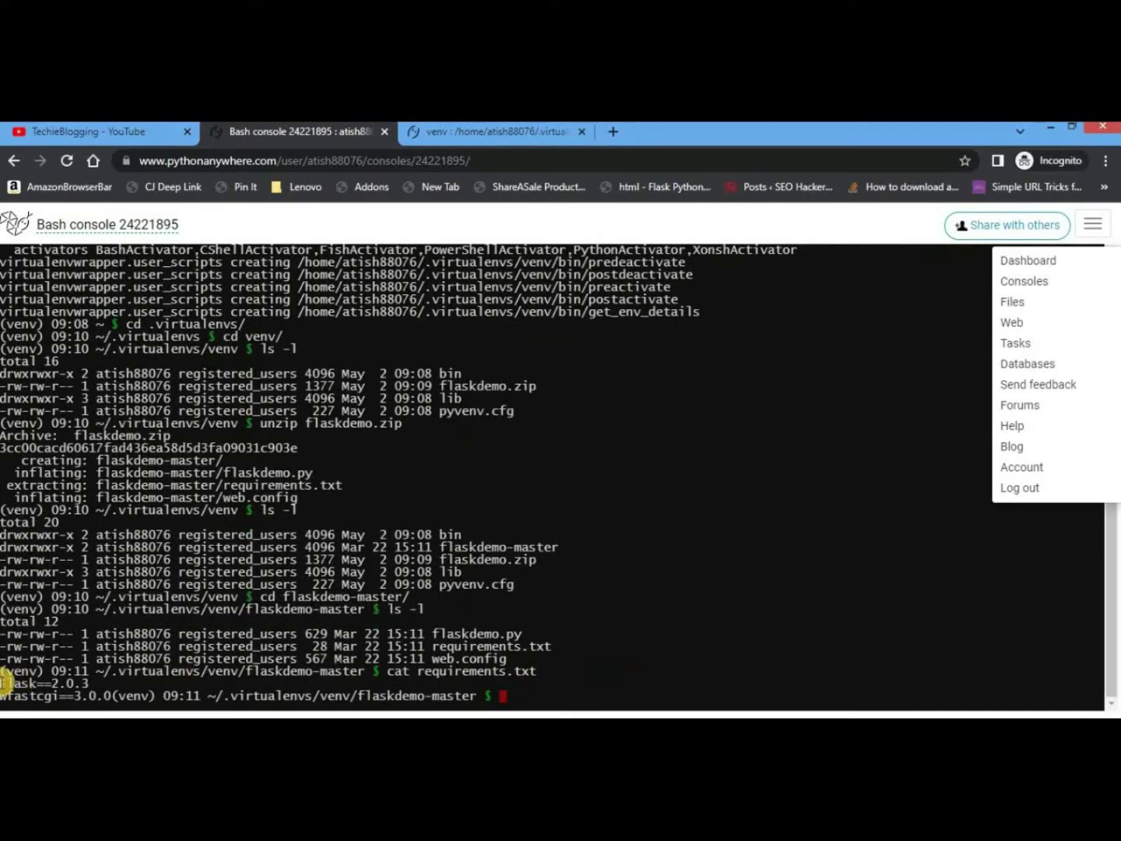
{"action": "left_click_drag", "start_coordinate": [3, 683], "coordinate": [86, 693]}
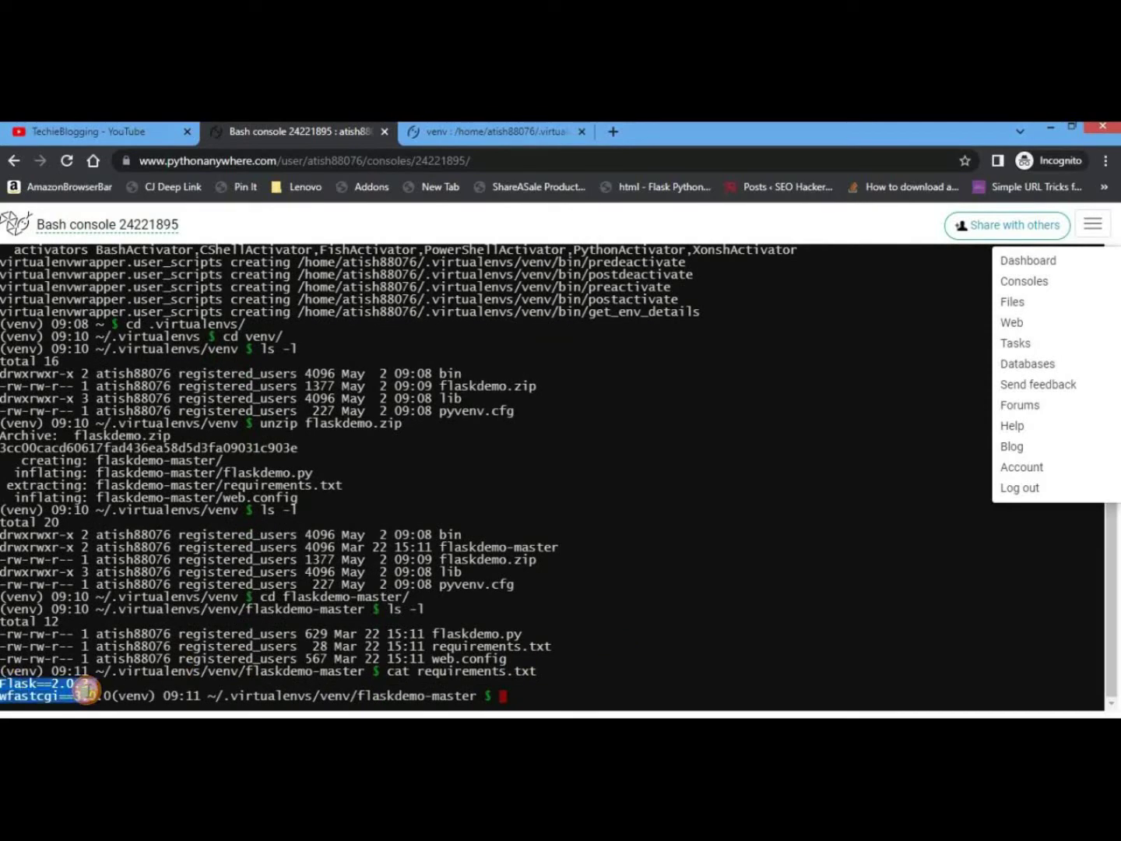
{"action": "key", "text": "ctrl+c"}
{"action": "left_click_drag", "start_coordinate": [191, 657], "coordinate": [39, 698]}
{"action": "key", "text": "ctrl+c"}
{"action": "key", "text": "ctrl+v"}
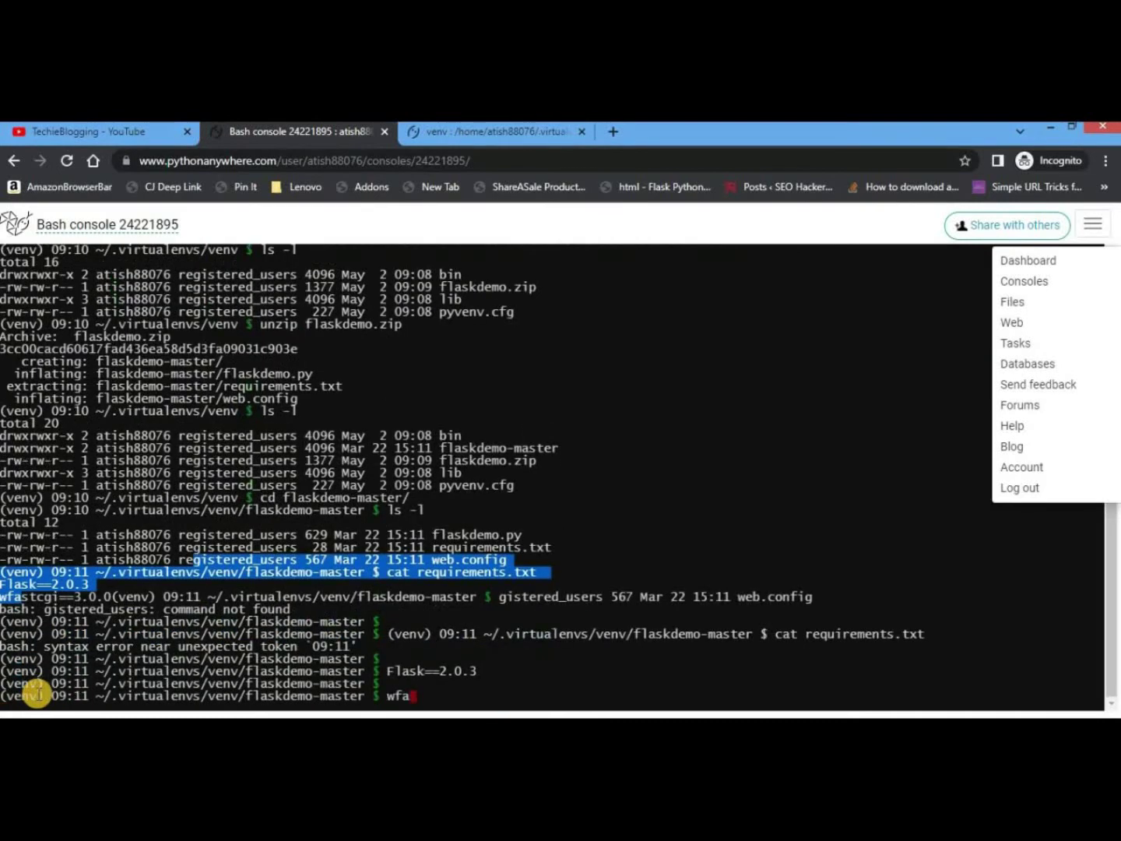
{"action": "key", "text": "BackSpace"}
{"action": "key", "text": "BackSpace"}
{"action": "key", "text": "BackSpace"}
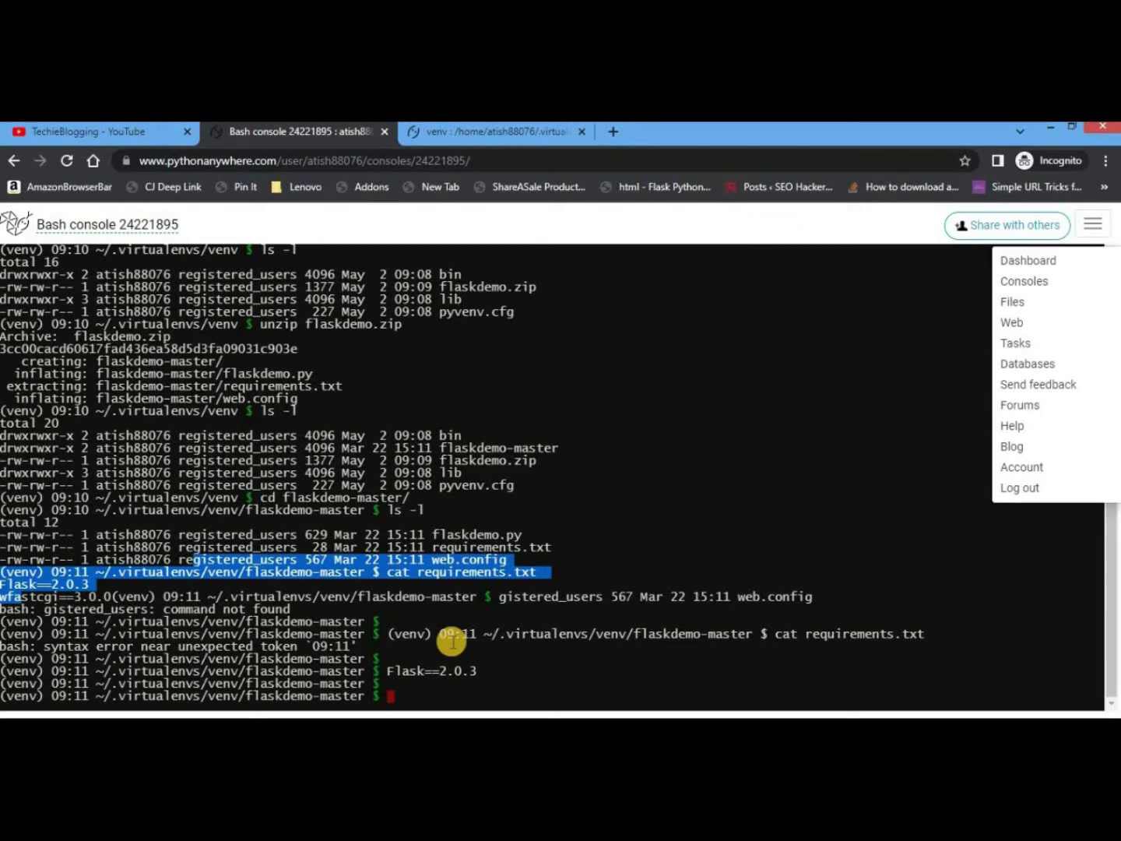
Install the project's dependencies with pip install -r requirements.txt.
{"action": "type", "text": "pip install -r re"}
{"action": "key", "text": "Tab"}
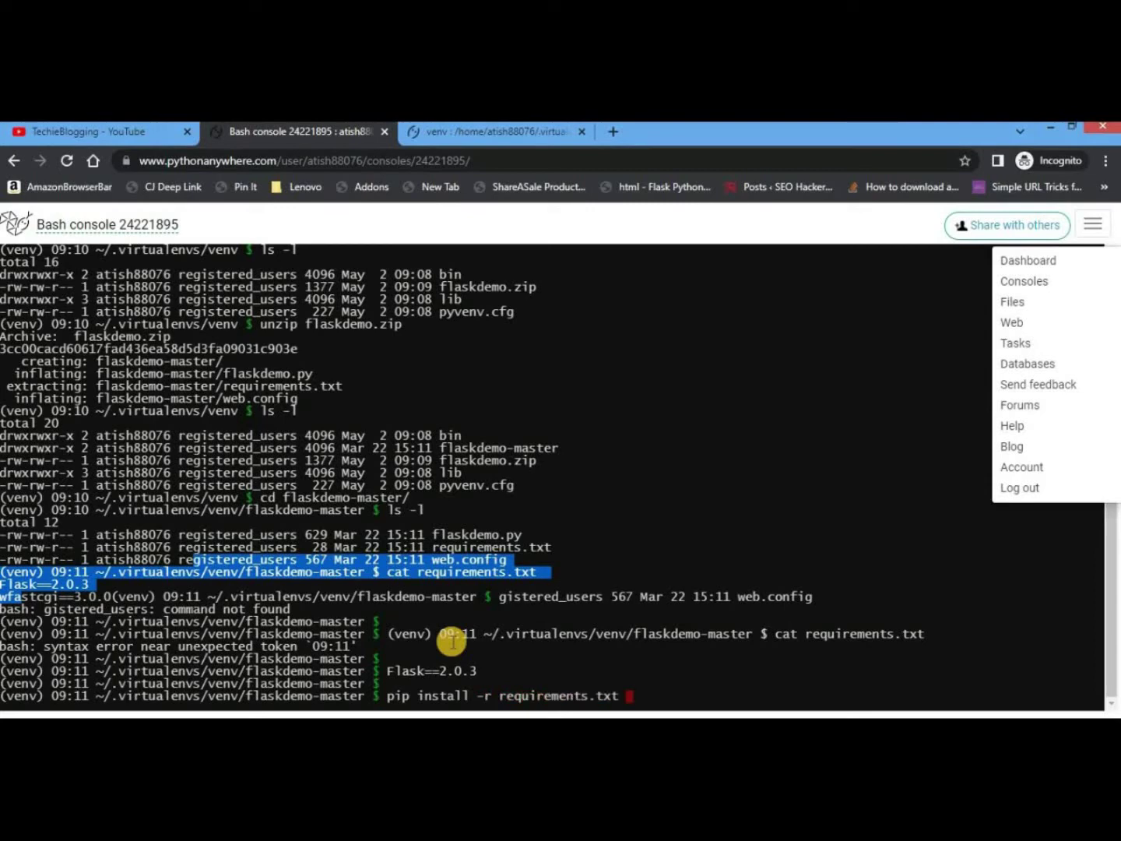
{"action": "key", "text": "Return"}
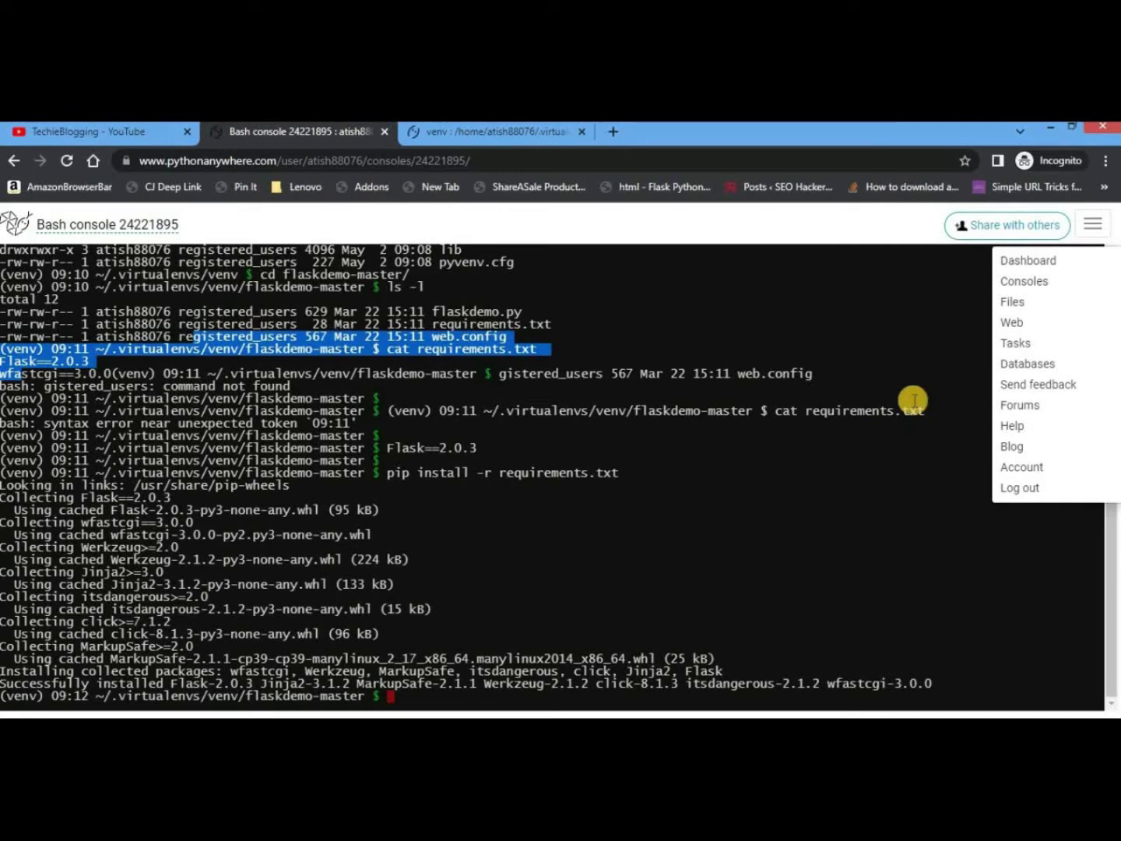
Create a new web app on the default domain with Manual configuration and Python 3.9.
{"action": "left_click", "coordinate": [1052, 263]}
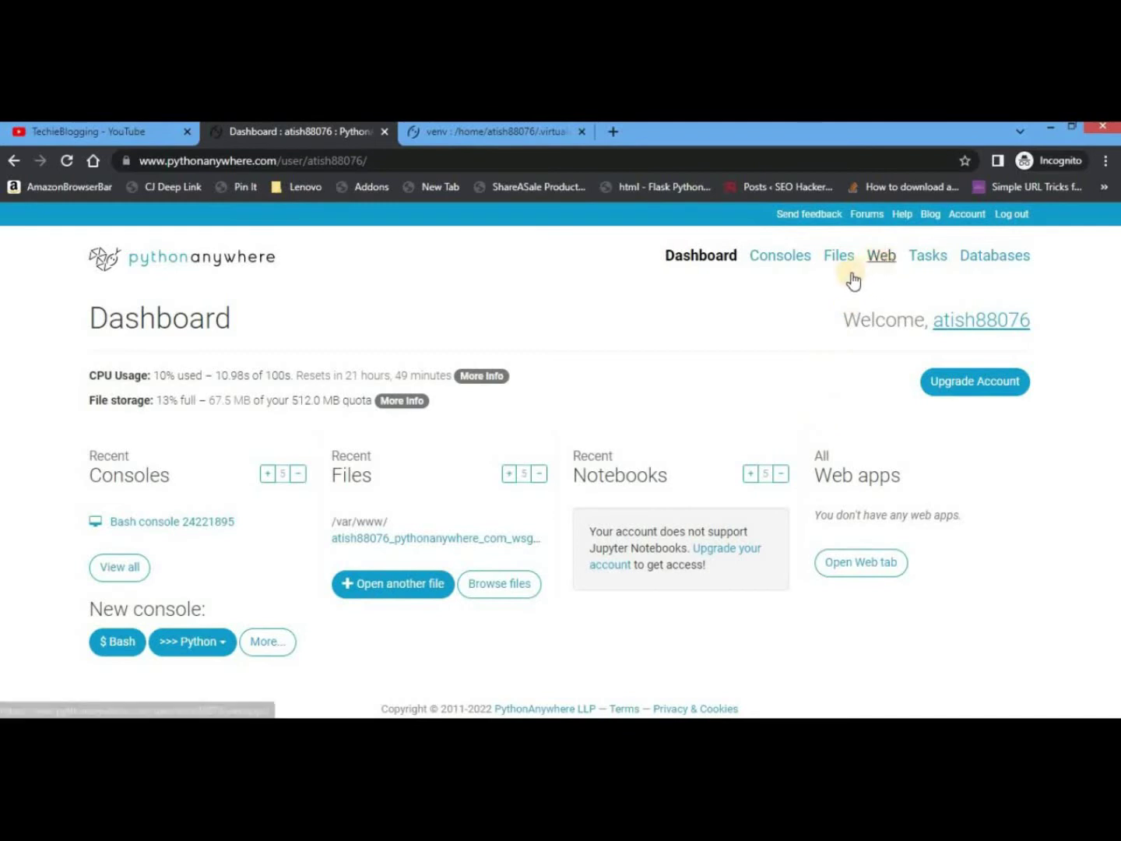
{"action": "left_click", "coordinate": [882, 258]}
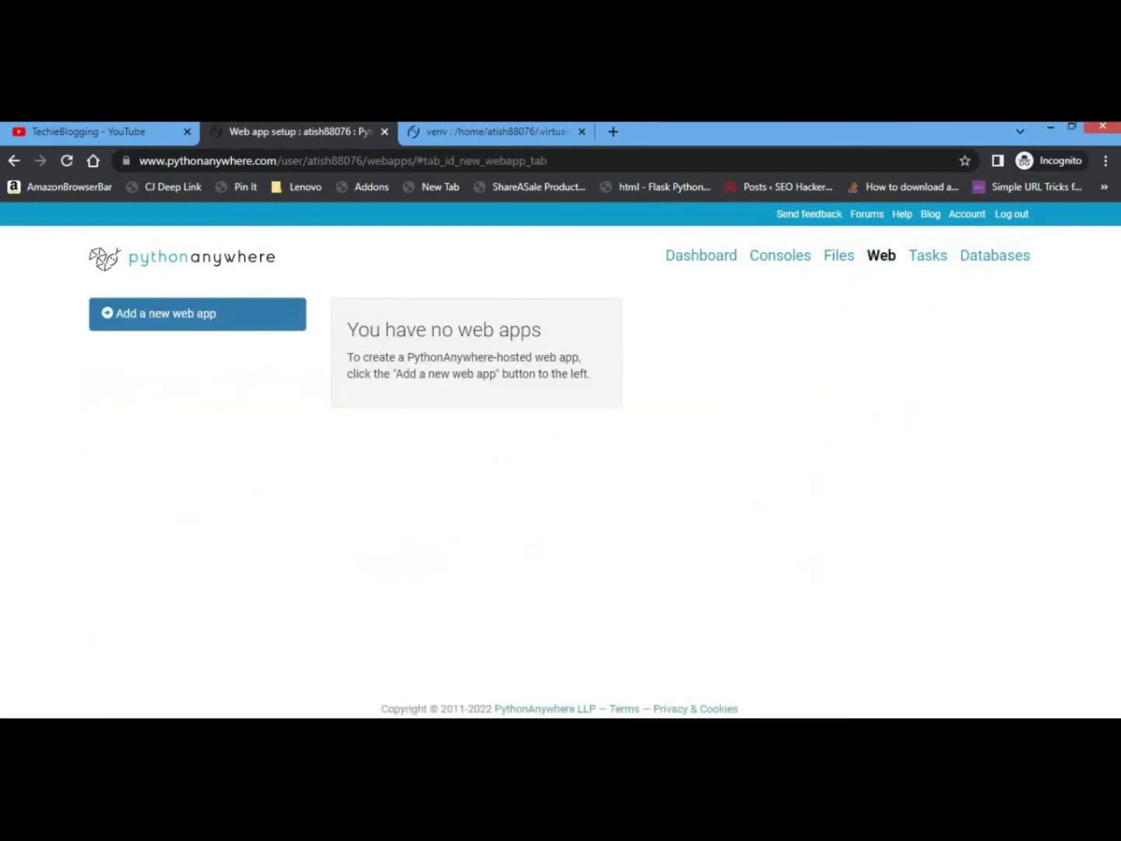
{"action": "left_click", "coordinate": [201, 312]}
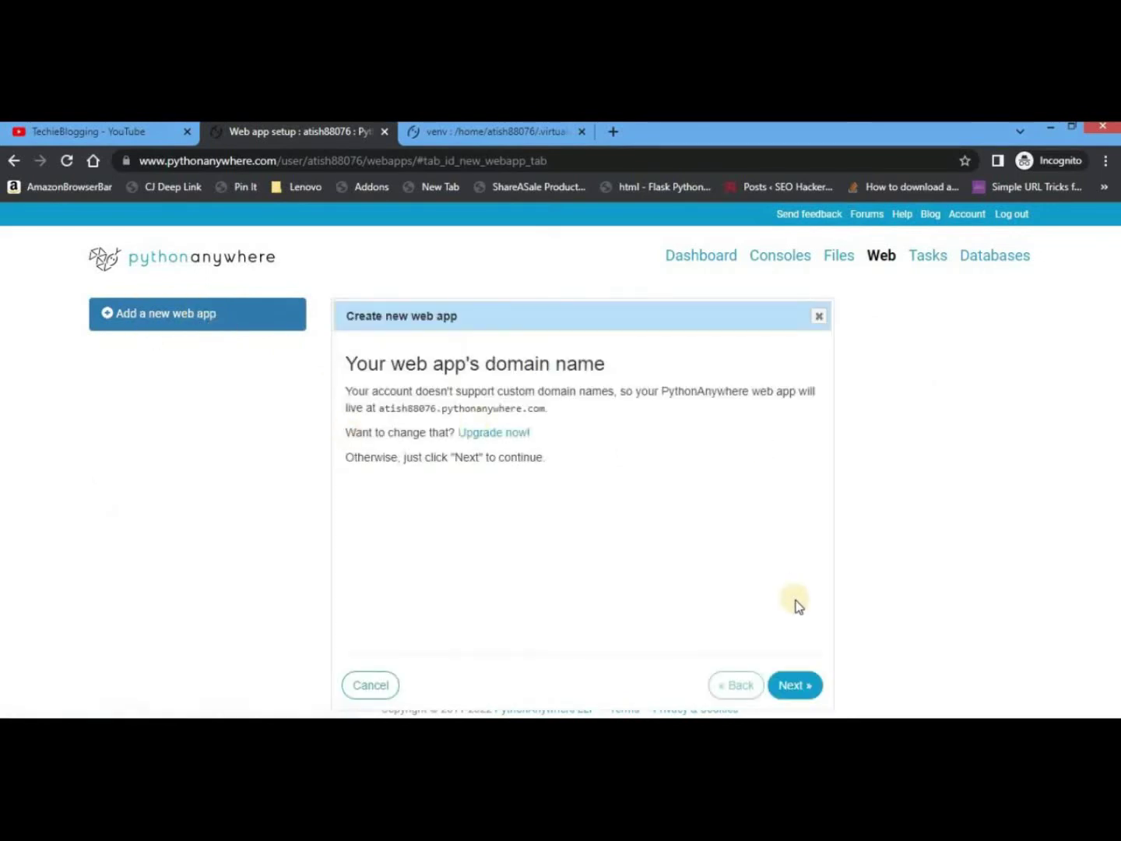
{"action": "left_click", "coordinate": [794, 683]}
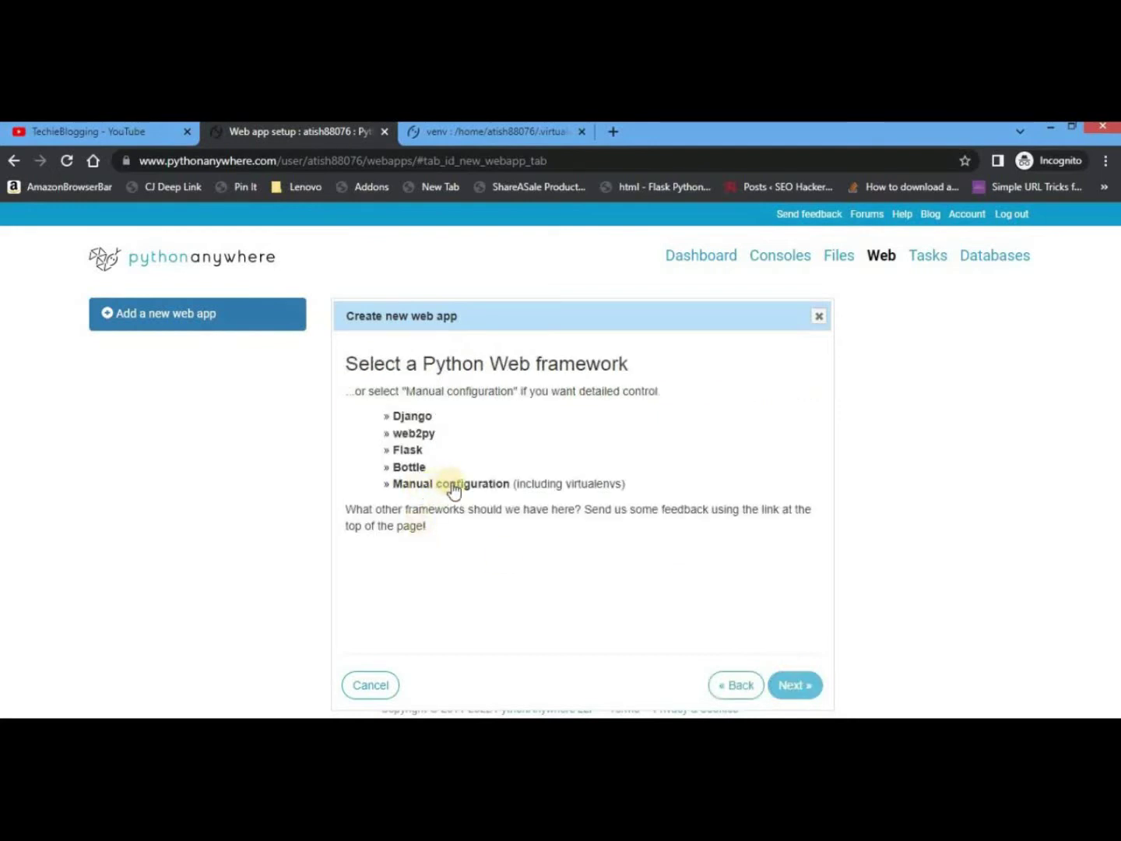
{"action": "left_click", "coordinate": [498, 483]}
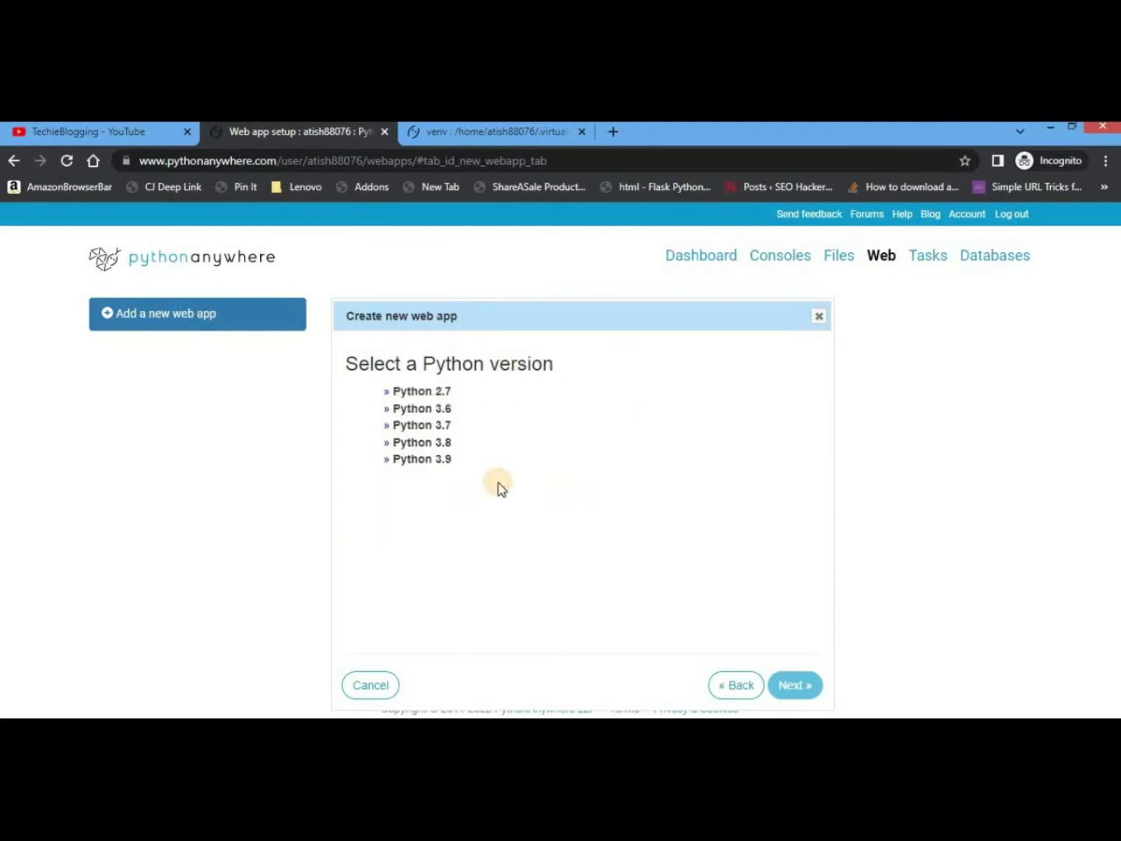
{"action": "left_click", "coordinate": [434, 462]}
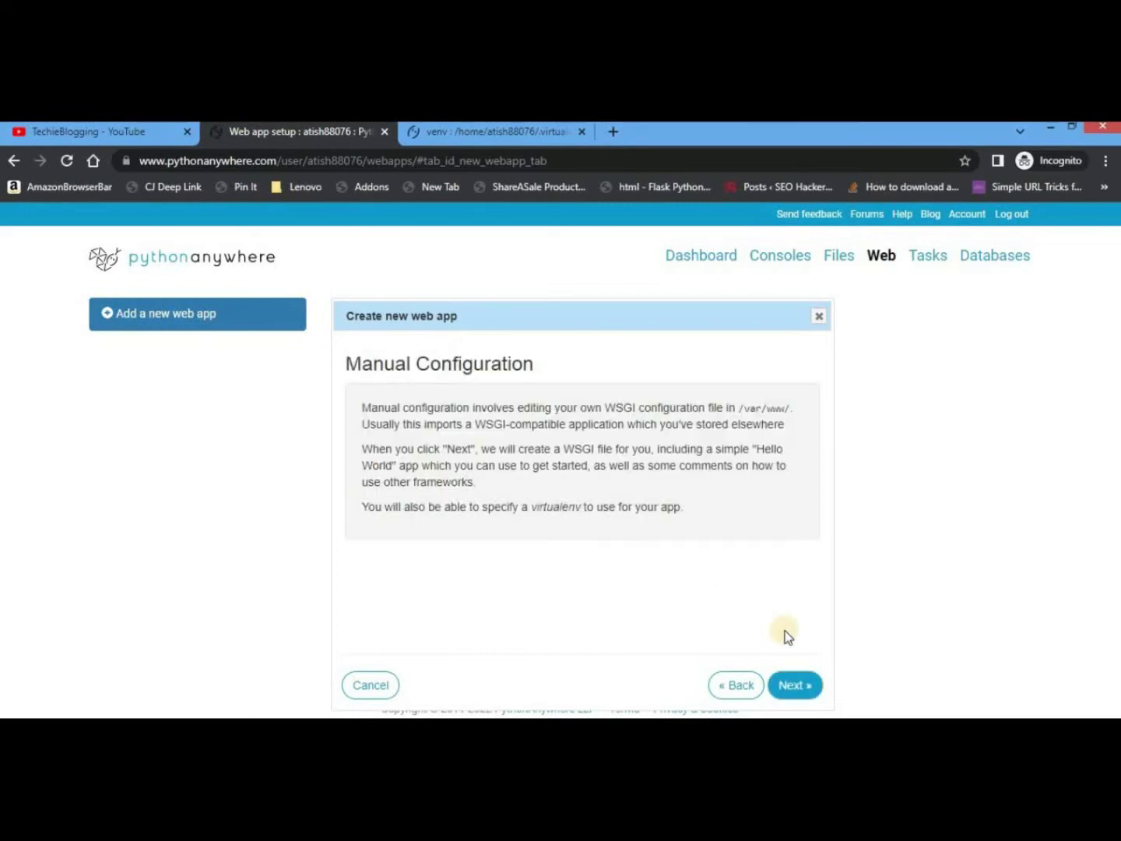
{"action": "left_click", "coordinate": [792, 688]}
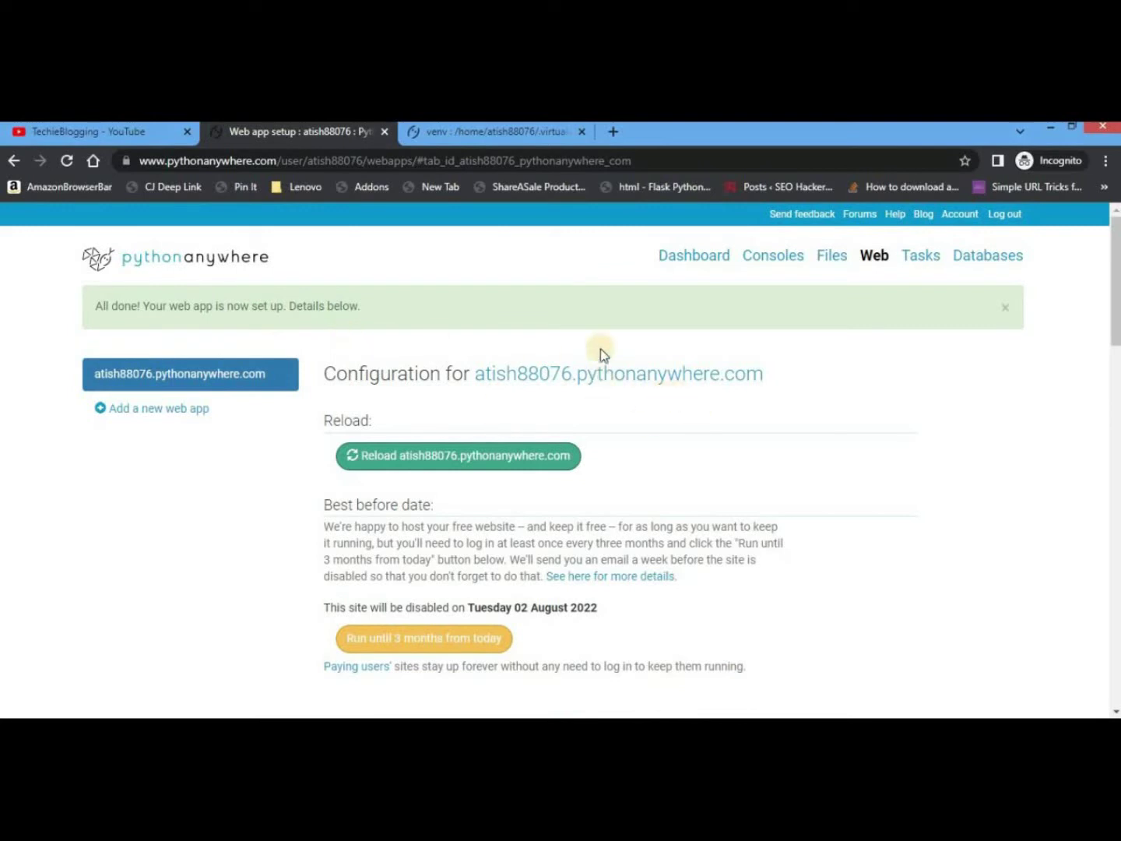
View the new web app's site in a separate browser tab and return to the Code section of its configuration.
{"action": "right_click", "coordinate": [631, 381]}
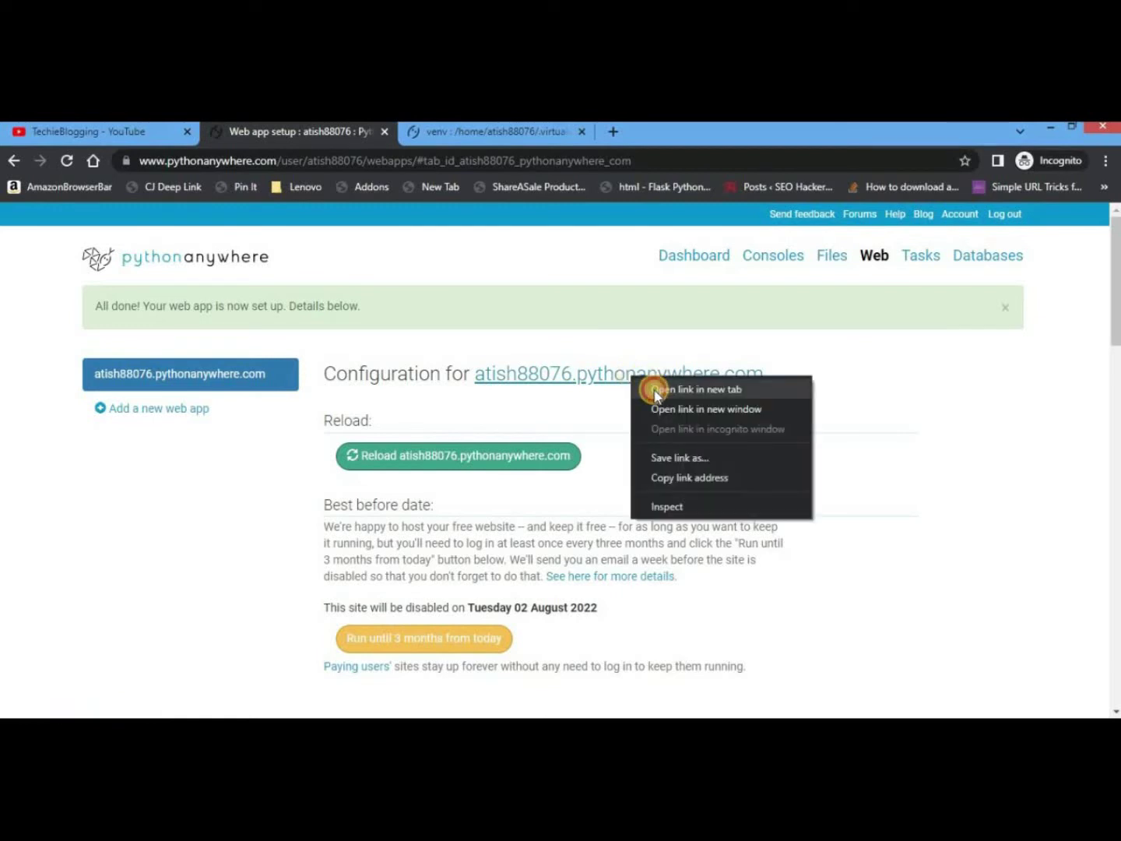
{"action": "left_click", "coordinate": [656, 391]}
{"action": "left_click", "coordinate": [691, 126]}
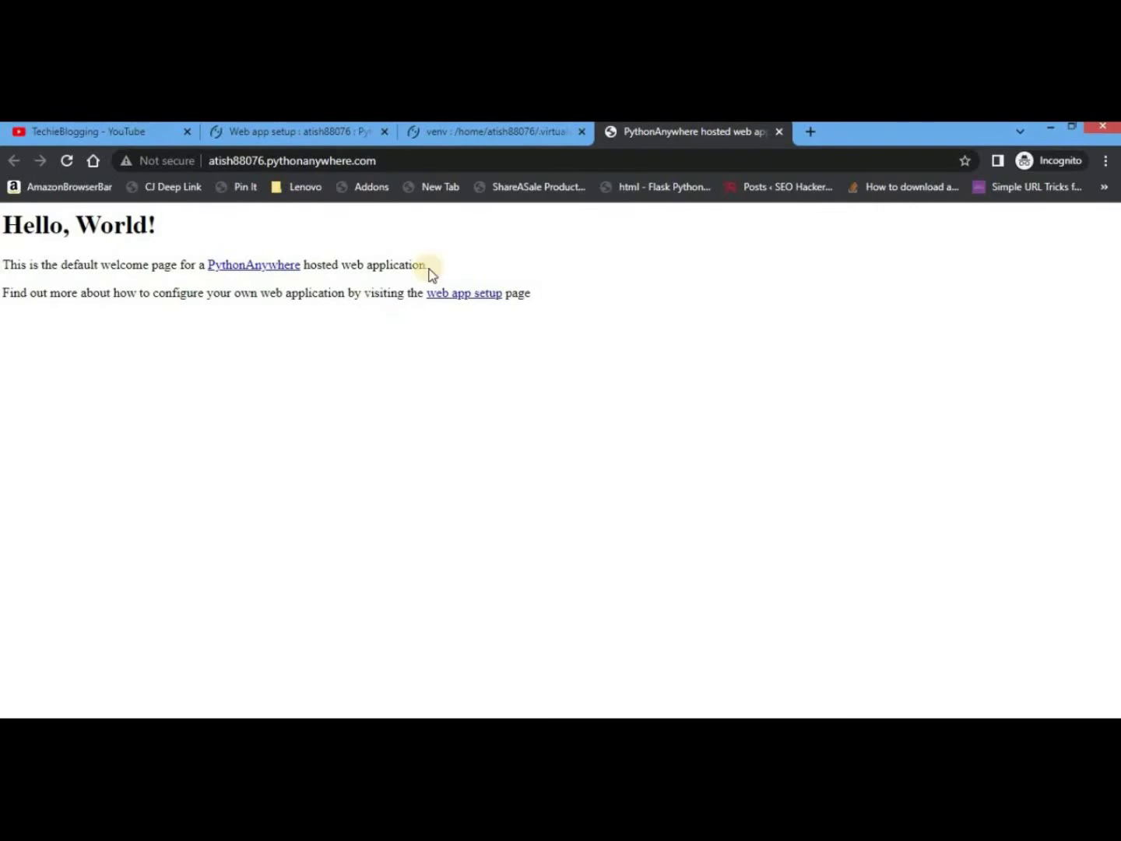
{"action": "left_click", "coordinate": [313, 138]}
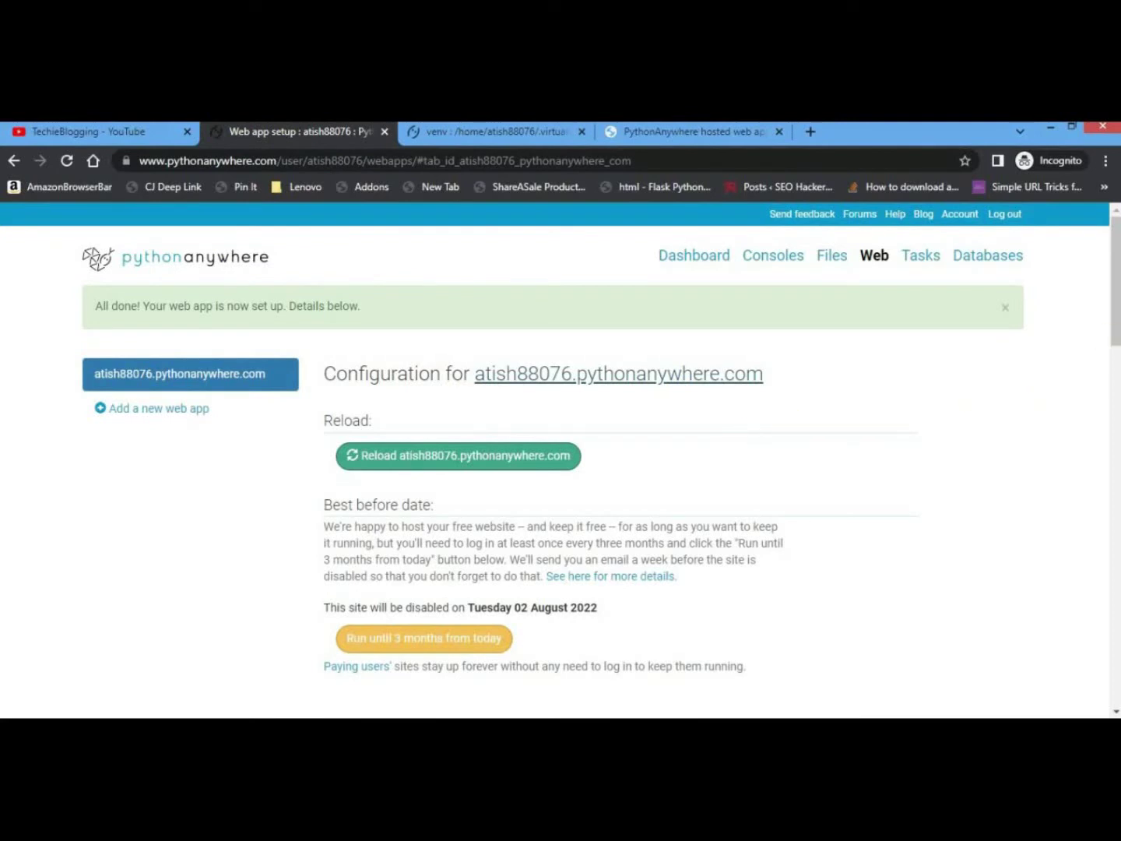
{"action": "scroll", "coordinate": [1116, 342], "scroll_direction": "down", "scroll_amount": 5}
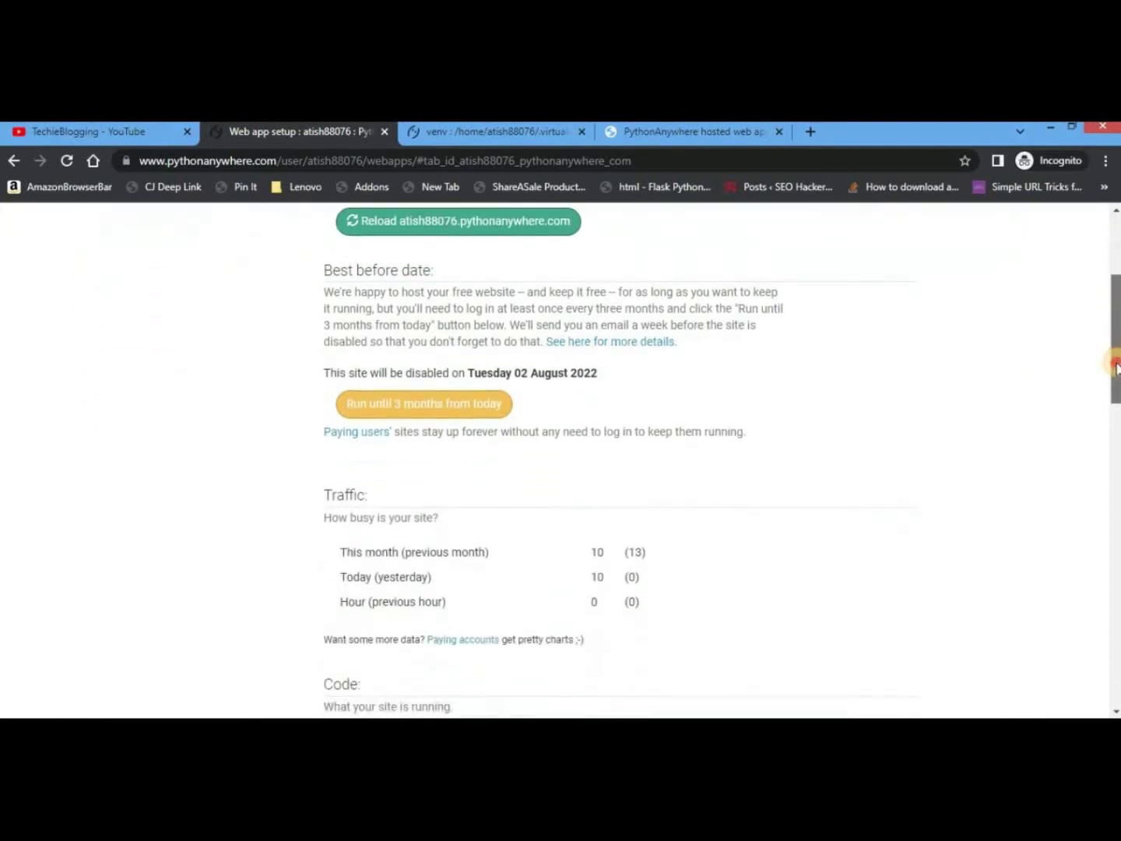
{"action": "scroll", "coordinate": [1115, 343], "scroll_direction": "down", "scroll_amount": 2}
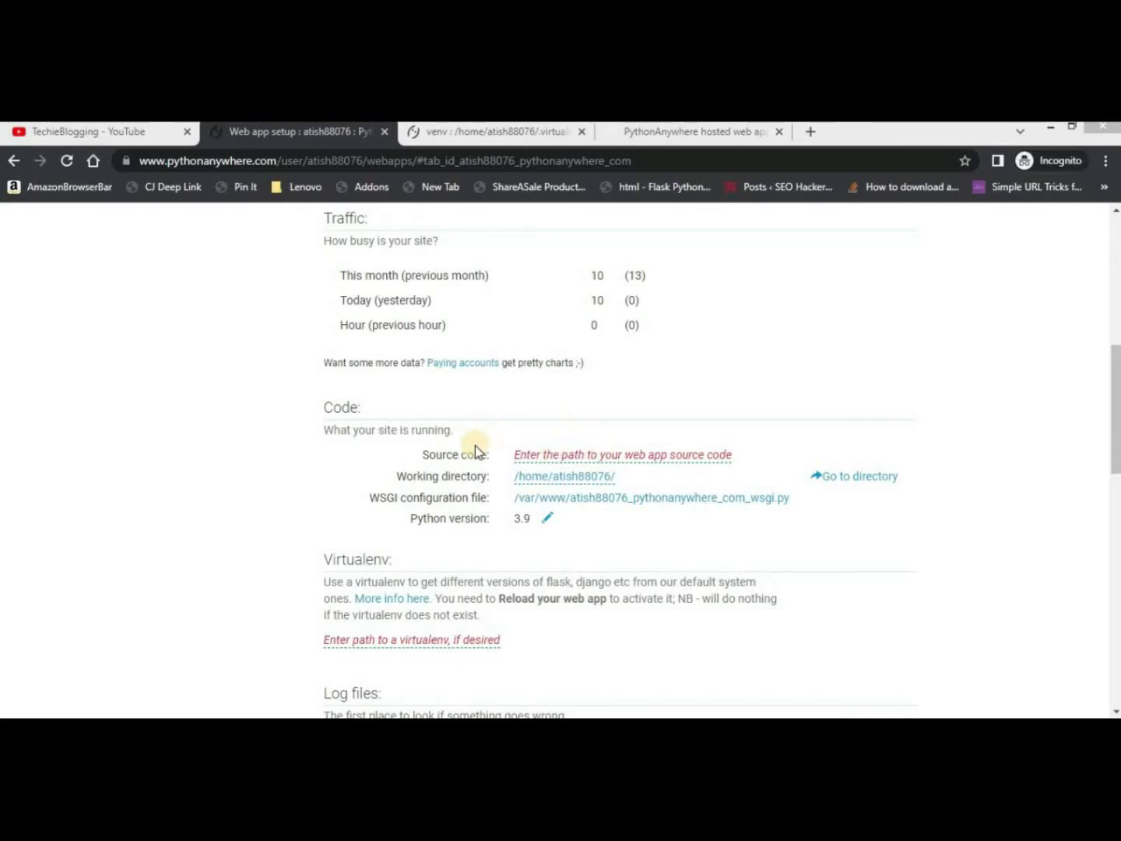
Reopen the existing Bash console in the other browser tab, run pwd and copy the flaskdemo-master directory path.
{"action": "left_click", "coordinate": [486, 134]}
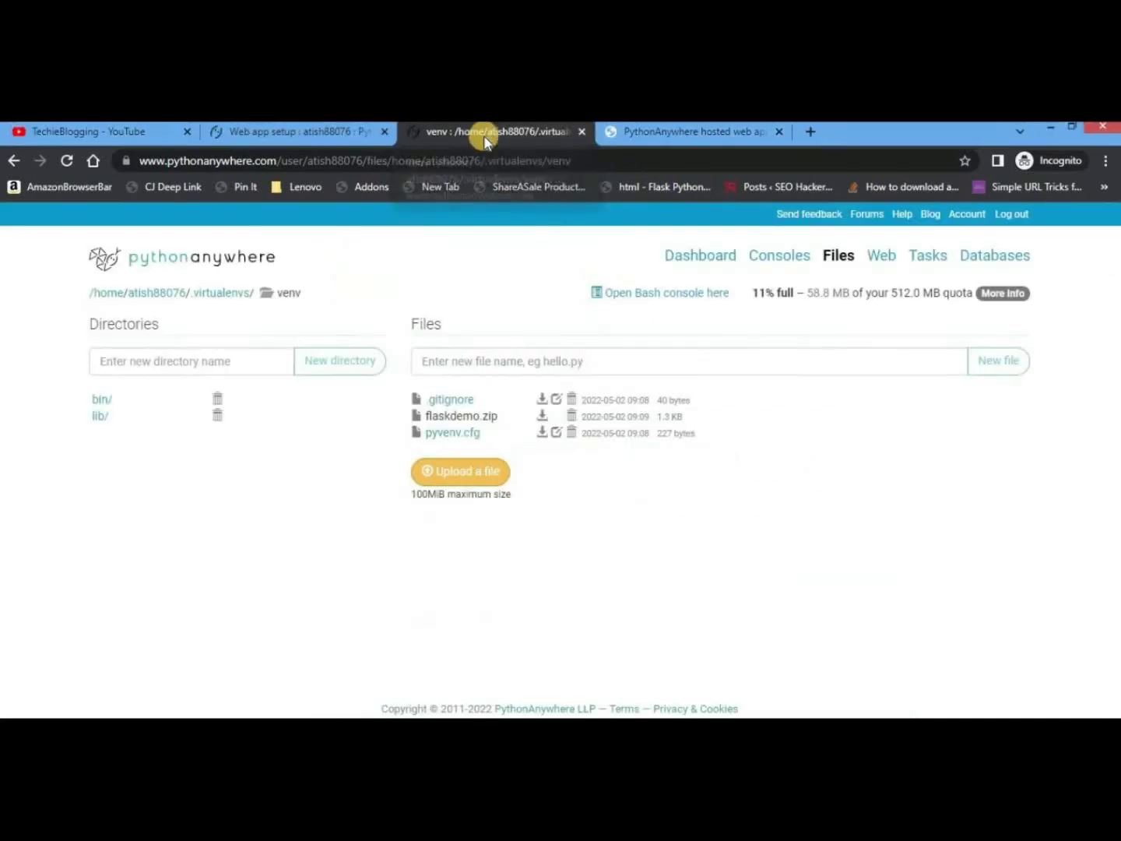
{"action": "left_click", "coordinate": [712, 263]}
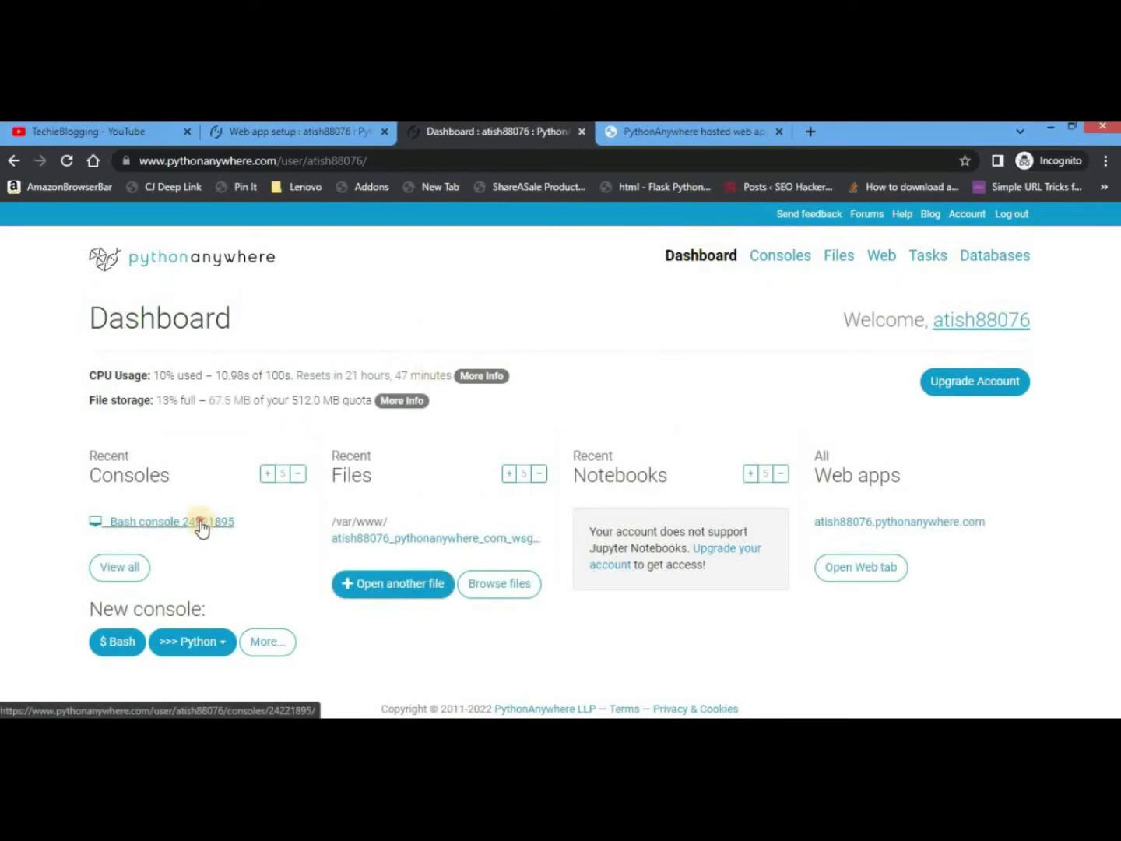
{"action": "left_click", "coordinate": [201, 524]}
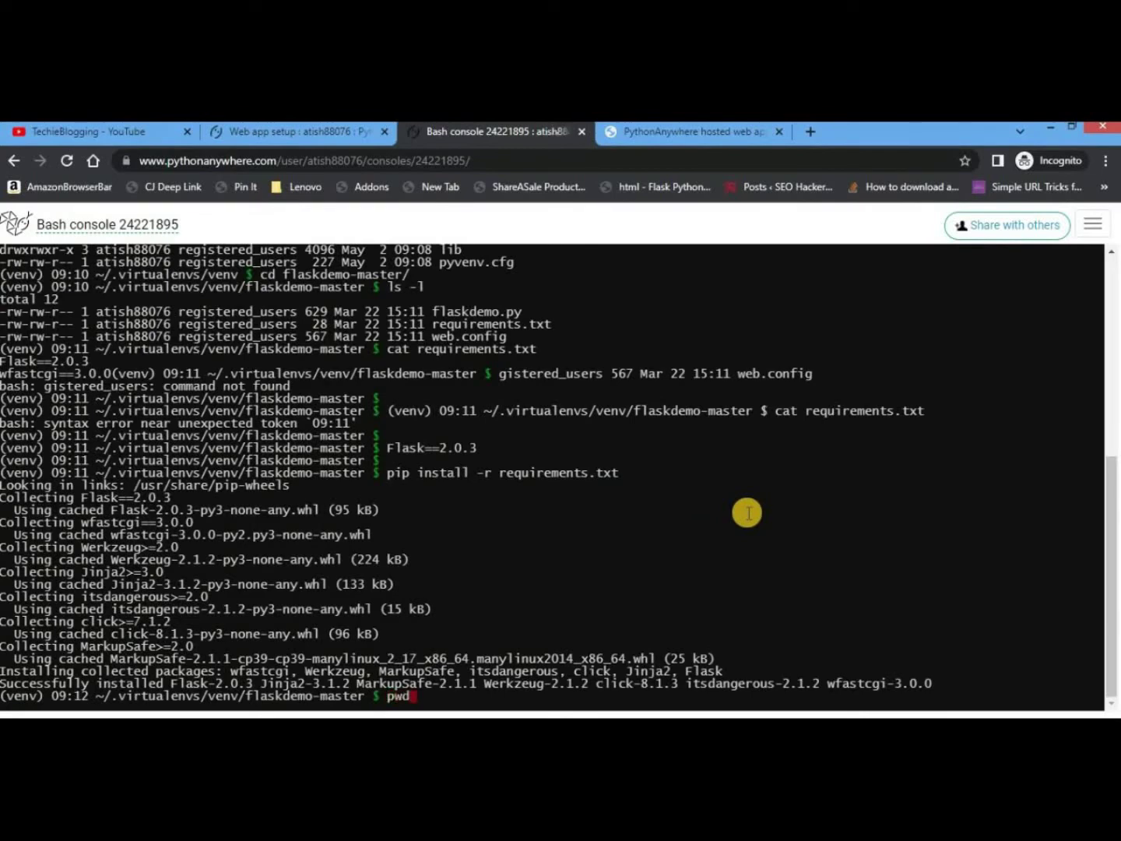
{"action": "key", "text": "Return"}
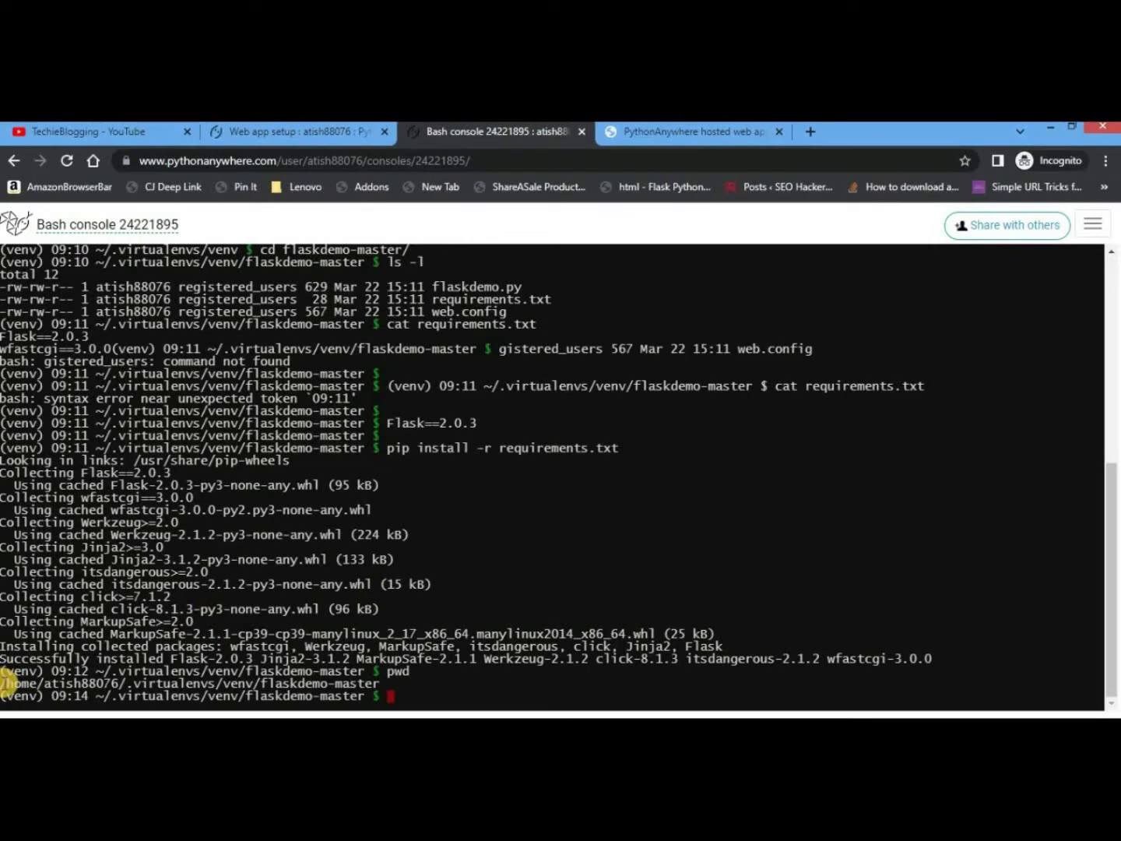
{"action": "left_click_drag", "start_coordinate": [3, 682], "coordinate": [378, 681]}
{"action": "key", "text": "ctrl+c"}
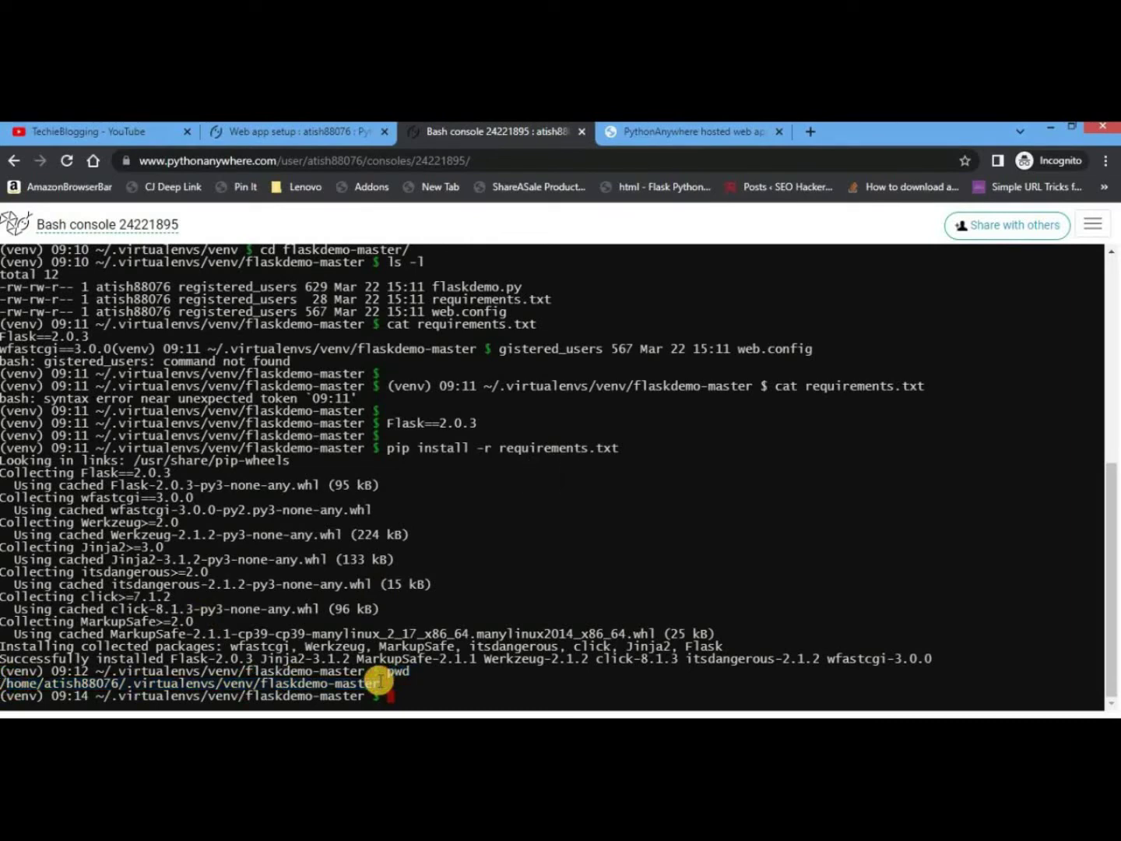
{"action": "left_click", "coordinate": [378, 679]}
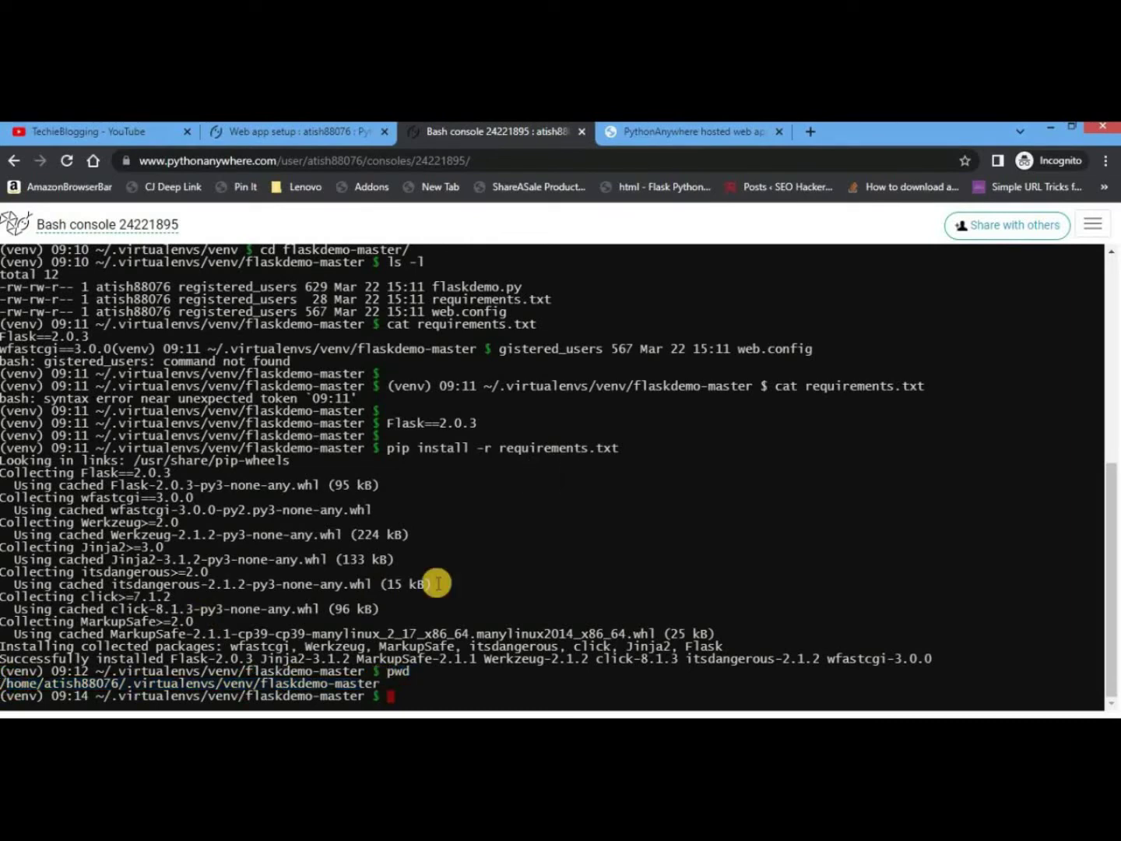
Set the web app's source code path to the copied .virtualenvs/venv/flaskdemo-master directory in the home folder and save it.
{"action": "left_click", "coordinate": [342, 139]}
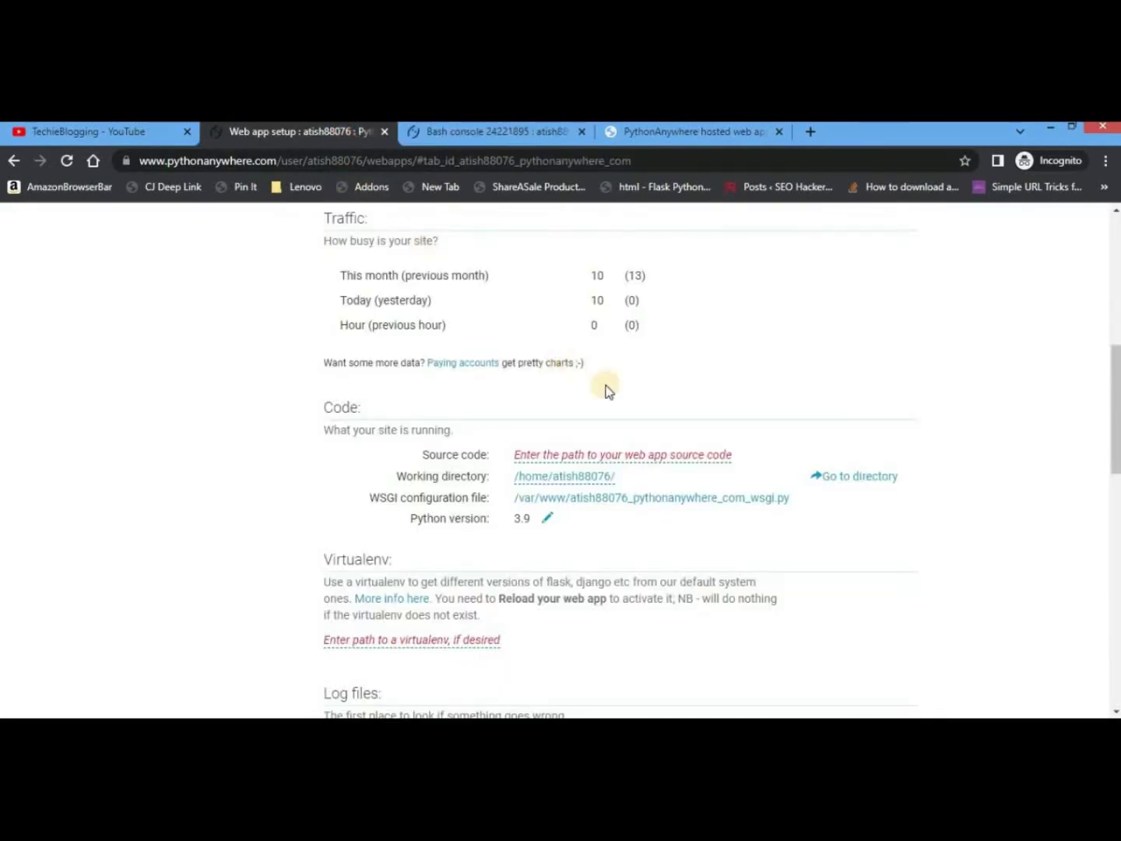
{"action": "left_click", "coordinate": [652, 458]}
{"action": "type", "text": "/"}
{"action": "key", "text": "ctrl+v"}
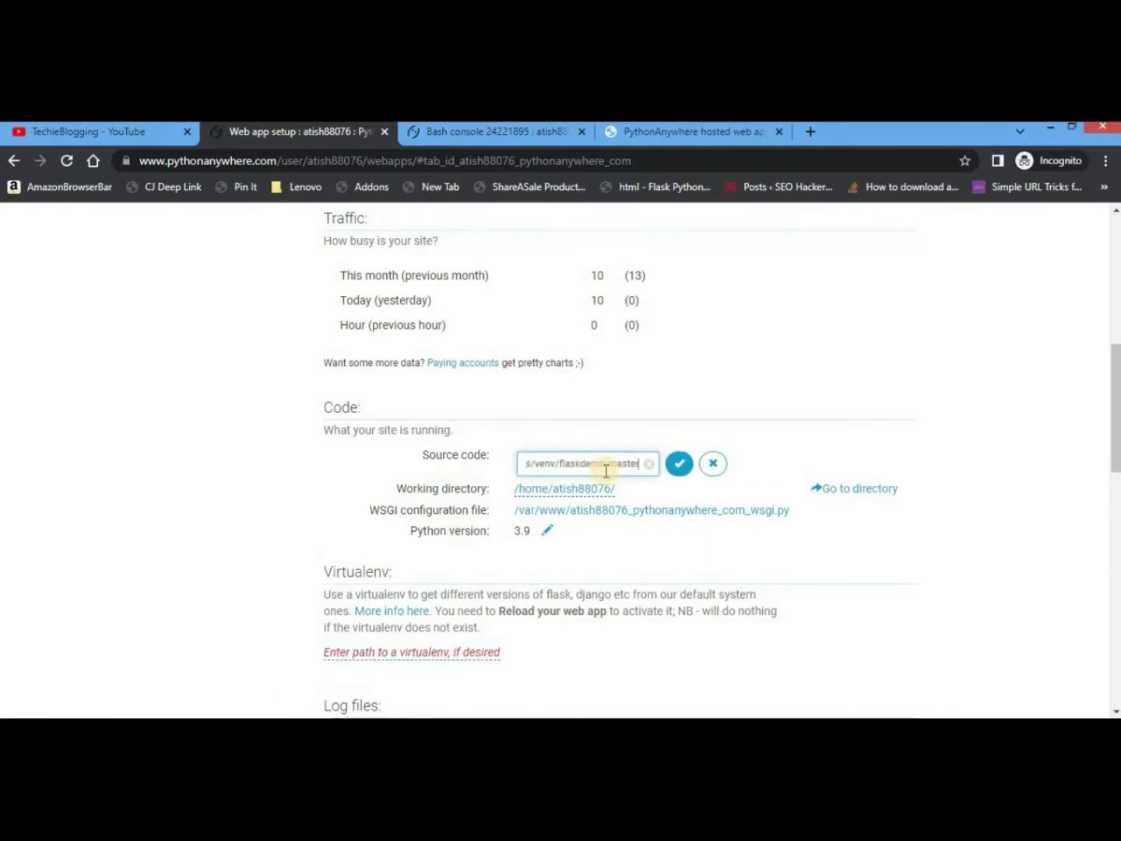
{"action": "left_click", "coordinate": [680, 465]}
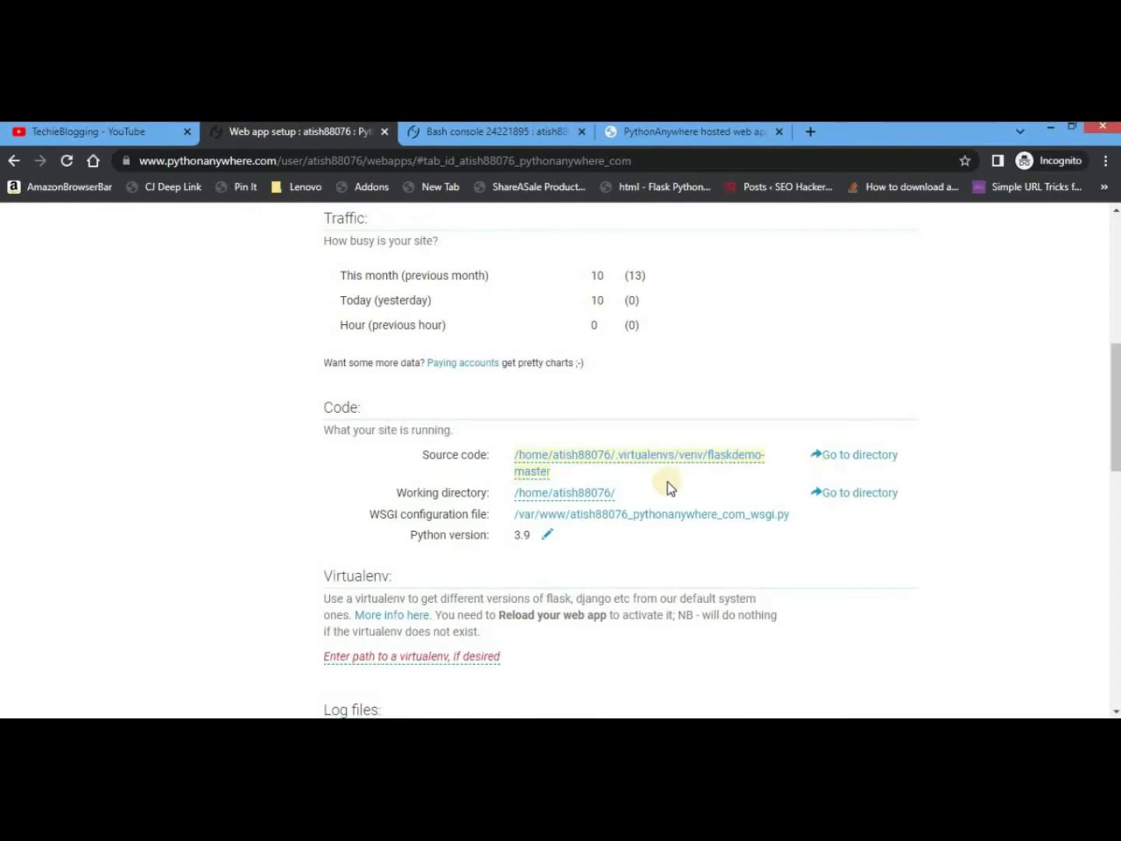
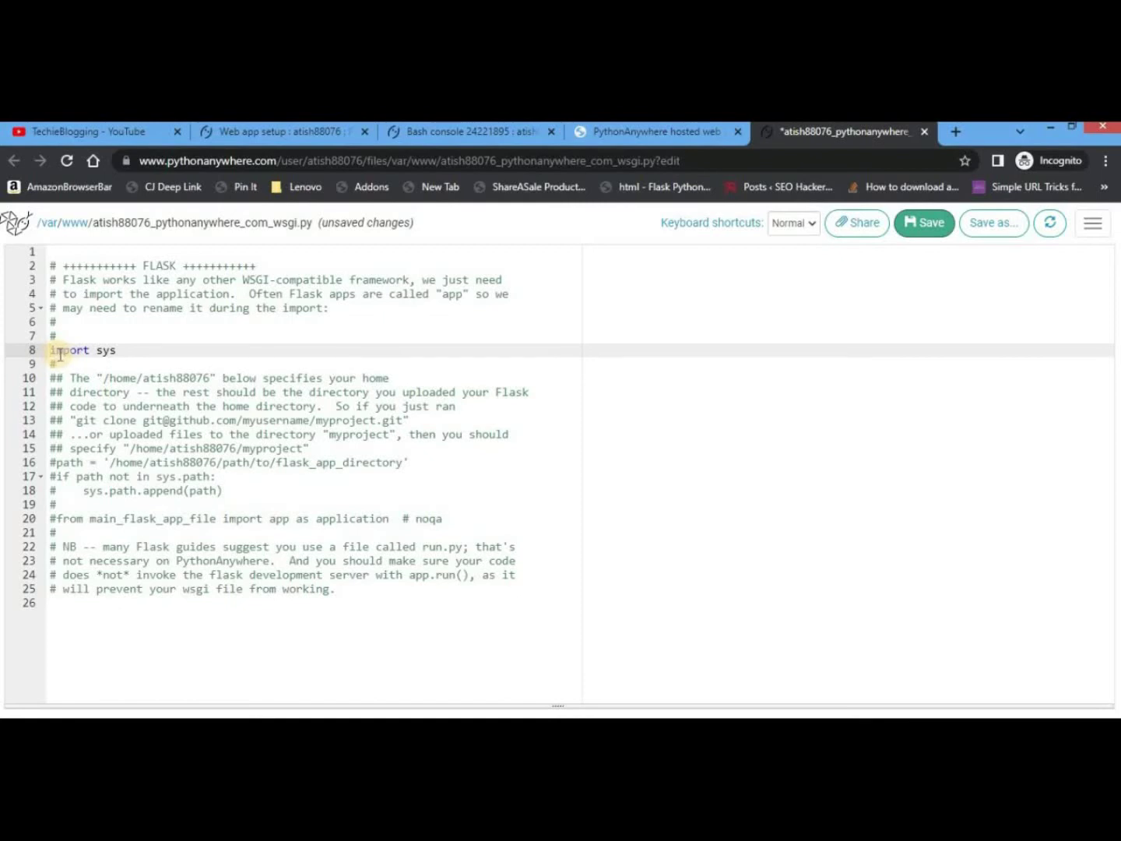
Uncomment the path assignment, the sys.path check and append lines, and the app import line in the WSGI file.
{"action": "left_click", "coordinate": [57, 463]}
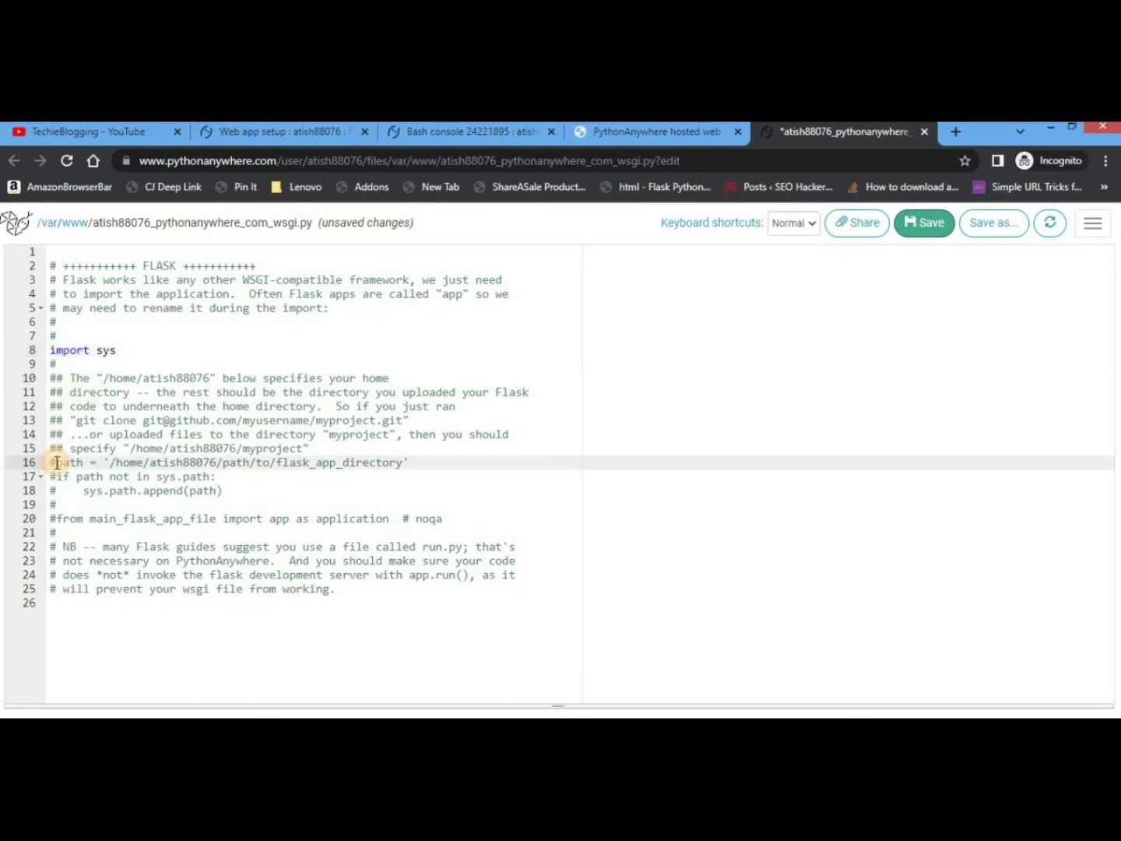
{"action": "key", "text": "BackSpace"}
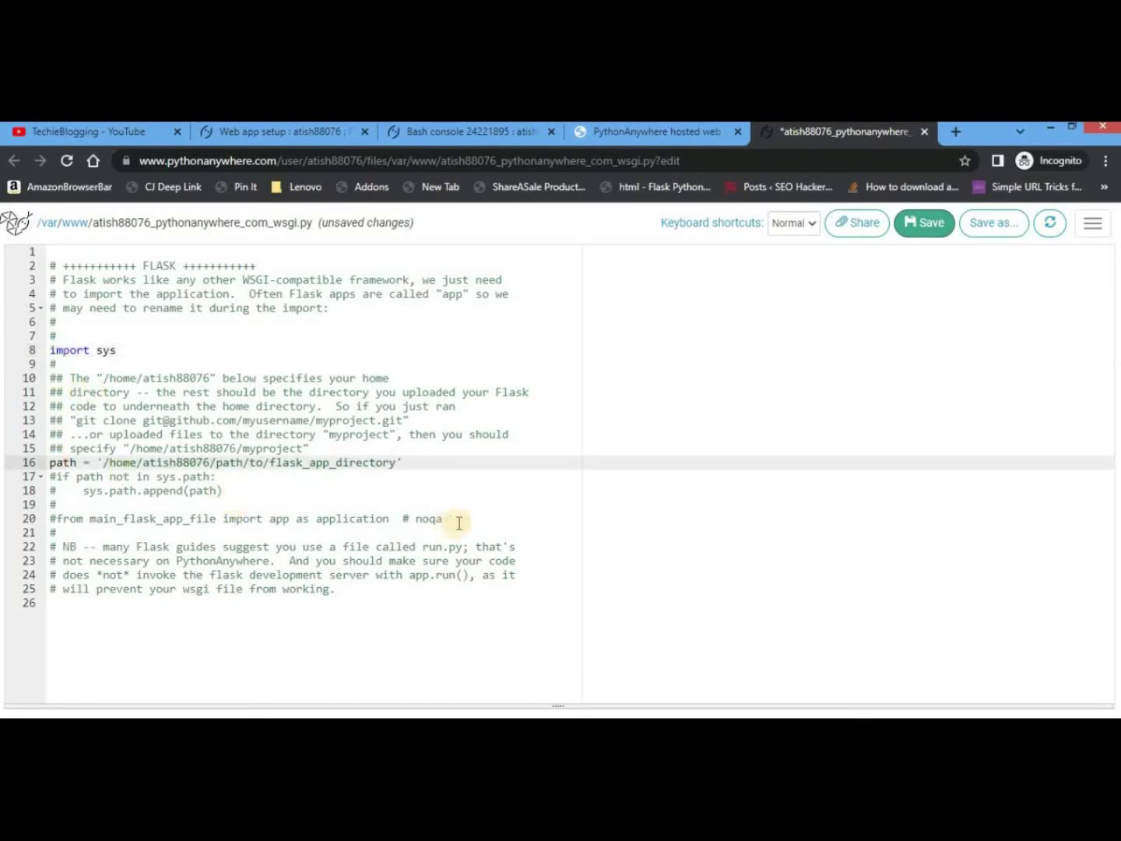
{"action": "left_click_drag", "start_coordinate": [459, 523], "coordinate": [49, 477]}
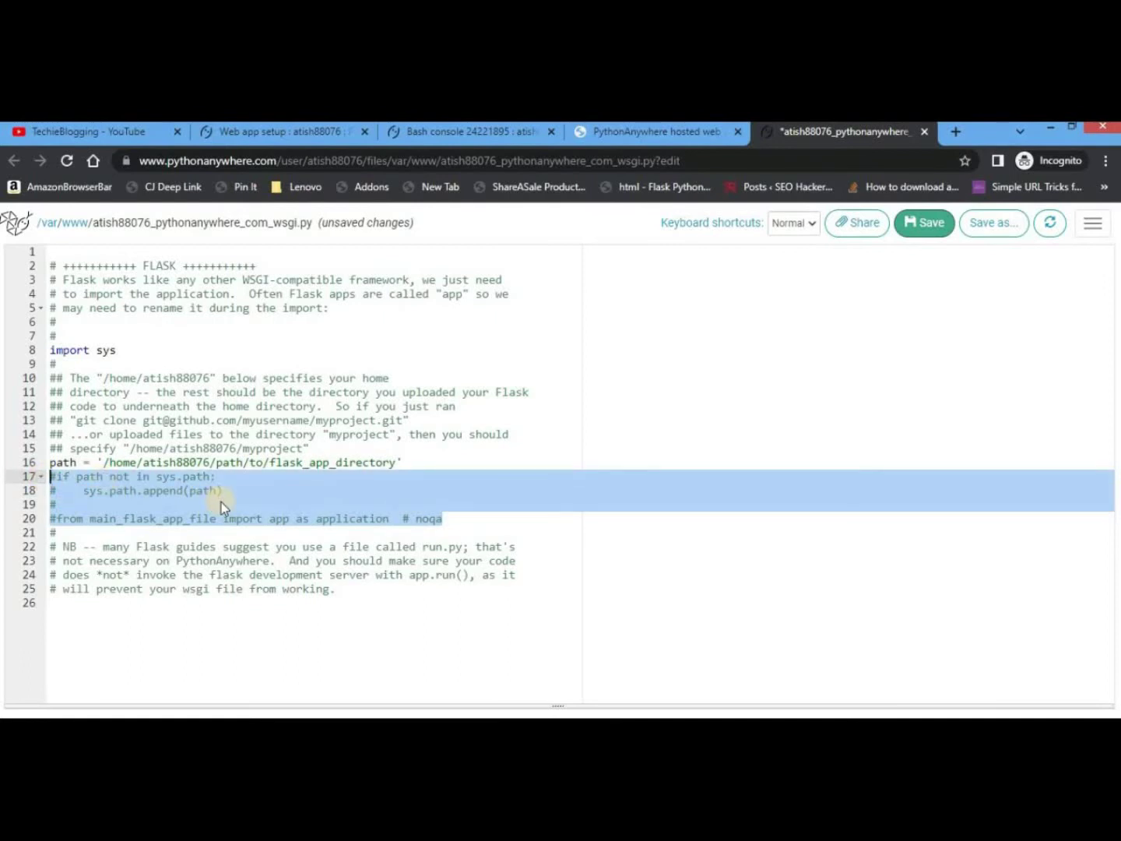
{"action": "key", "text": "ctrl+slash"}
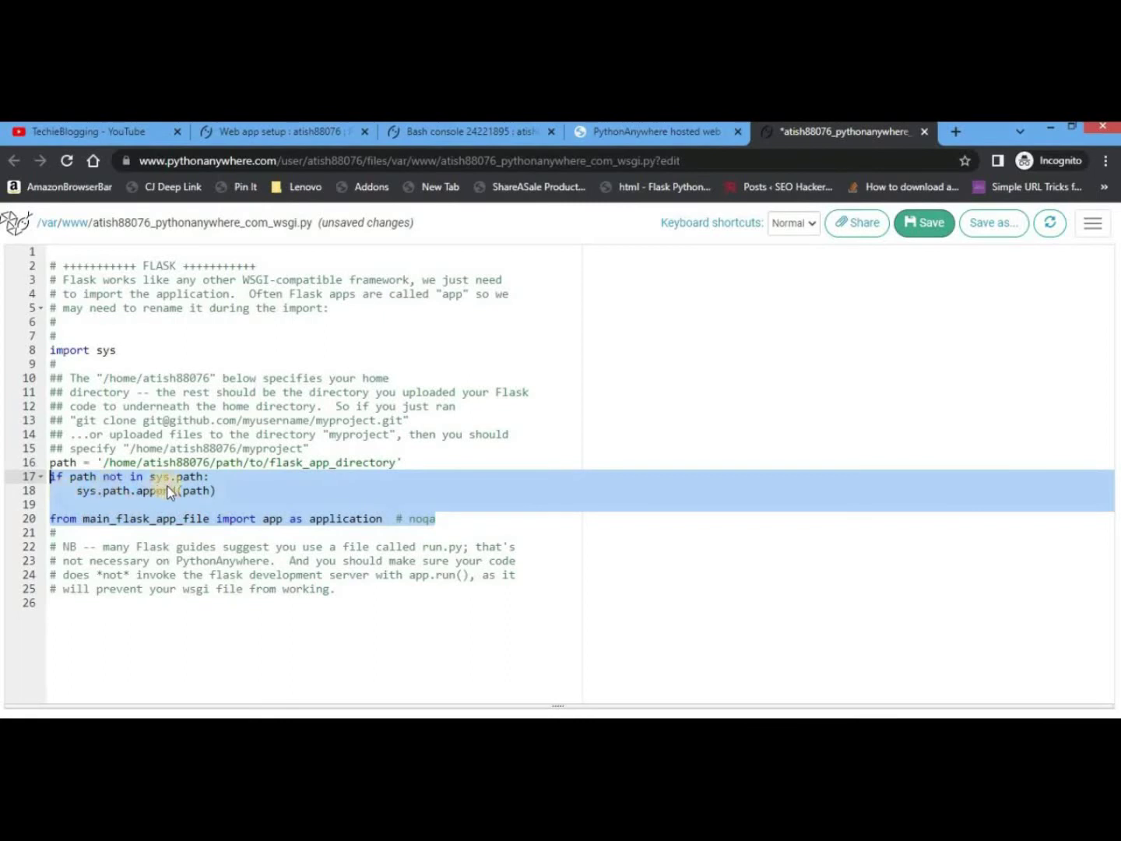
Set the WSGI file's path variable to the absolute path of .virtualenvs/venv/flaskdemo-master in the home folder.
{"action": "left_click_drag", "start_coordinate": [79, 462], "coordinate": [49, 463]}
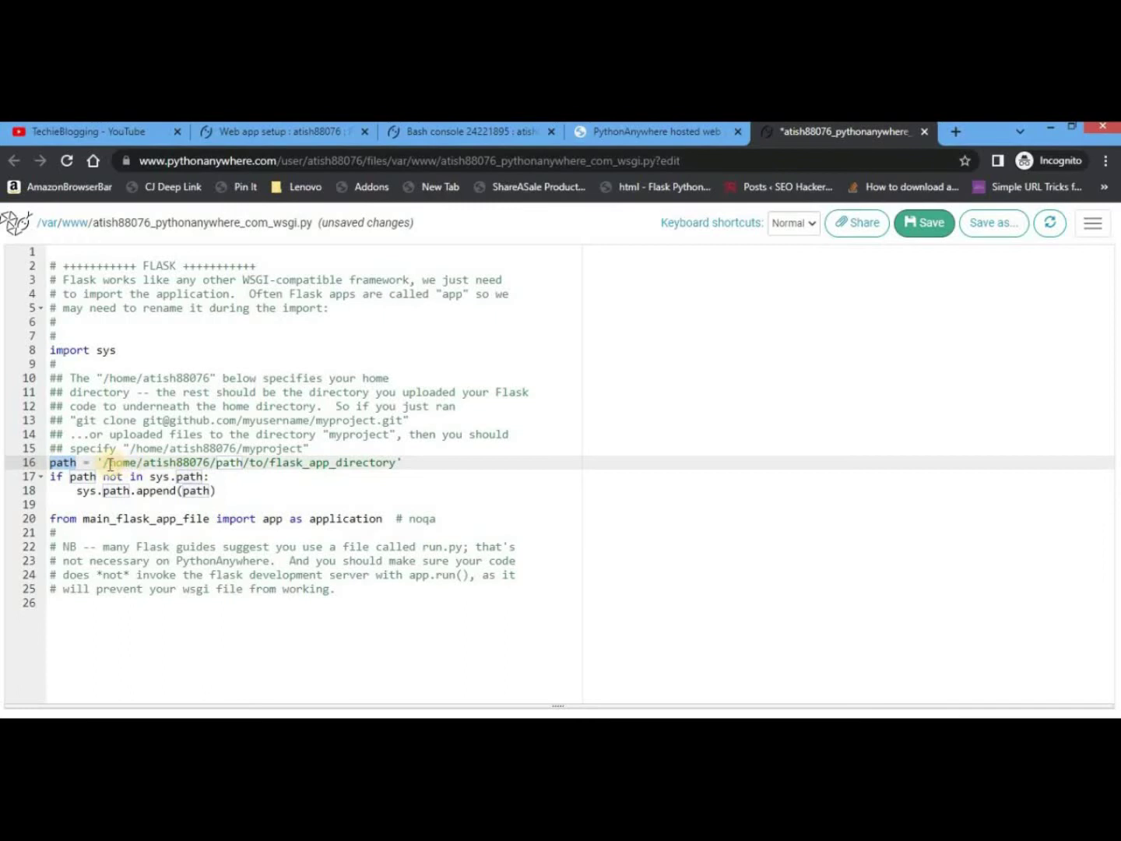
{"action": "left_click_drag", "start_coordinate": [104, 462], "coordinate": [397, 463]}
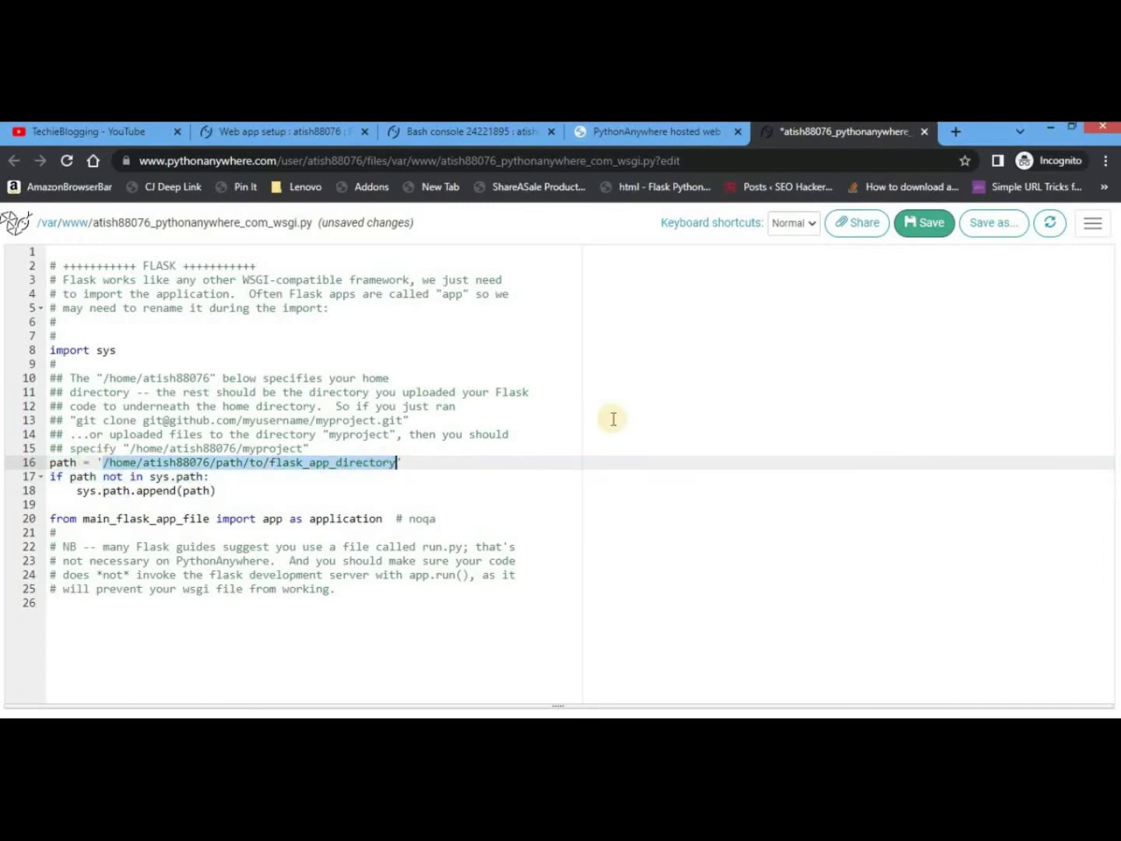
{"action": "type", "text": "home/atish88076/.virtualenvs/venv/flaskdemo-master"}
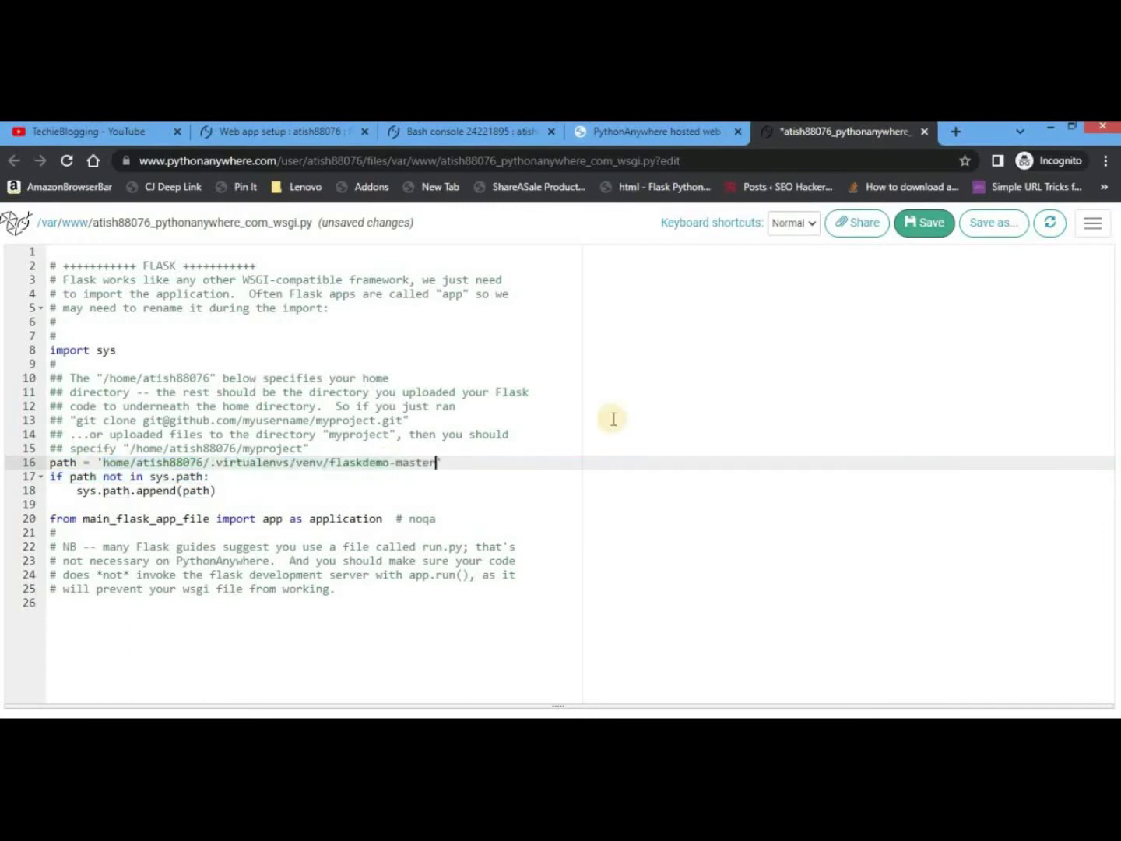
{"action": "left_click", "coordinate": [105, 463]}
{"action": "type", "text": "/"}
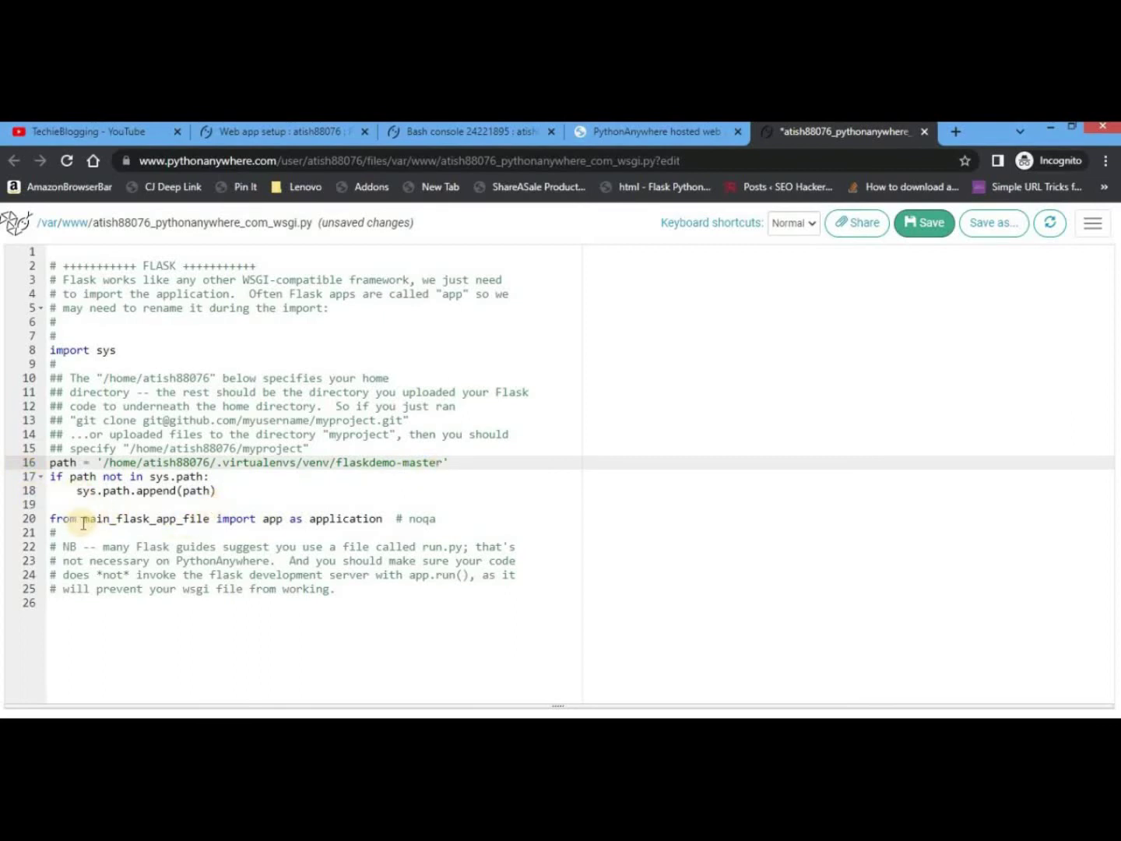
Replace the placeholder module name main_flask_app_file in the import line with flaskdemo.
{"action": "left_click_drag", "start_coordinate": [82, 519], "coordinate": [212, 523]}
{"action": "key", "text": "BackSpace"}
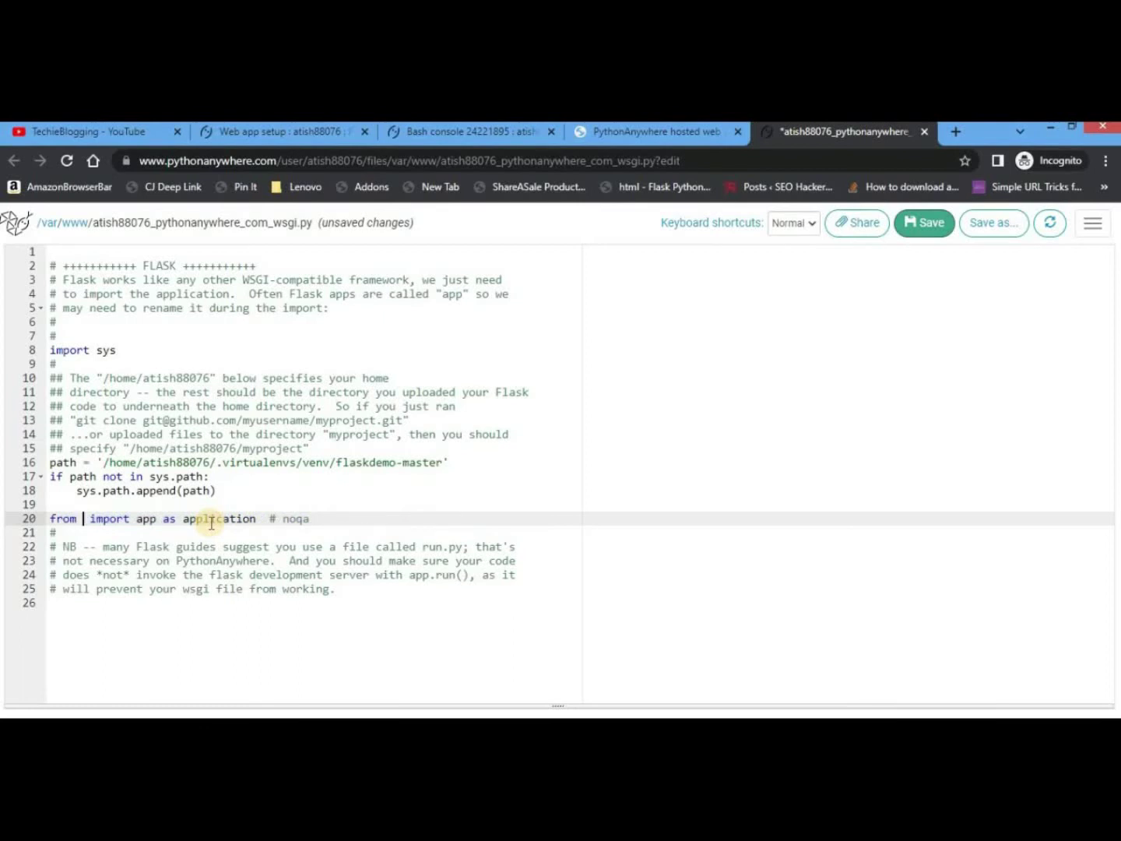
{"action": "type", "text": "flask"}
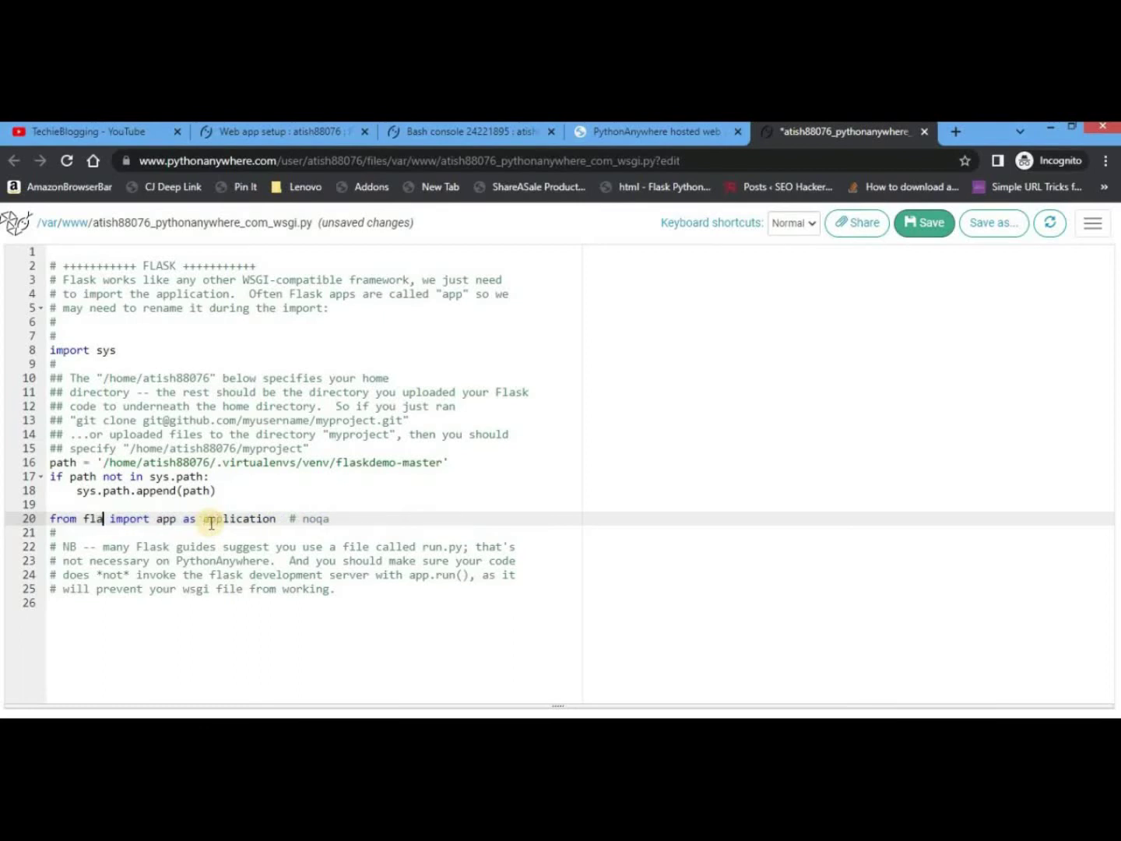
{"action": "type", "text": "demo"}
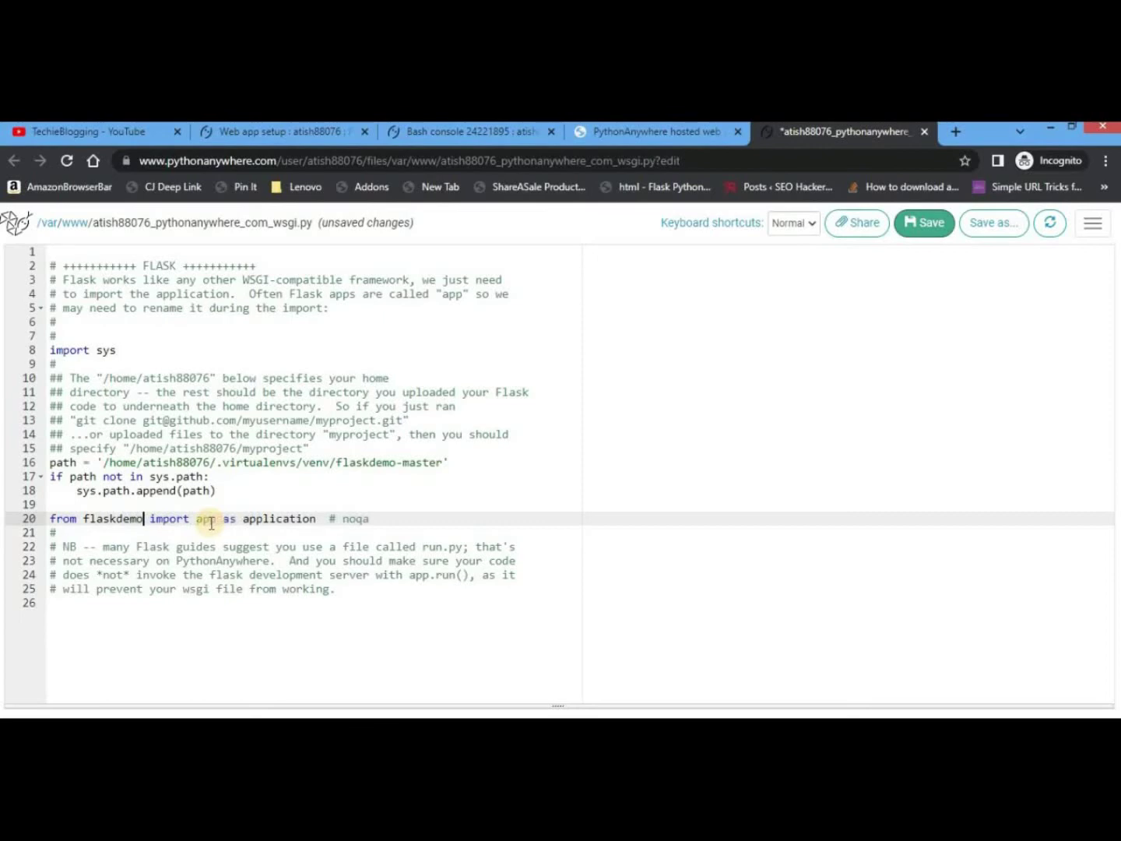
List the project files in the Bash console with ls -l and display the contents of flaskdemo.py with cat.
{"action": "left_click", "coordinate": [305, 135]}
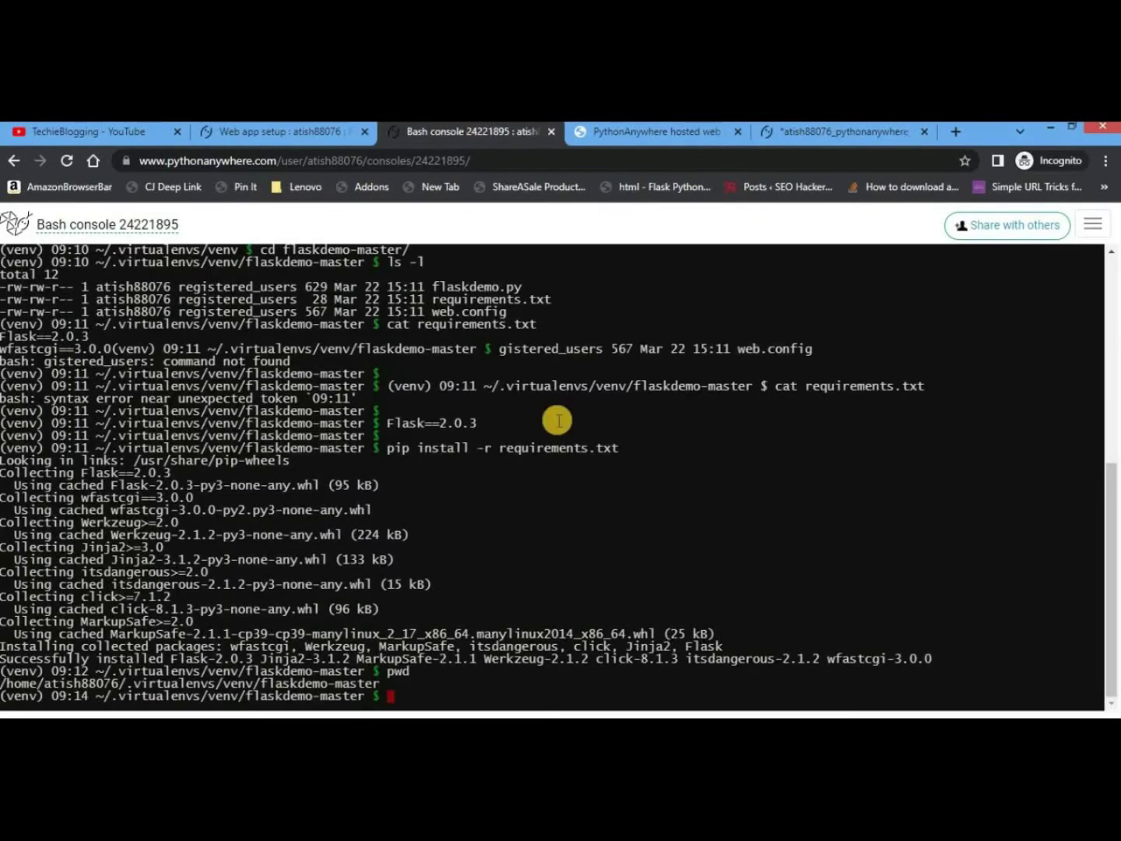
{"action": "left_click", "coordinate": [476, 131]}
{"action": "type", "text": "l"}
{"action": "key", "text": "Return"}
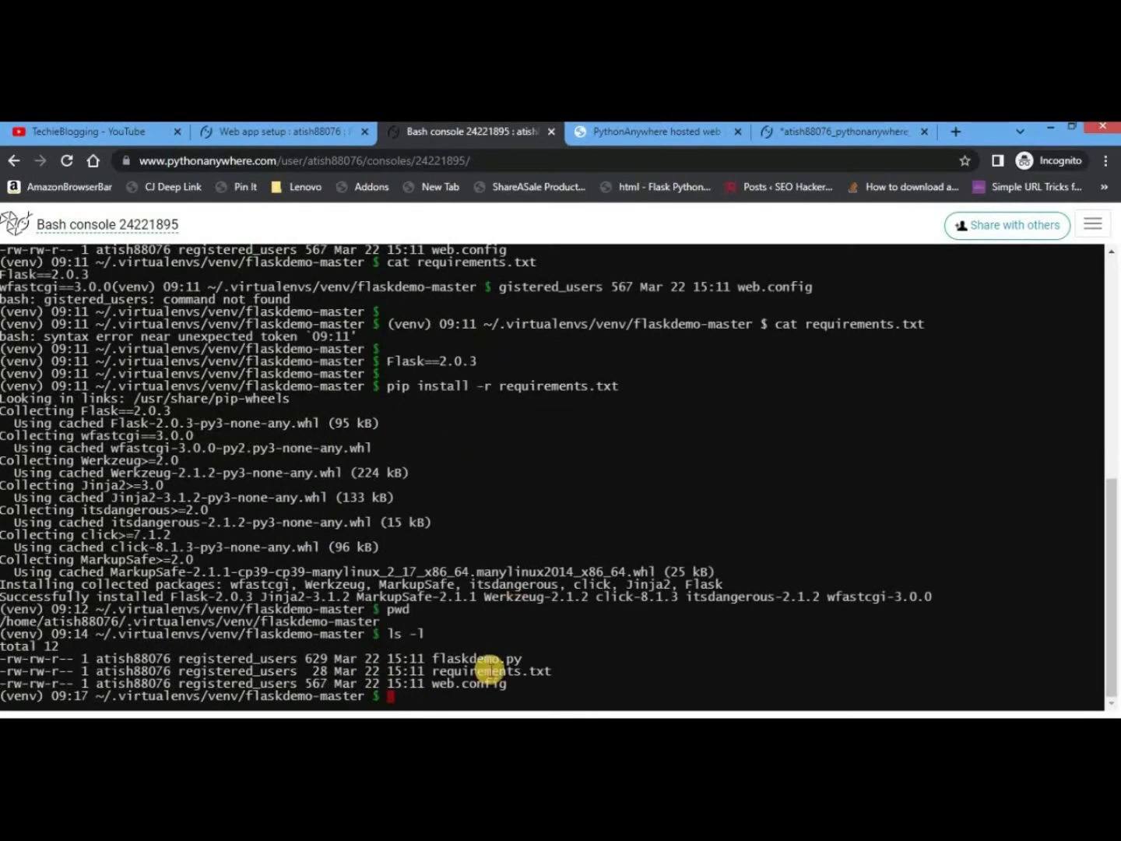
{"action": "left_click_drag", "start_coordinate": [432, 660], "coordinate": [514, 661]}
{"action": "key", "text": "ctrl+c"}
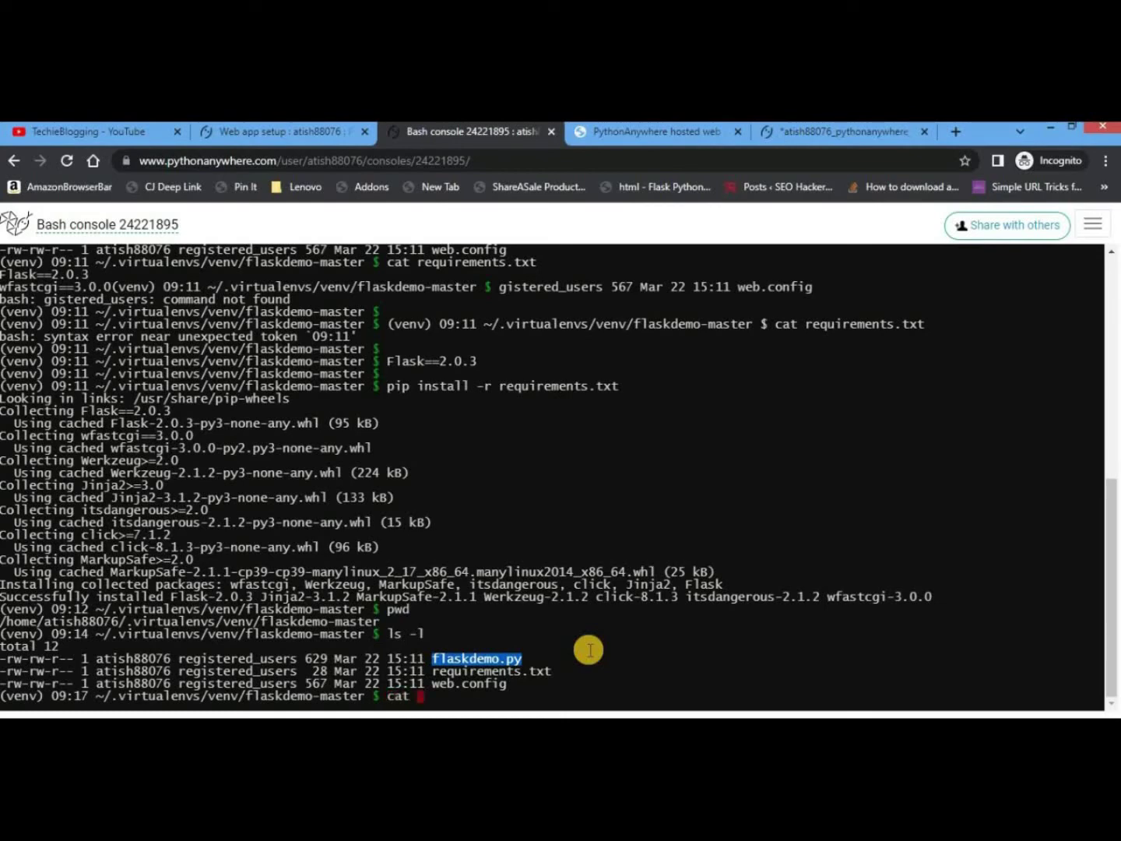
{"action": "type", "text": "fl"}
{"action": "key", "text": "Tab"}
{"action": "key", "text": "Return"}
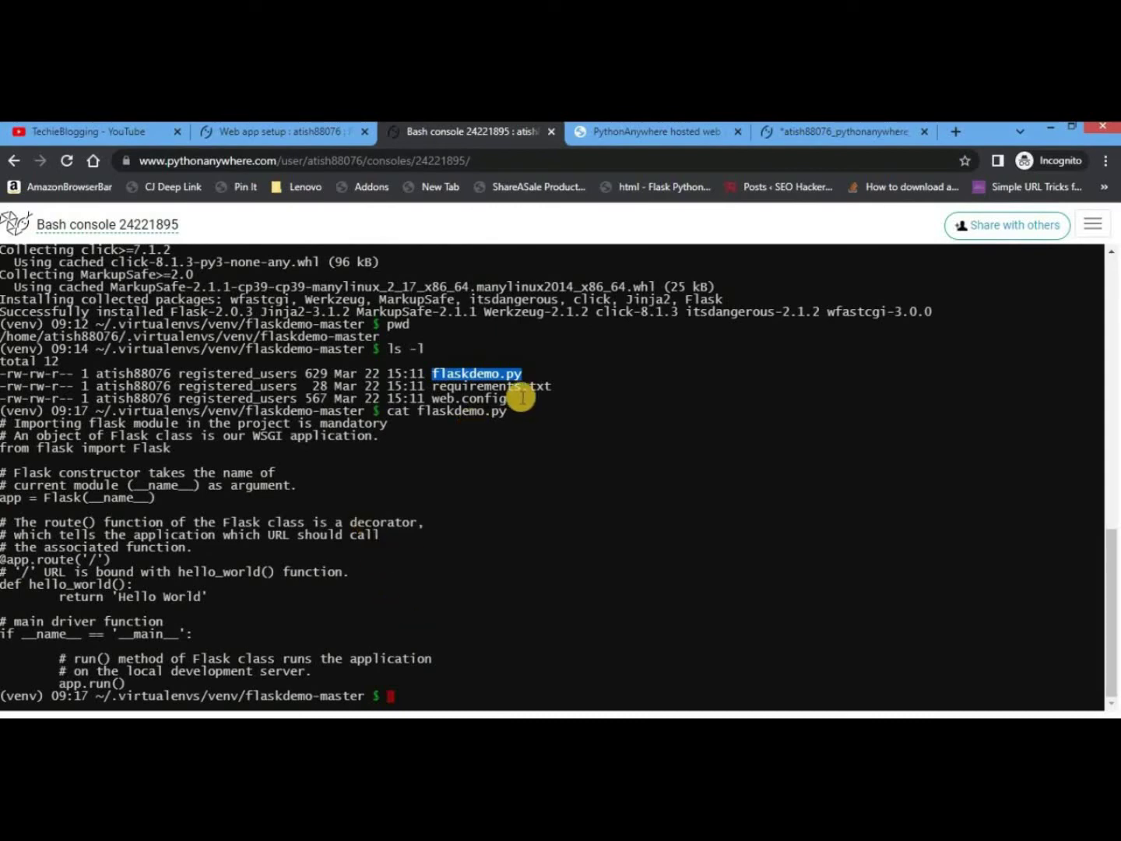
Save and close the edited WSGI file, and return to the Virtualenv section of the web app setup page.
{"action": "left_click", "coordinate": [301, 132]}
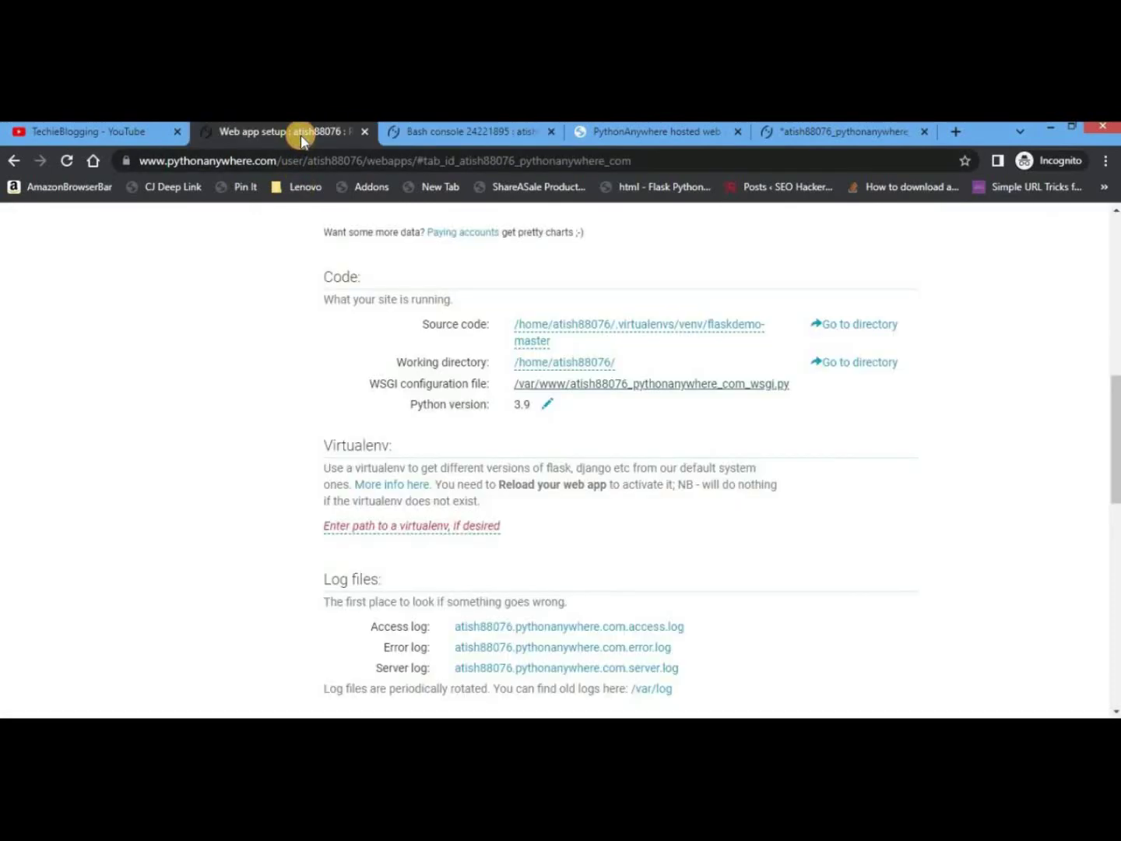
{"action": "left_click", "coordinate": [819, 134]}
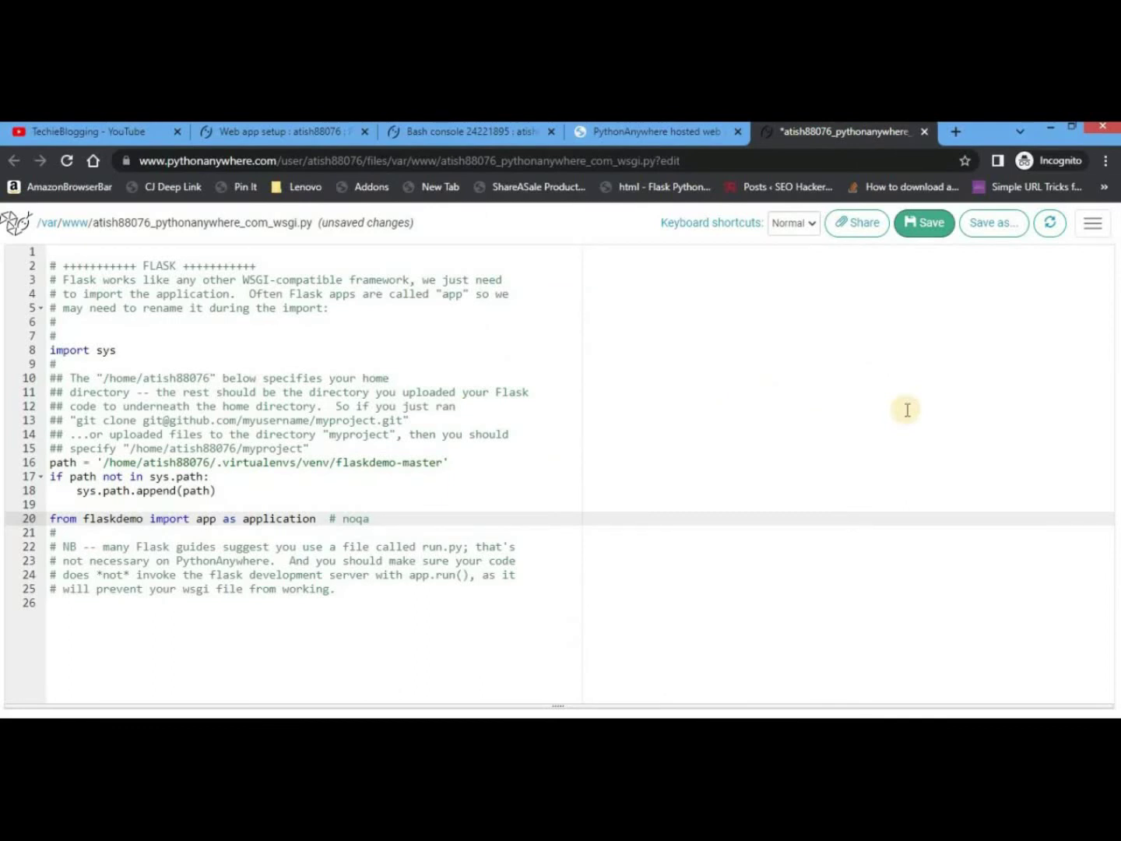
{"action": "key", "text": "ctrl+s"}
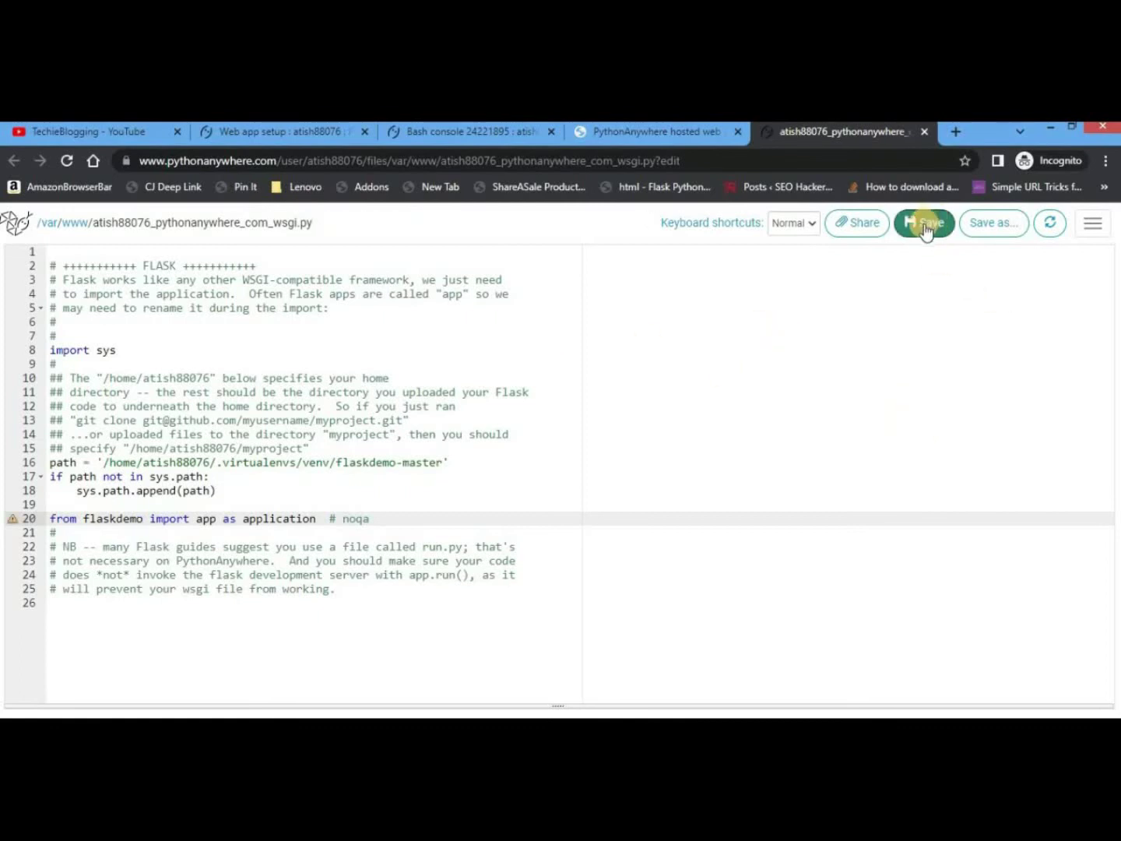
{"action": "left_click", "coordinate": [924, 132]}
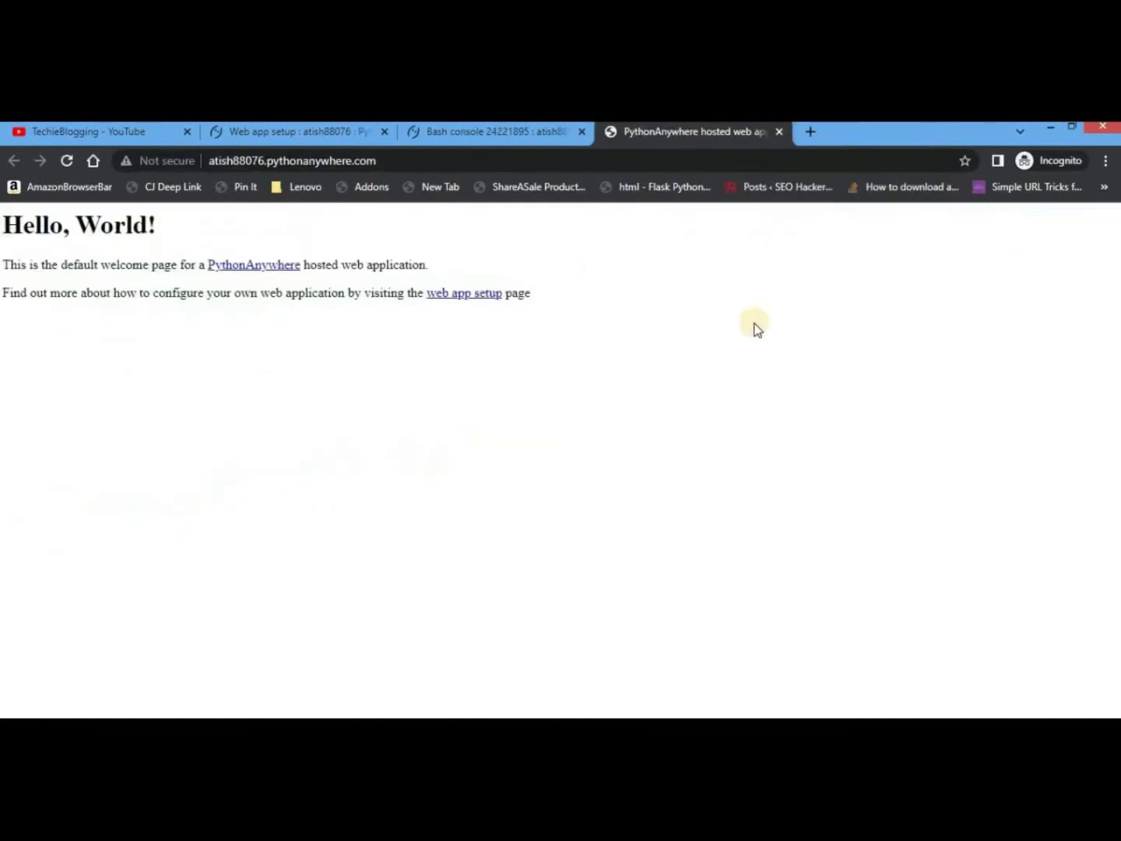
{"action": "left_click", "coordinate": [315, 134]}
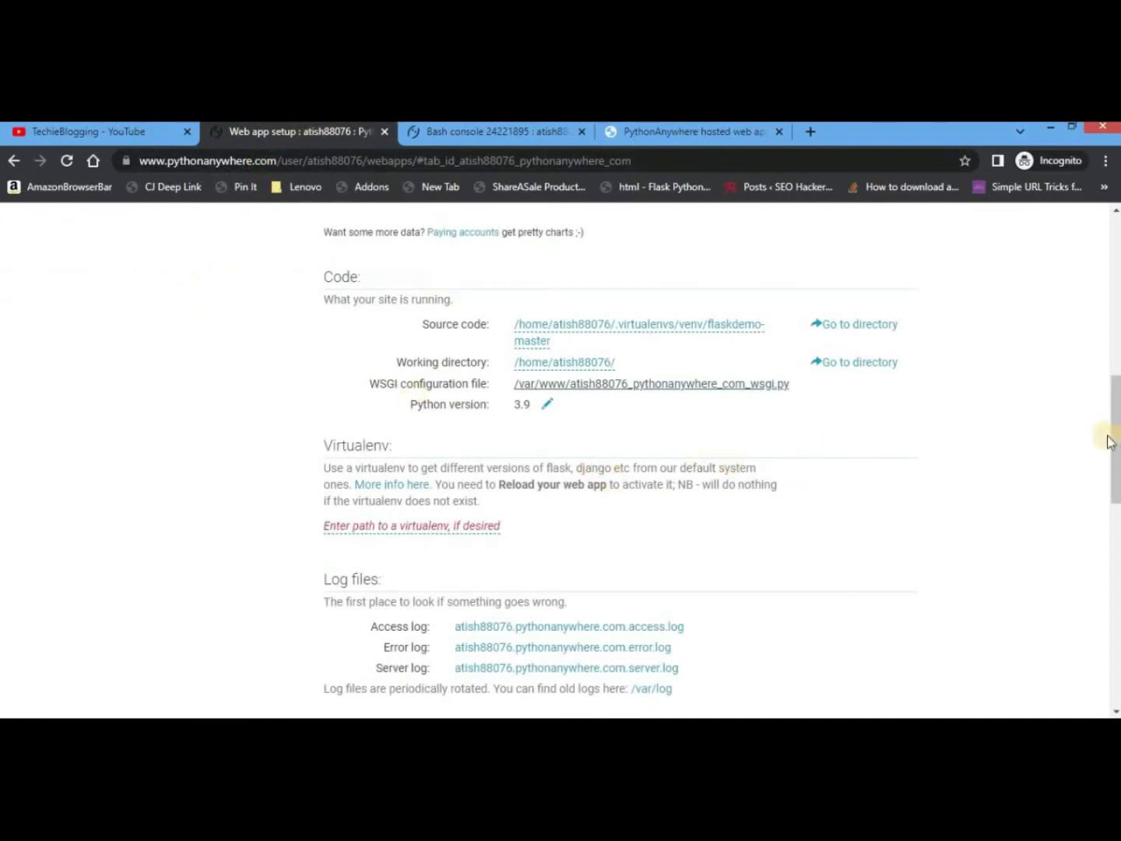
{"action": "left_click_drag", "start_coordinate": [1114, 438], "coordinate": [1117, 461]}
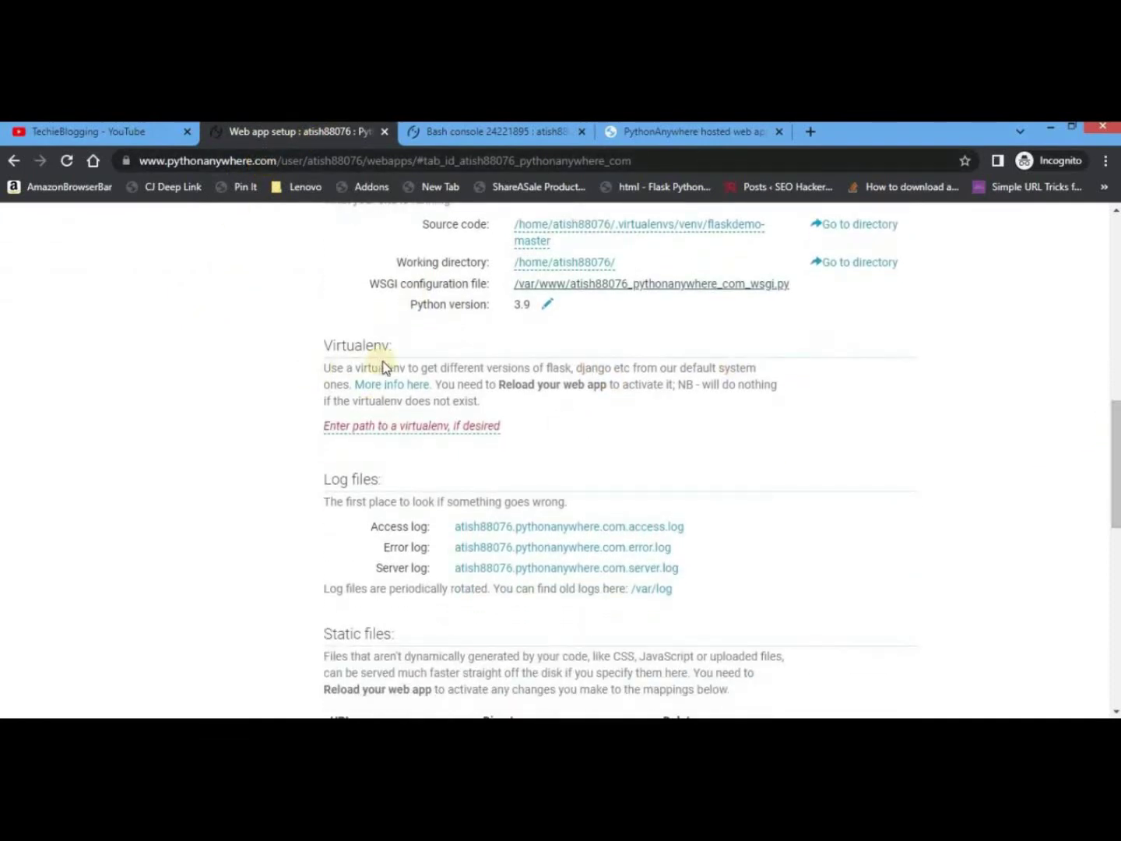
{"action": "left_click", "coordinate": [415, 425]}
{"action": "key", "text": "ctrl+v"}
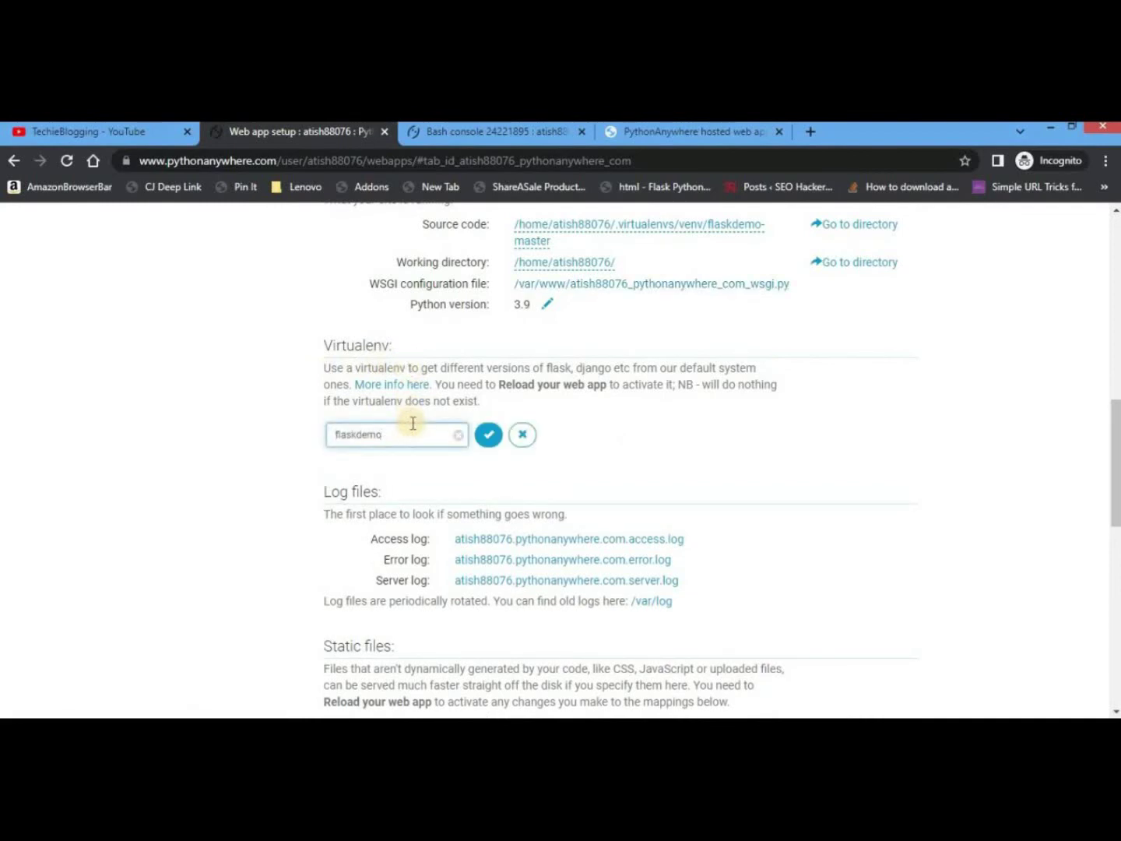
{"action": "key", "text": "BackSpace"}
{"action": "key", "text": "BackSpace"}
{"action": "key", "text": "BackSpace"}
{"action": "key", "text": "BackSpace"}
{"action": "key", "text": "BackSpace"}
{"action": "key", "text": "BackSpace"}
{"action": "key", "text": "BackSpace"}
{"action": "key", "text": "BackSpace"}
{"action": "key", "text": "BackSpace"}
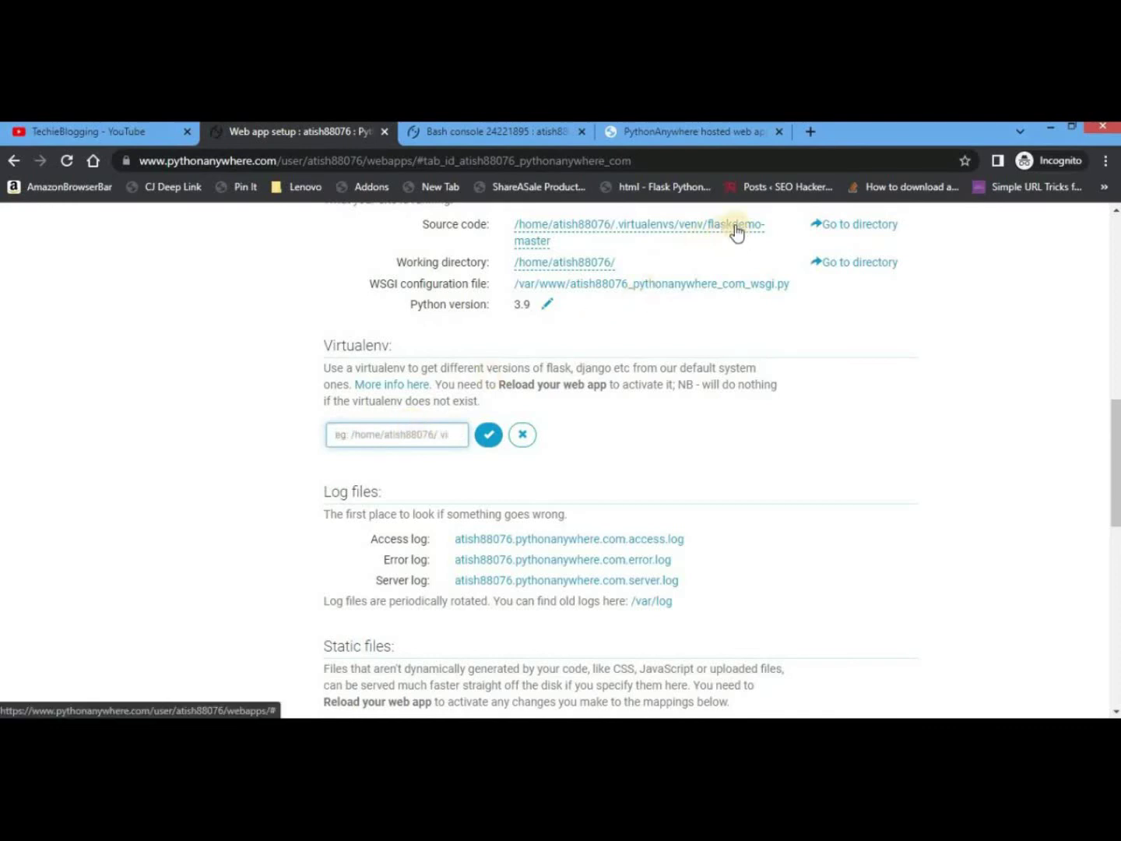
Set the web app's virtualenv path to .virtualenvs/venv in the home folder, reusing the source code path without its flaskdemo part, and save it.
{"action": "left_click_drag", "start_coordinate": [767, 226], "coordinate": [509, 228]}
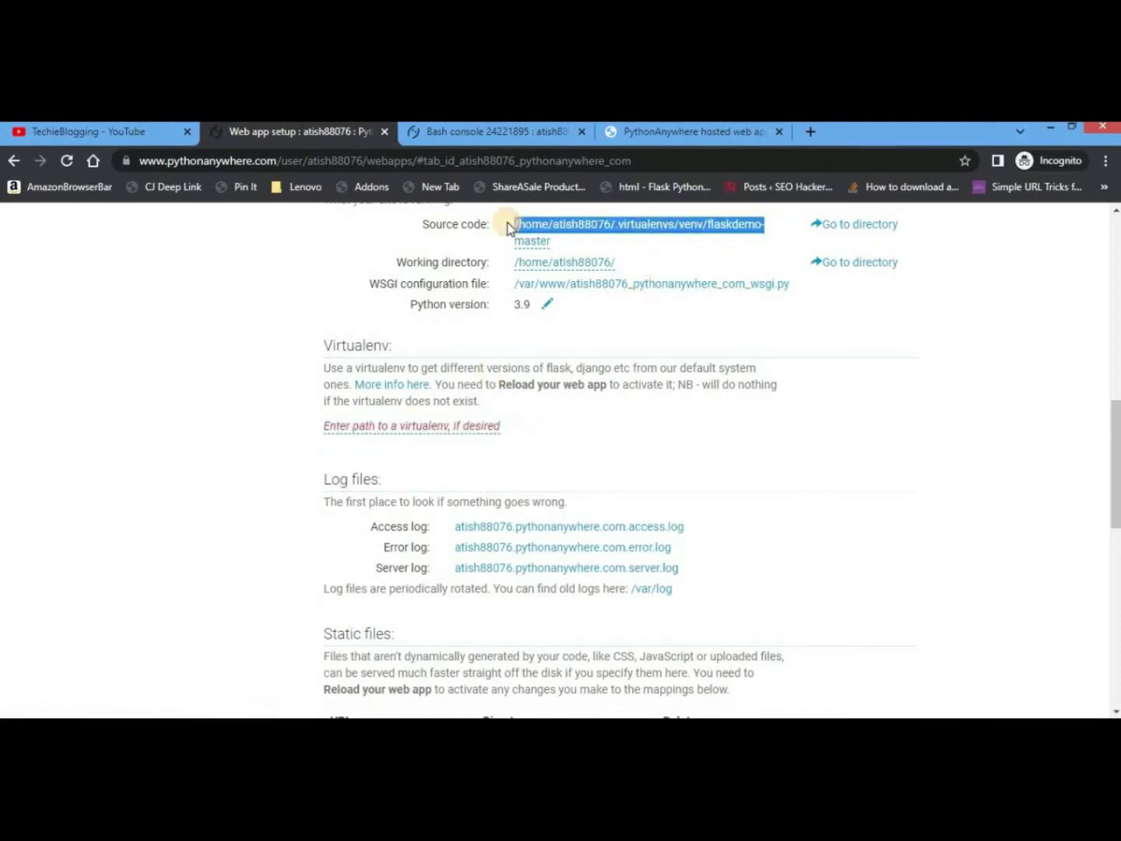
{"action": "left_click", "coordinate": [426, 426]}
{"action": "key", "text": "ctrl+v"}
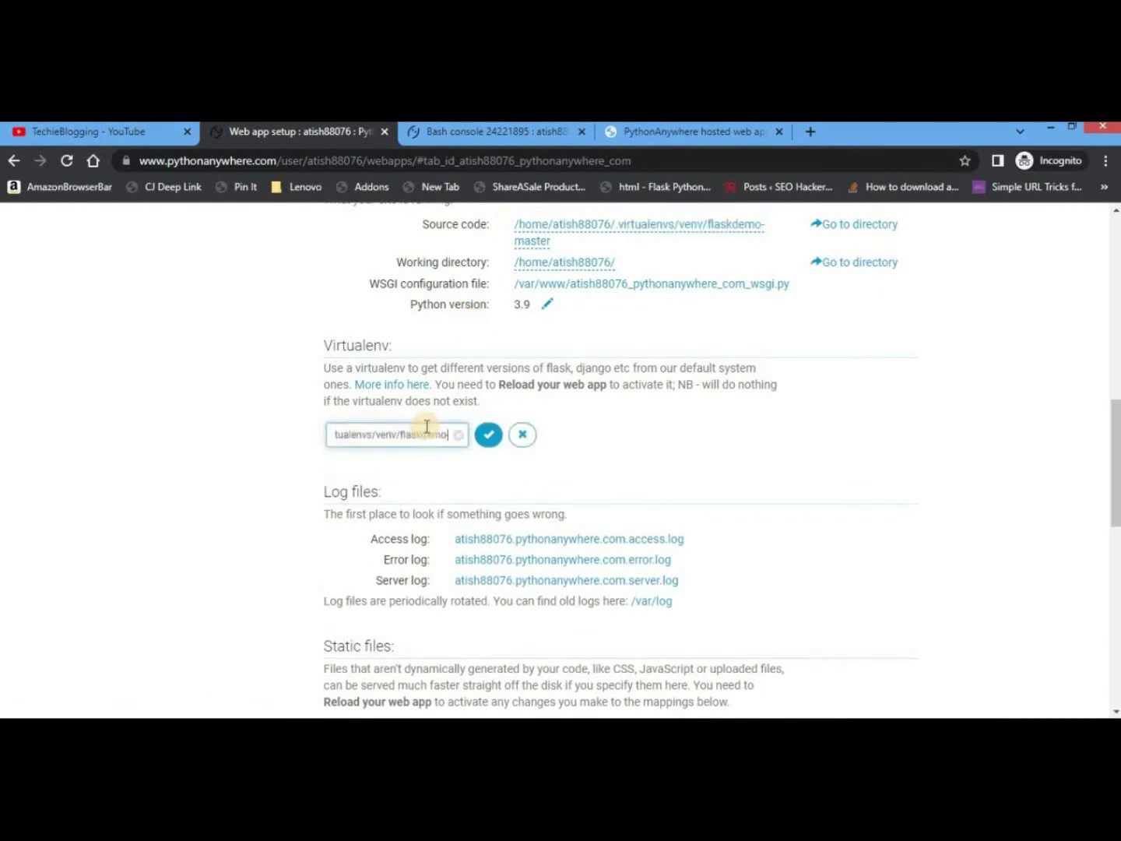
{"action": "key", "text": "BackSpace"}
{"action": "key", "text": "BackSpace"}
{"action": "key", "text": "BackSpace"}
{"action": "key", "text": "BackSpace"}
{"action": "key", "text": "BackSpace"}
{"action": "key", "text": "BackSpace"}
{"action": "key", "text": "BackSpace"}
{"action": "key", "text": "BackSpace"}
{"action": "key", "text": "BackSpace"}
{"action": "key", "text": "BackSpace"}
{"action": "key", "text": "BackSpace"}
{"action": "key", "text": "Home"}
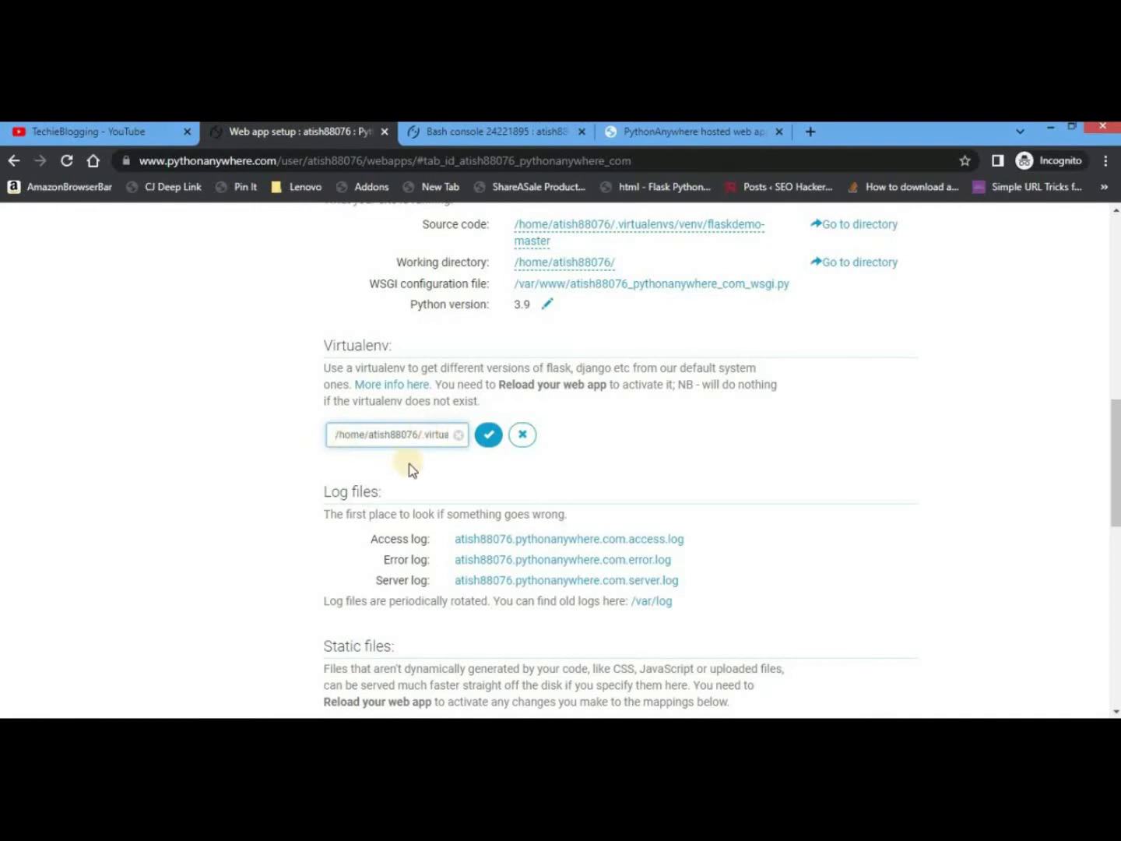
{"action": "left_click", "coordinate": [488, 435]}
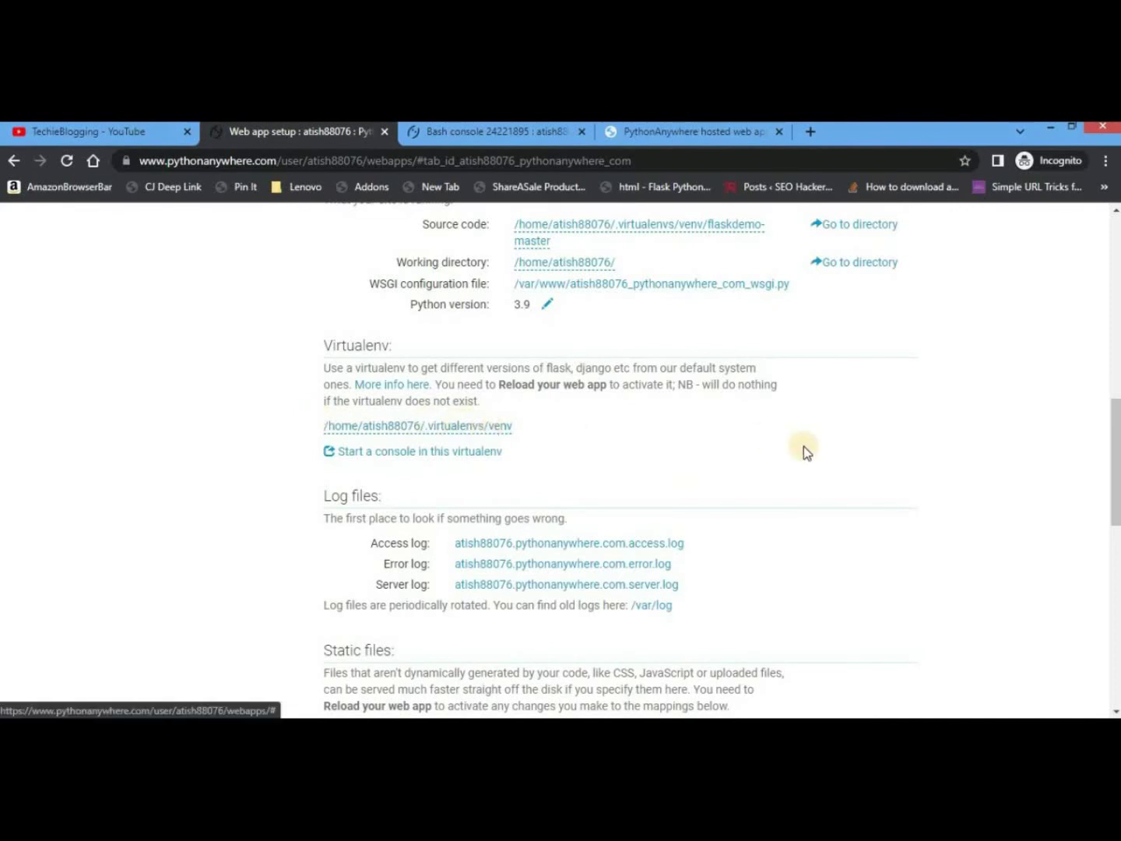
Add a static files mapping from URL /statc/ to the static folder inside flaskdemo-master, and delete that mapping again.
{"action": "left_click_drag", "start_coordinate": [1112, 459], "coordinate": [1114, 568]}
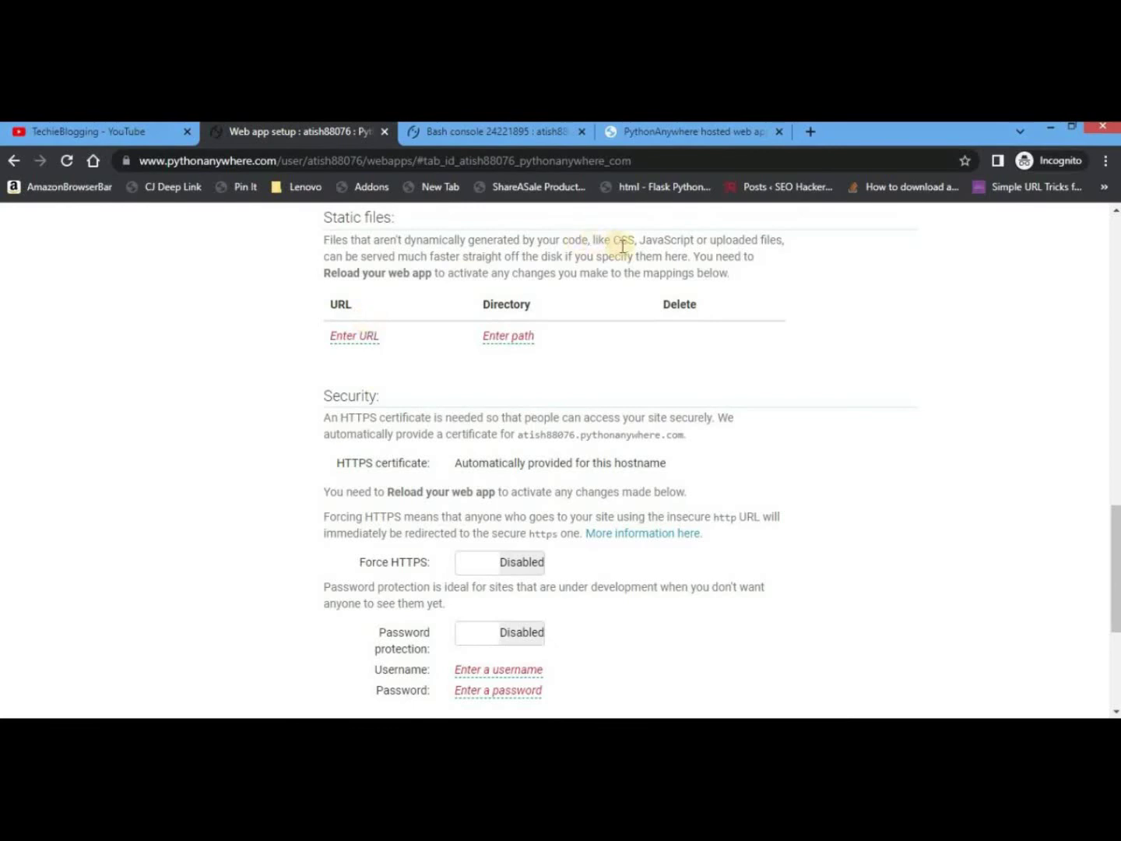
{"action": "left_click", "coordinate": [364, 339]}
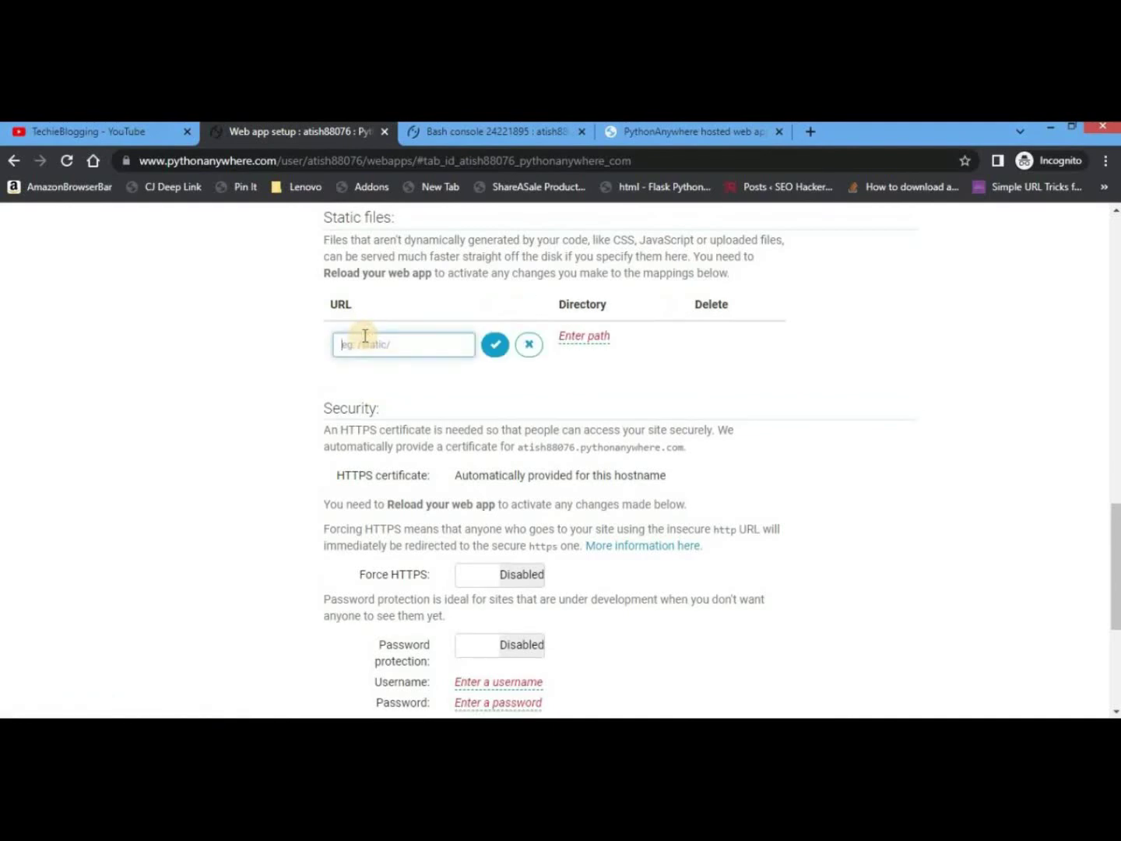
{"action": "type", "text": "/statc/"}
{"action": "left_click", "coordinate": [496, 346]}
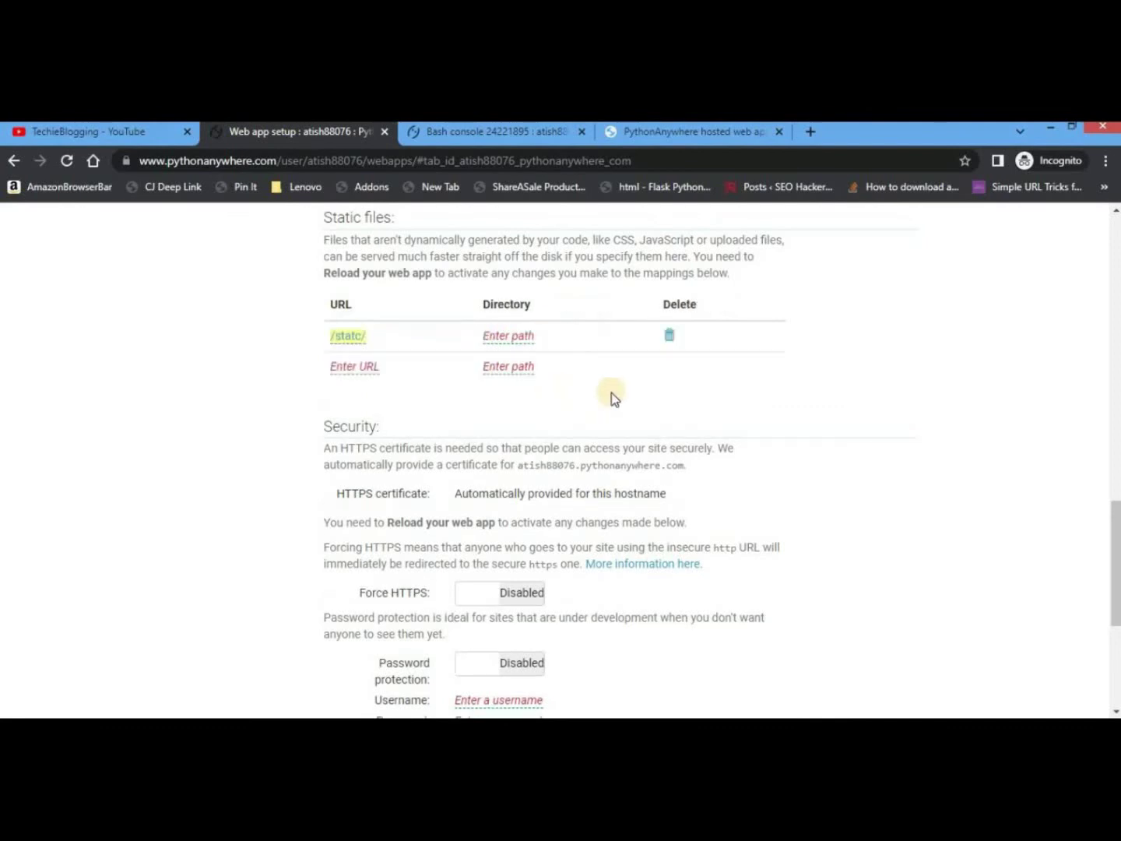
{"action": "left_click", "coordinate": [514, 340]}
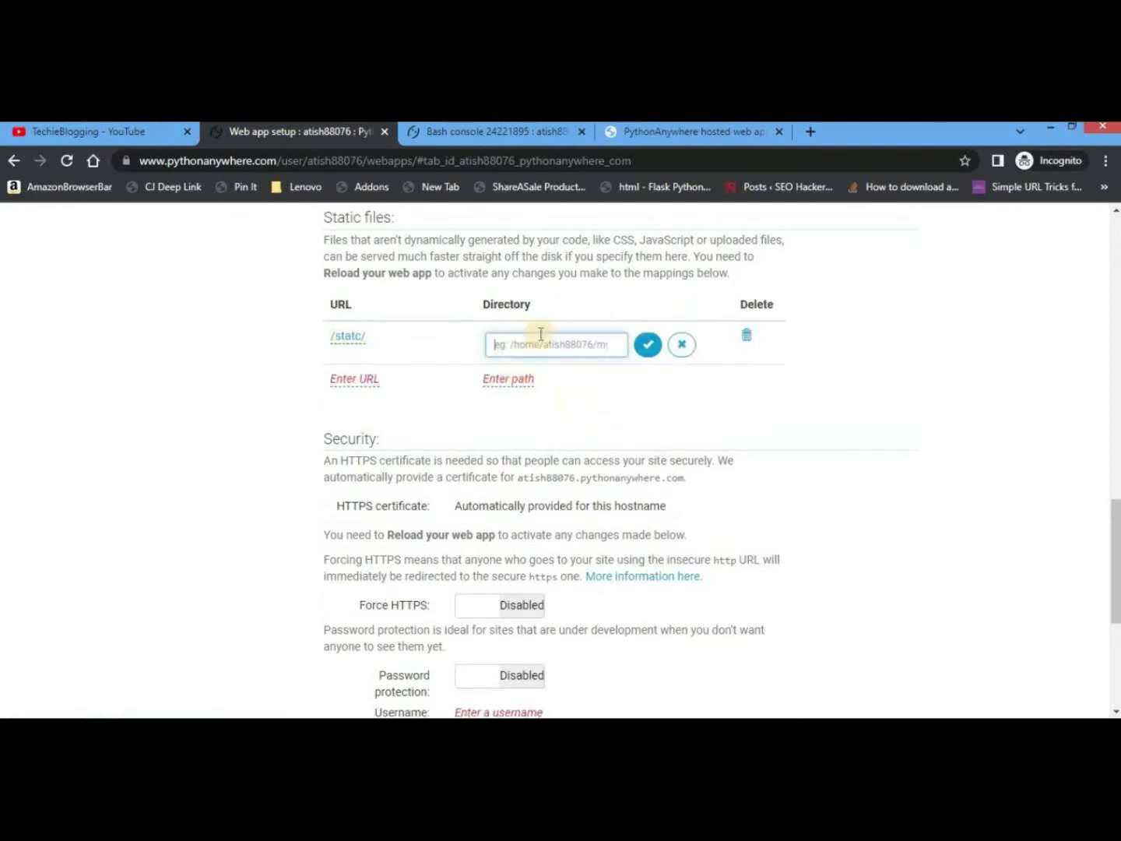
{"action": "key", "text": "ctrl+v"}
{"action": "type", "text": "-master/static"}
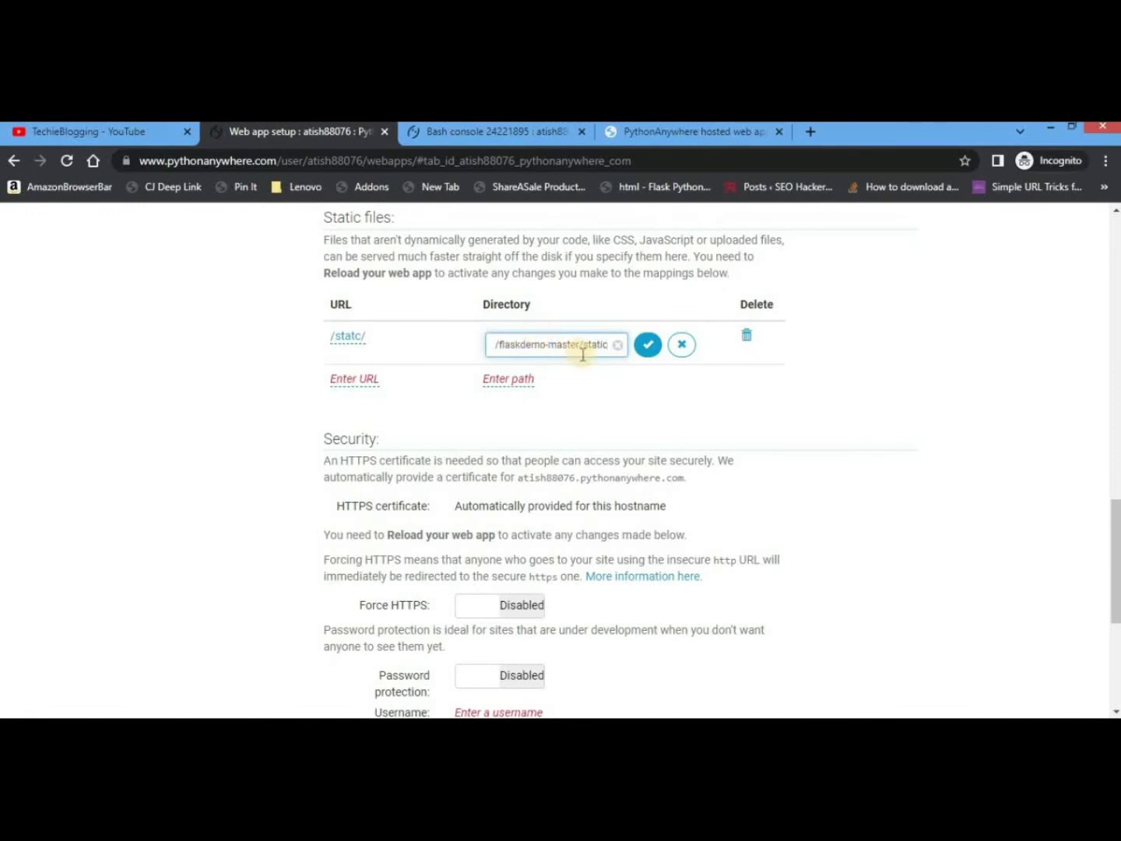
{"action": "key", "text": "Home"}
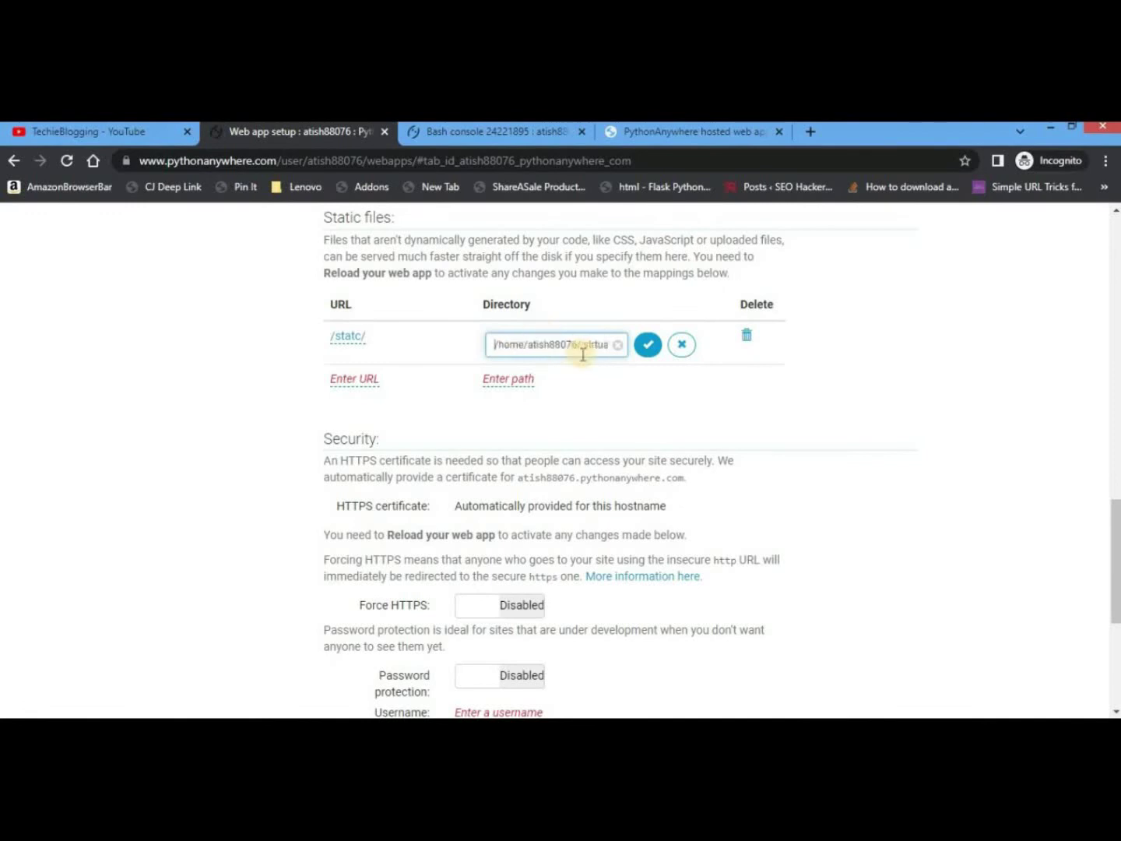
{"action": "left_click", "coordinate": [649, 347]}
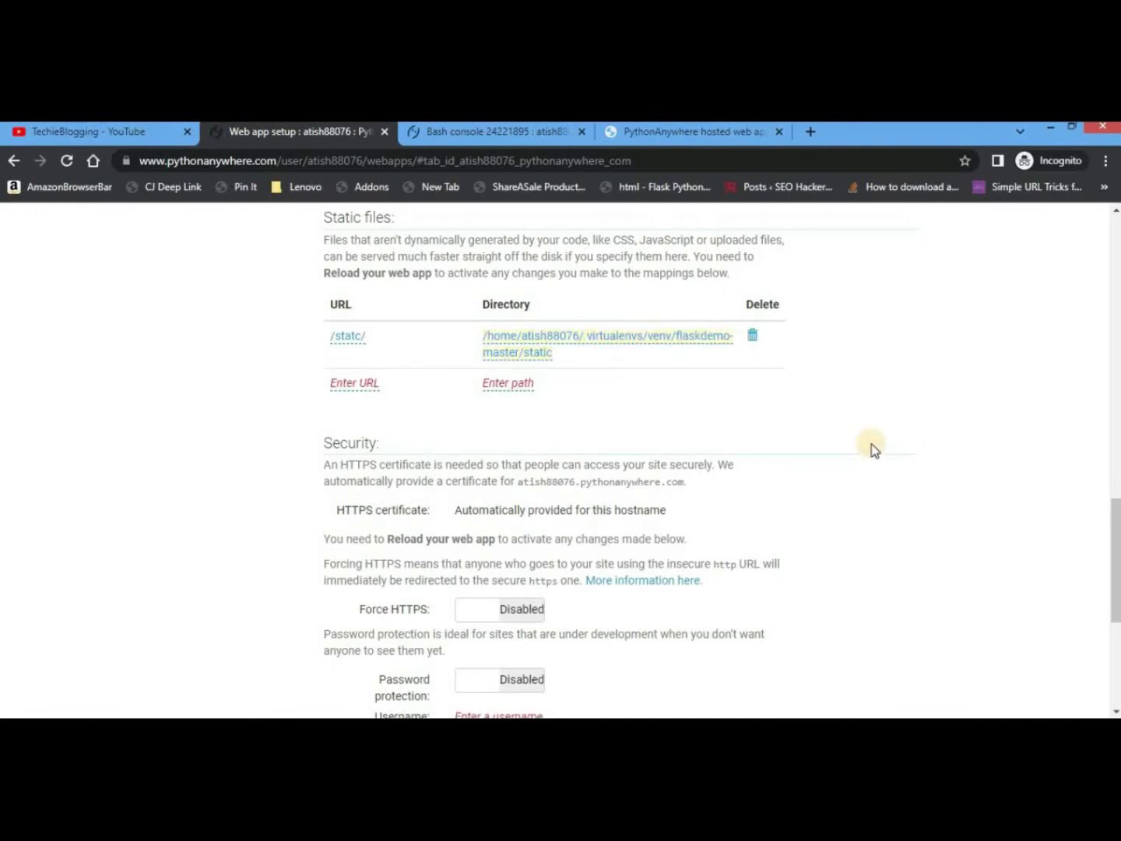
{"action": "left_click", "coordinate": [753, 336]}
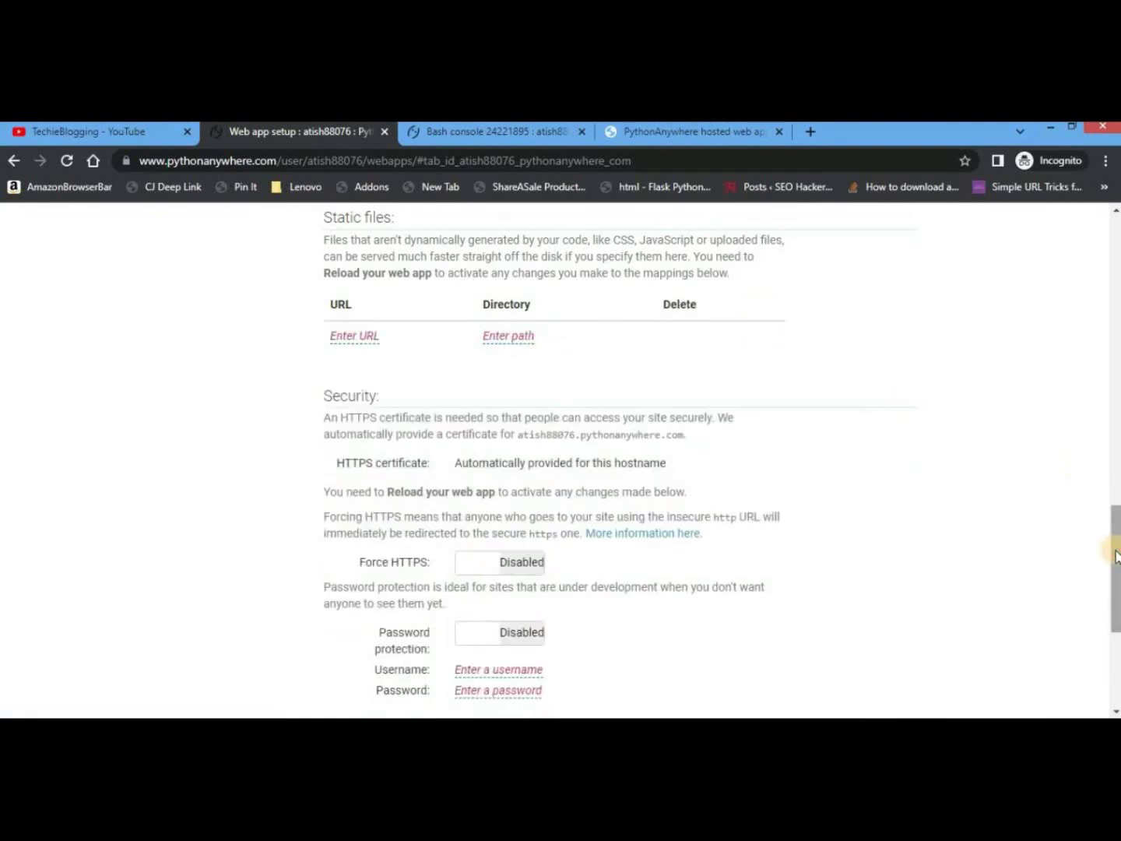
Enable Force HTTPS in the web app's Security section and reload the web app to activate the configuration changes.
{"action": "left_click_drag", "start_coordinate": [1114, 554], "coordinate": [1115, 596]}
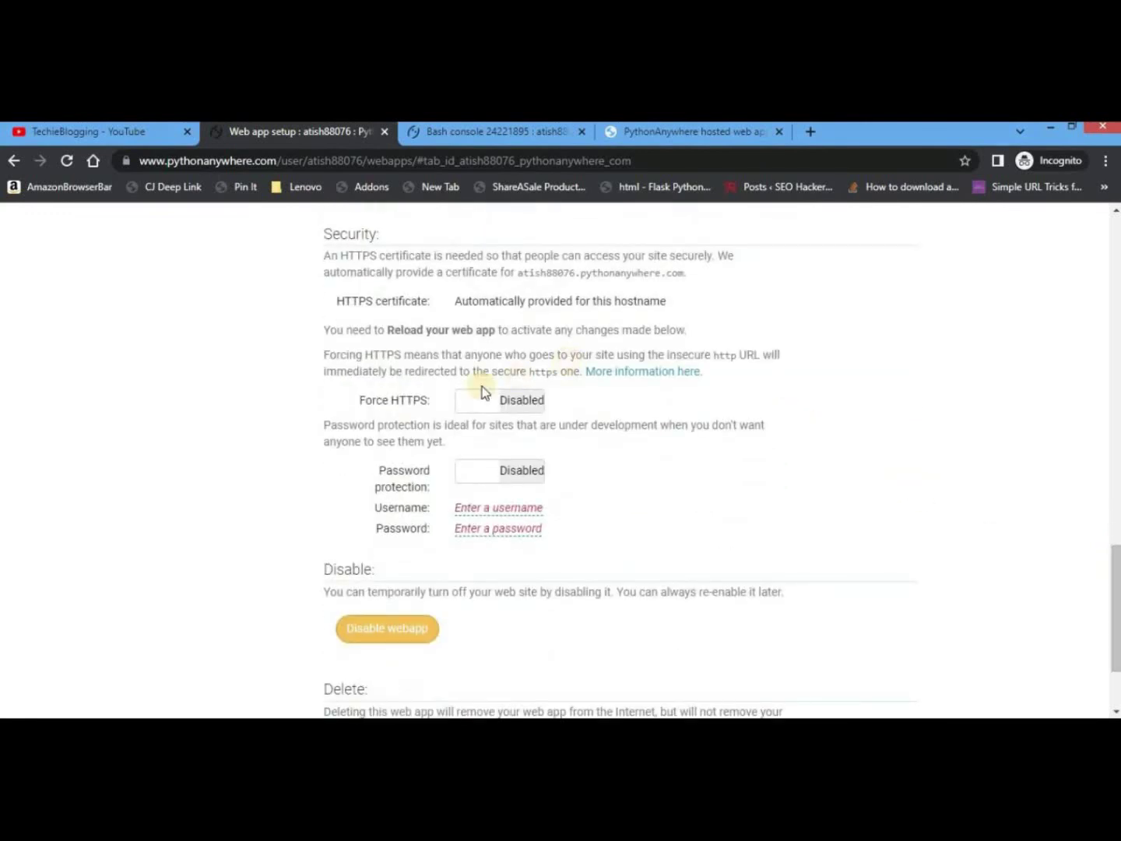
{"action": "left_click", "coordinate": [520, 406]}
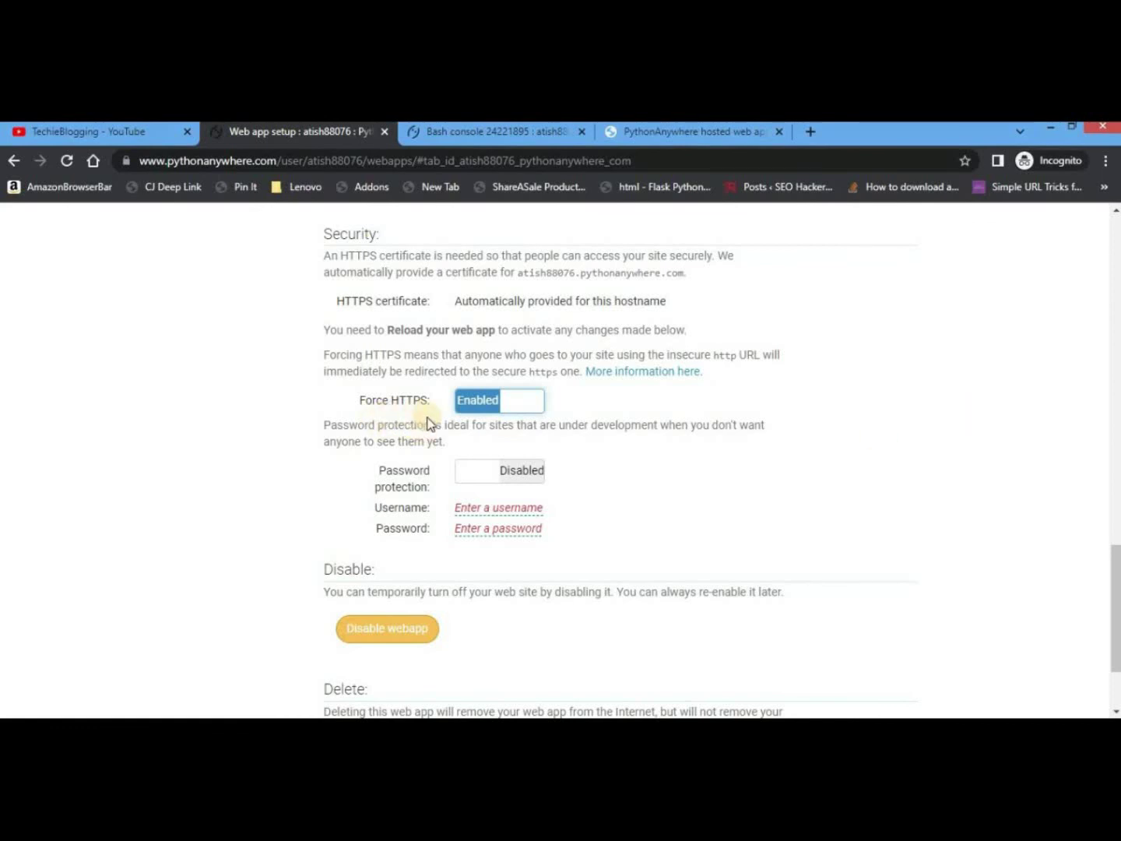
{"action": "left_click_drag", "start_coordinate": [1113, 566], "coordinate": [1115, 622]}
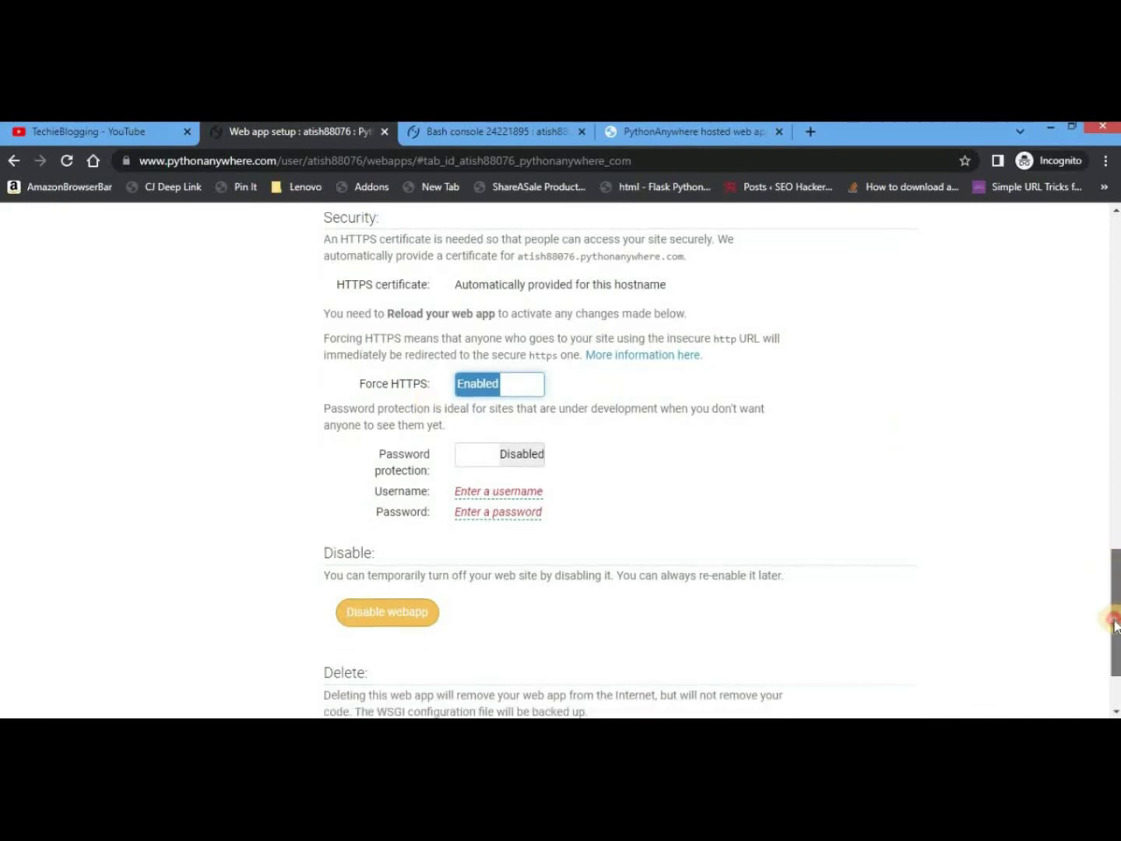
{"action": "scroll", "coordinate": [1114, 623], "scroll_direction": "down", "scroll_amount": 2}
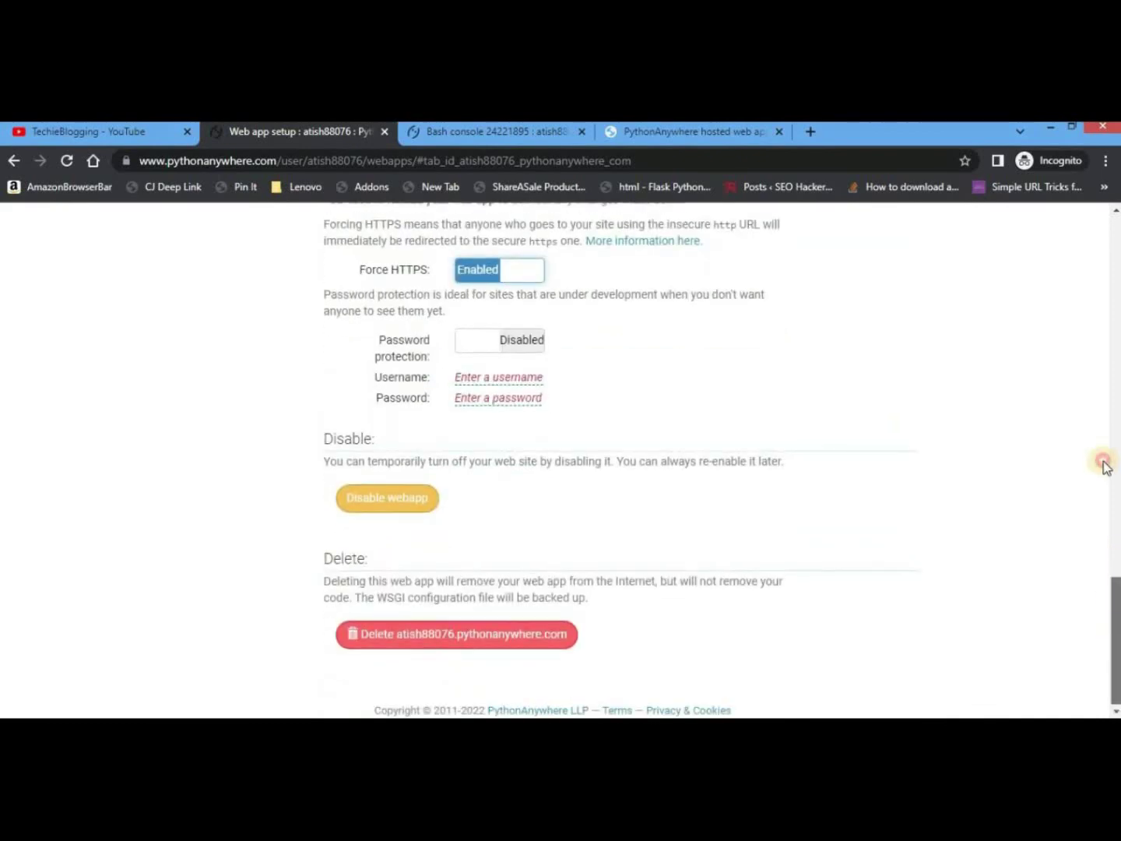
{"action": "scroll", "coordinate": [1116, 593], "scroll_direction": "up", "scroll_amount": 5}
{"action": "scroll", "coordinate": [1116, 581], "scroll_direction": "down", "scroll_amount": 5}
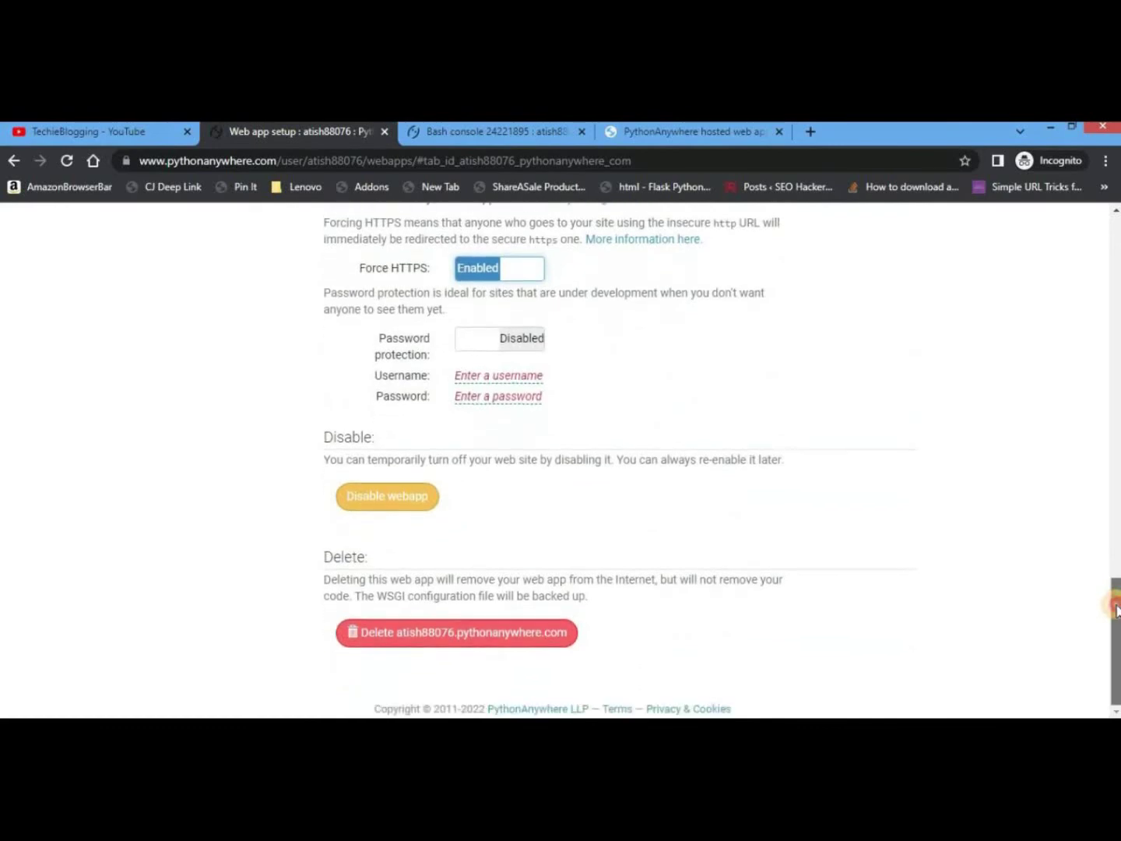
{"action": "left_click_drag", "start_coordinate": [1116, 609], "coordinate": [1117, 234]}
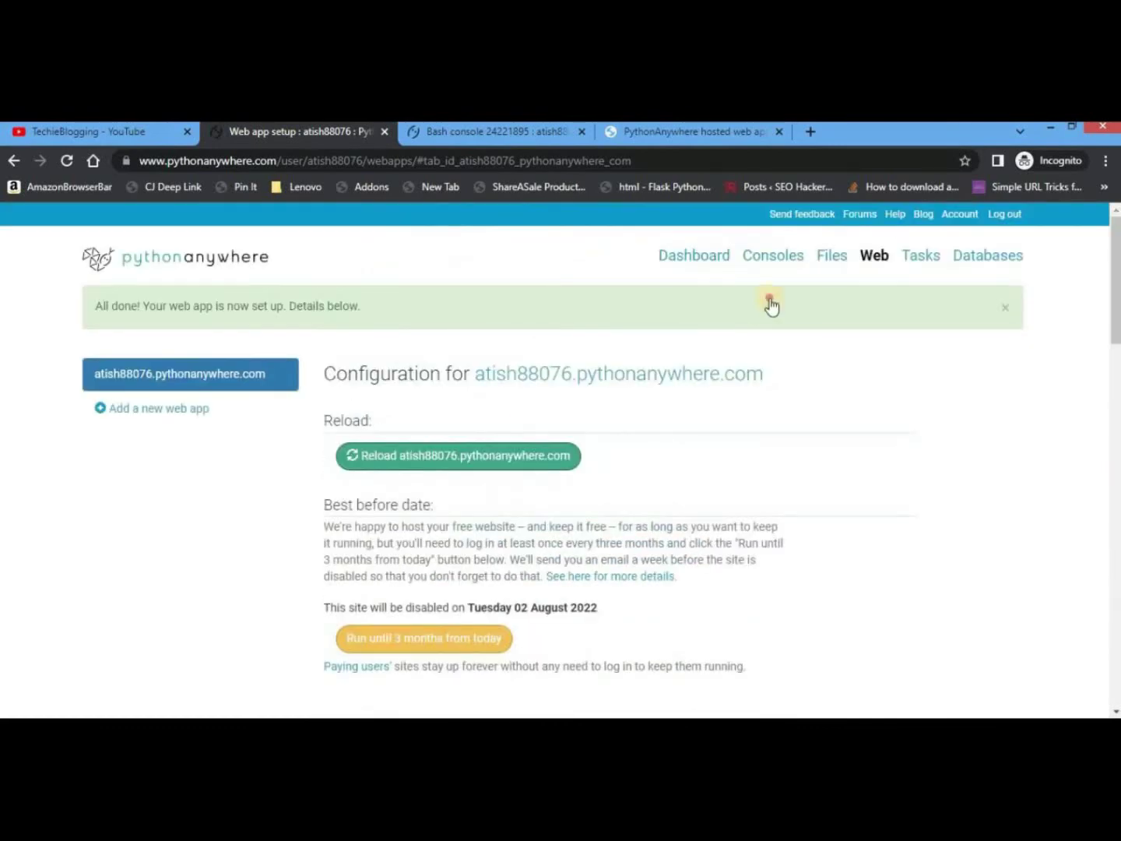
{"action": "left_click", "coordinate": [380, 459]}
Load the hosted site's address again in its open browser tab and examine the text the deployed Flask app returns.
{"action": "left_click", "coordinate": [696, 137]}
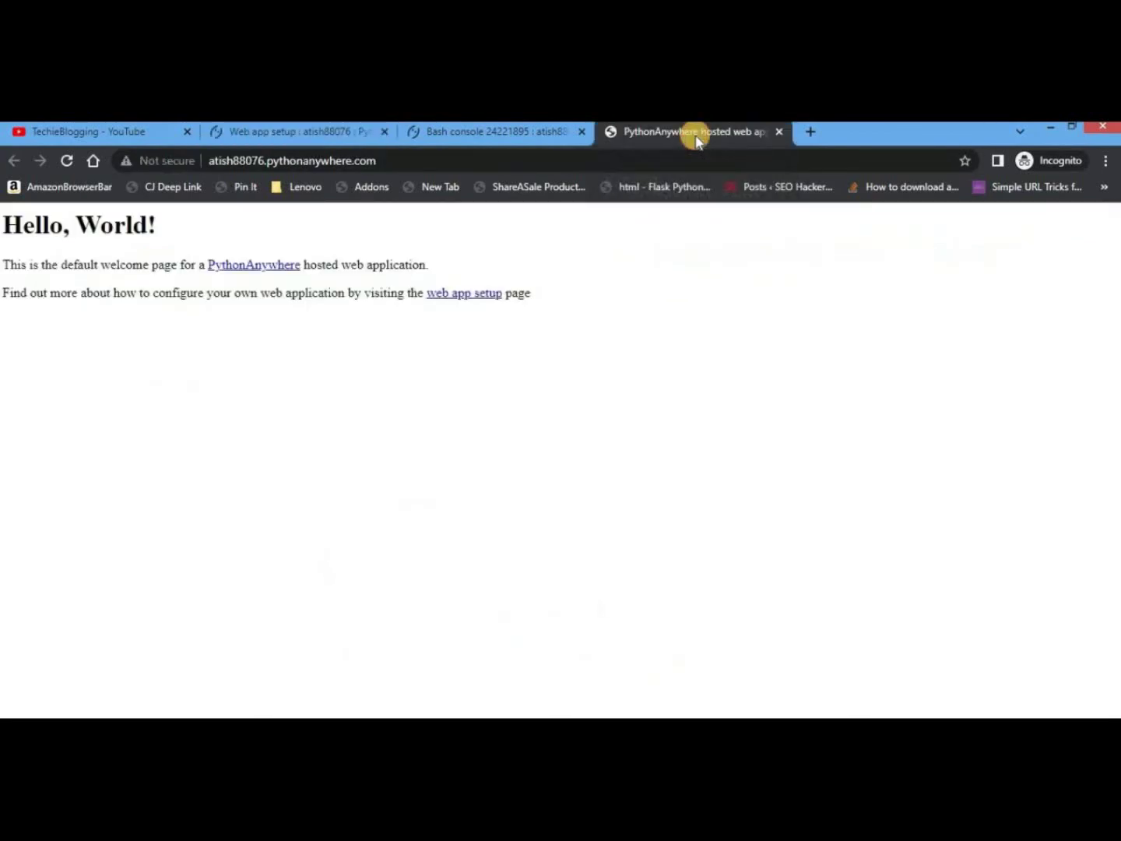
{"action": "left_click", "coordinate": [431, 157]}
{"action": "key", "text": "Return"}
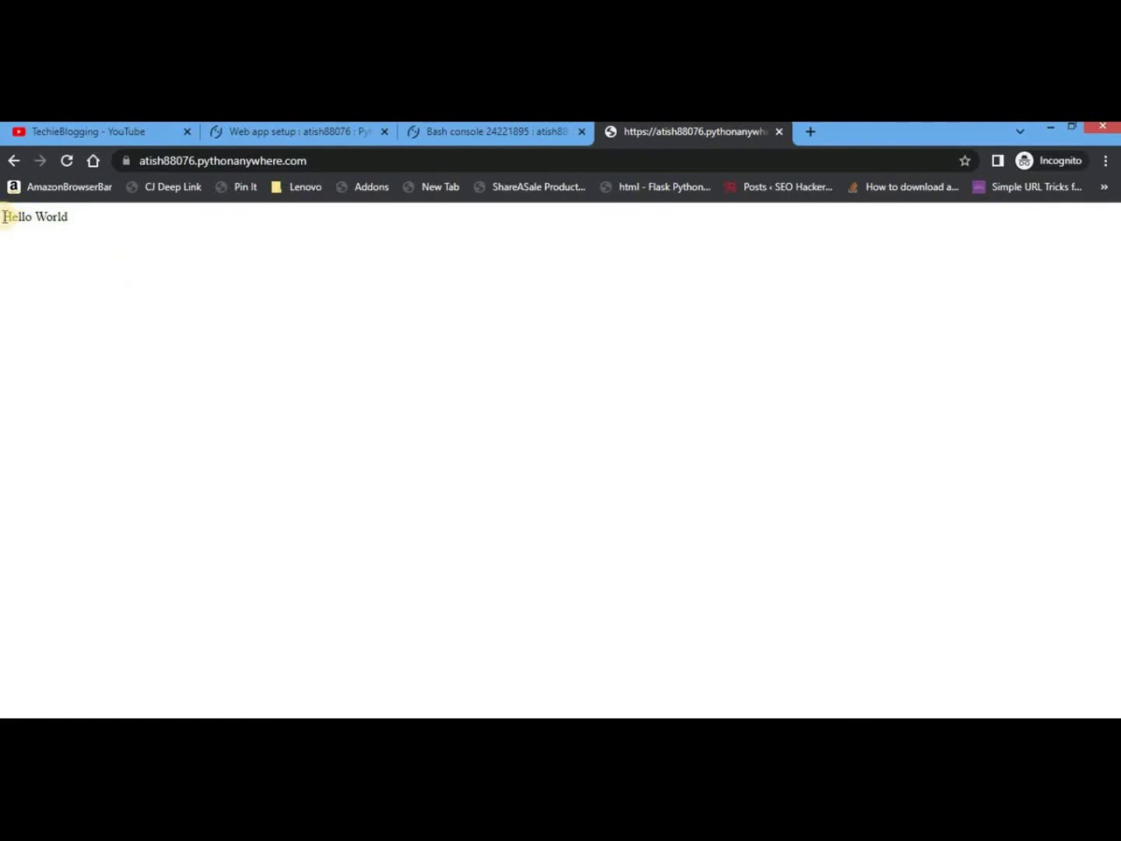
{"action": "left_click_drag", "start_coordinate": [3, 222], "coordinate": [70, 219]}
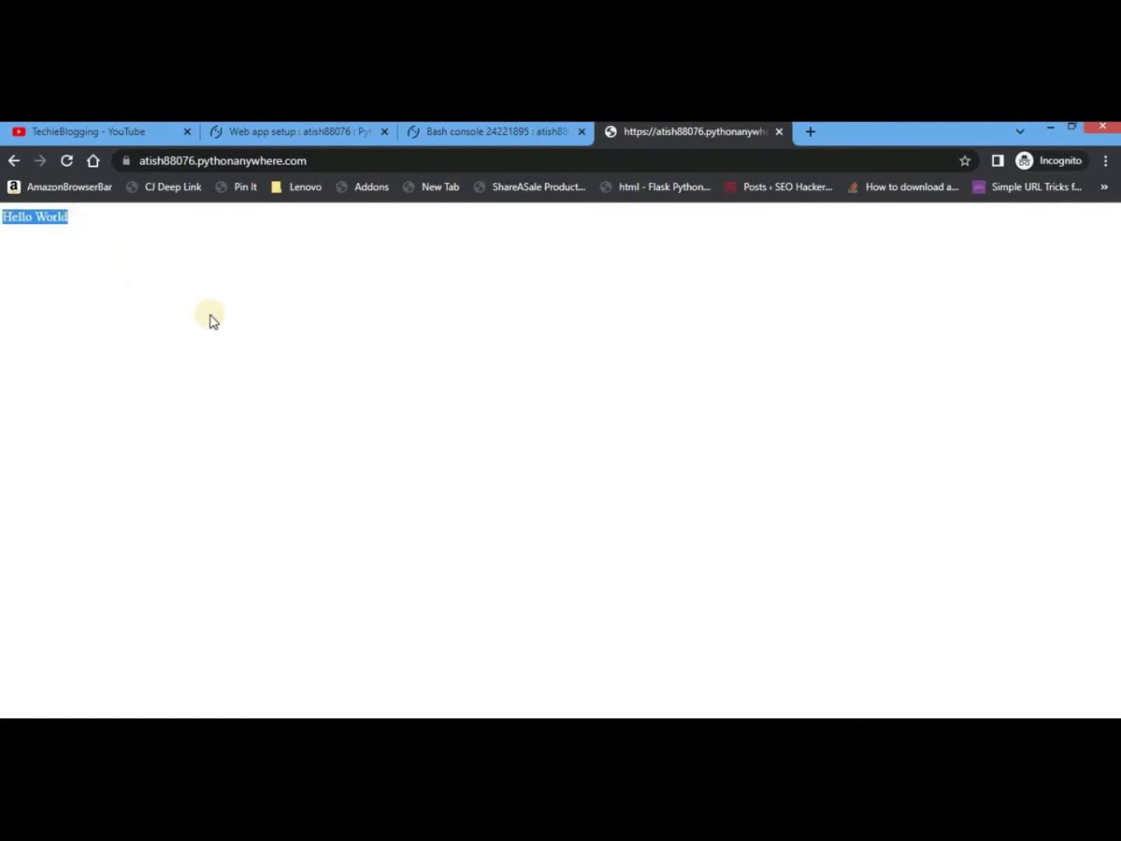